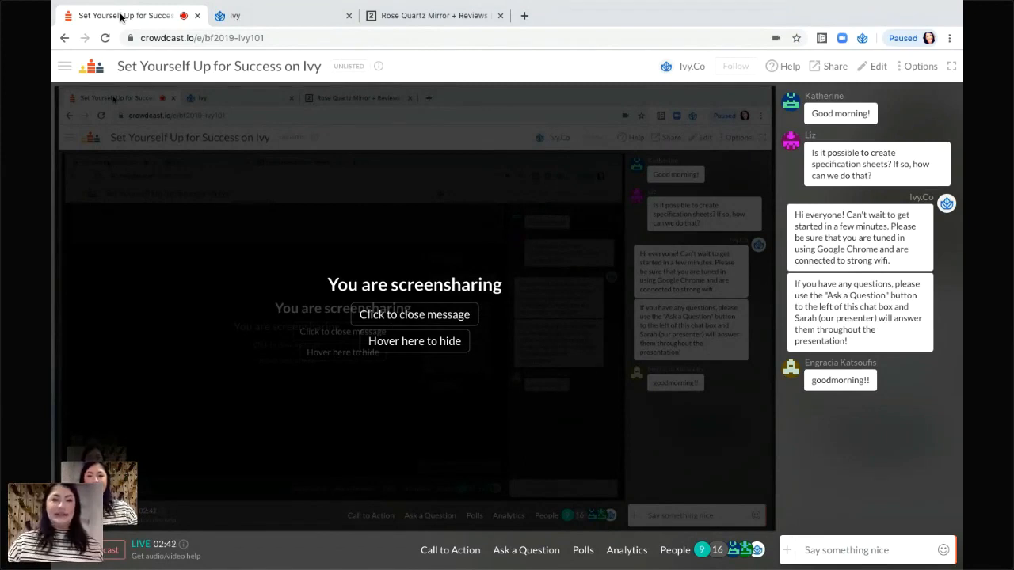
Switch to the Ivy tab showing the Timely Design Co. dashboard and open the profile dropdown.
{"action": "left_click", "coordinate": [288, 18]}
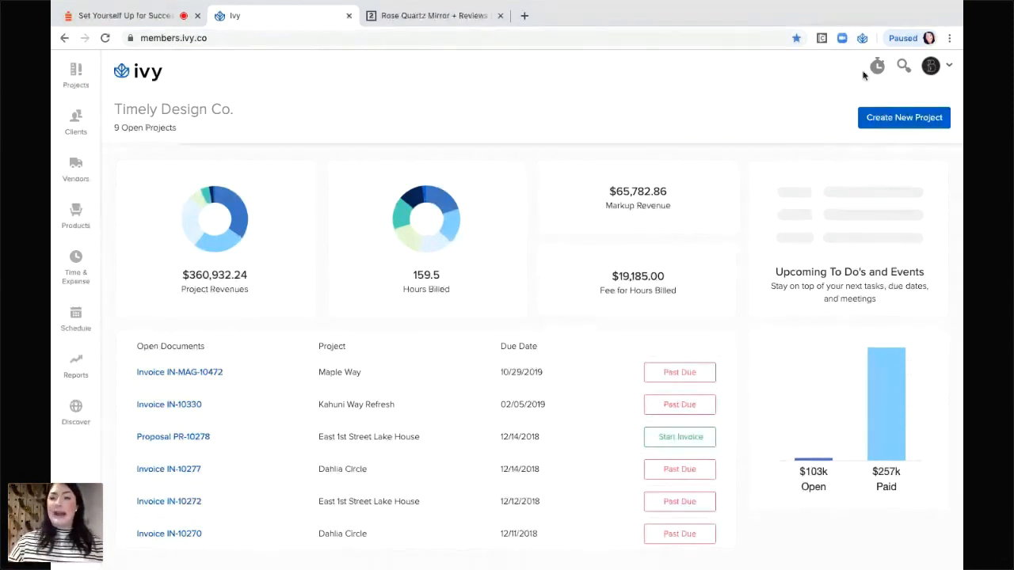
{"action": "left_click", "coordinate": [952, 67]}
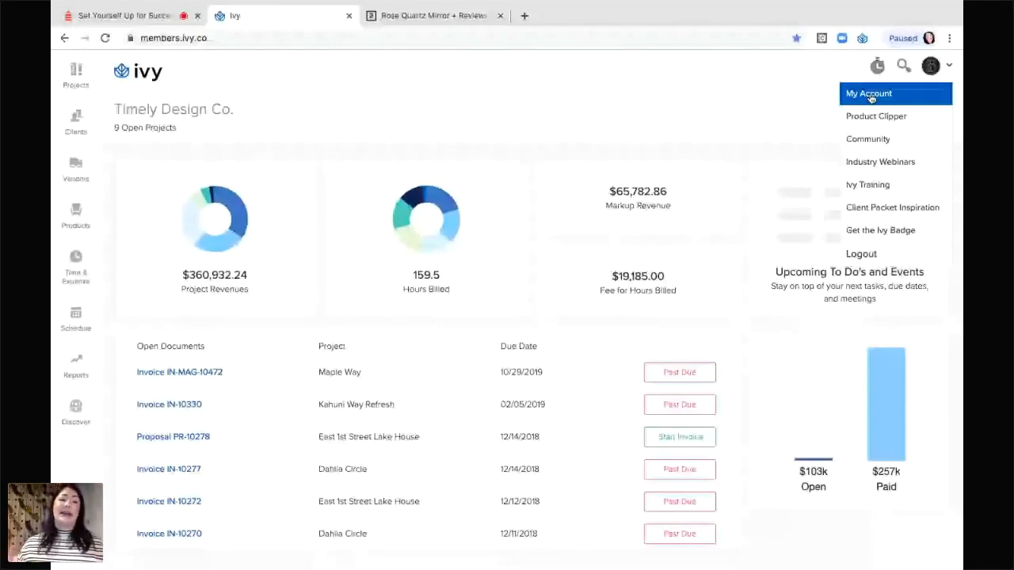
Open My Account and scroll through the Account Info profile, company details and email preferences.
{"action": "left_click", "coordinate": [871, 94]}
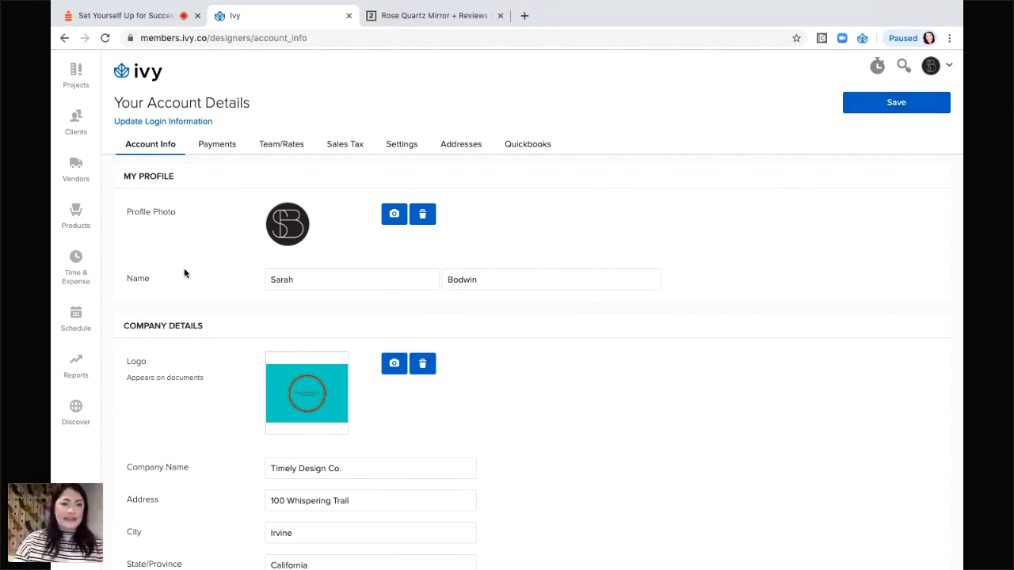
{"action": "scroll", "coordinate": [184, 268], "scroll_direction": "up", "scroll_amount": 2}
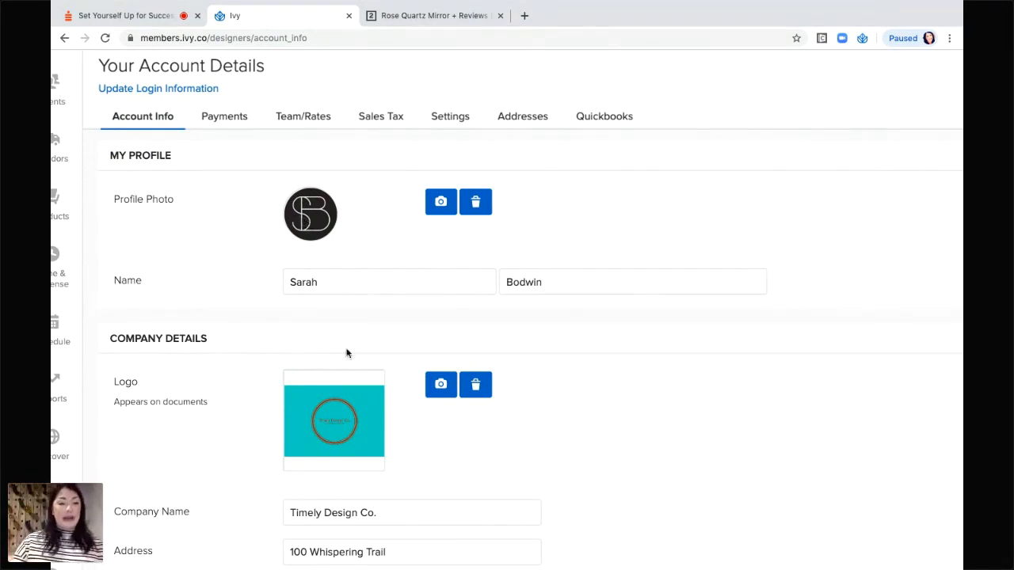
{"action": "scroll", "coordinate": [346, 353], "scroll_direction": "down", "scroll_amount": 2}
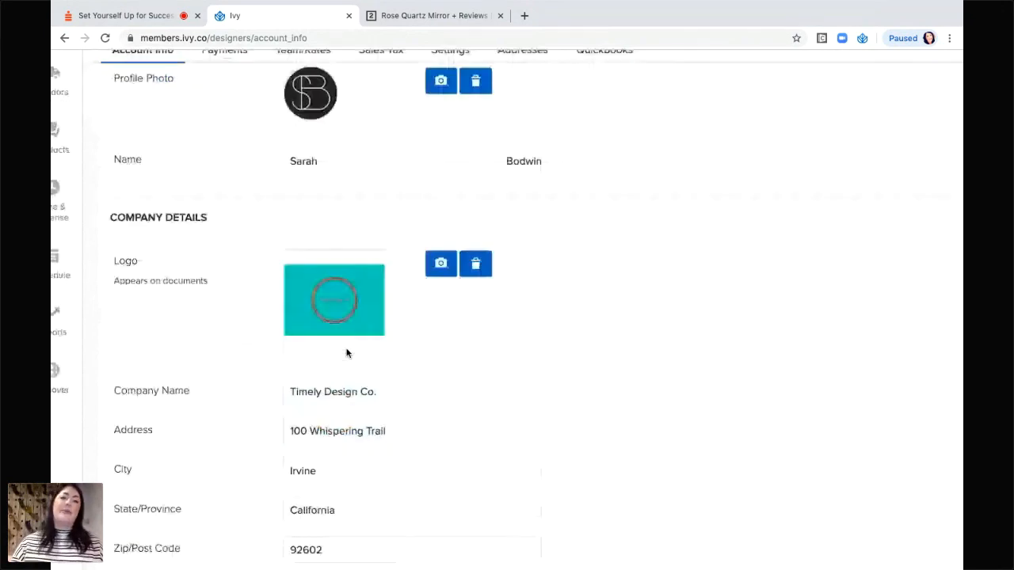
{"action": "scroll", "coordinate": [347, 353], "scroll_direction": "down", "scroll_amount": 1}
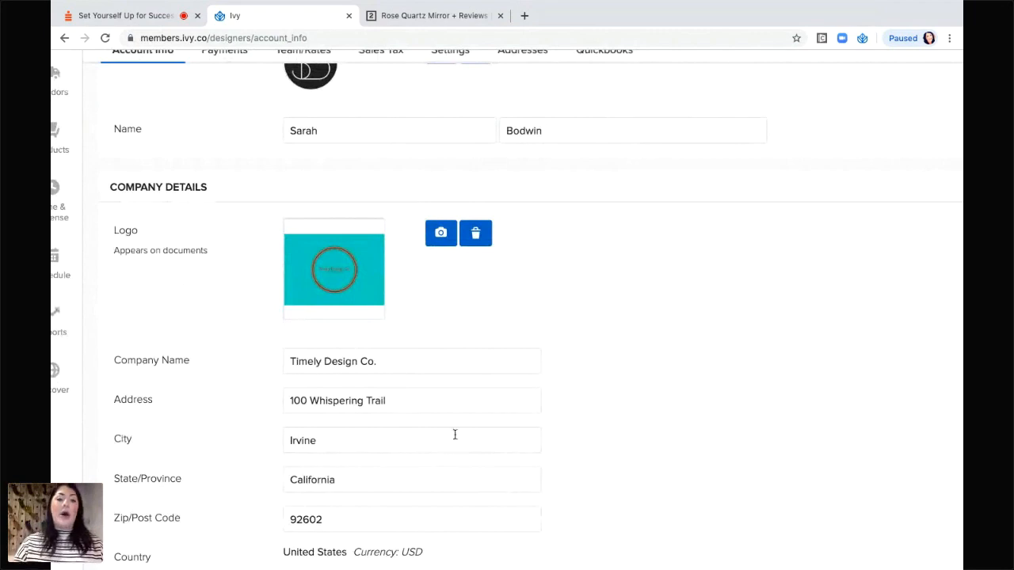
{"action": "scroll", "coordinate": [455, 432], "scroll_direction": "down", "scroll_amount": 1}
{"action": "scroll", "coordinate": [455, 434], "scroll_direction": "down", "scroll_amount": 1}
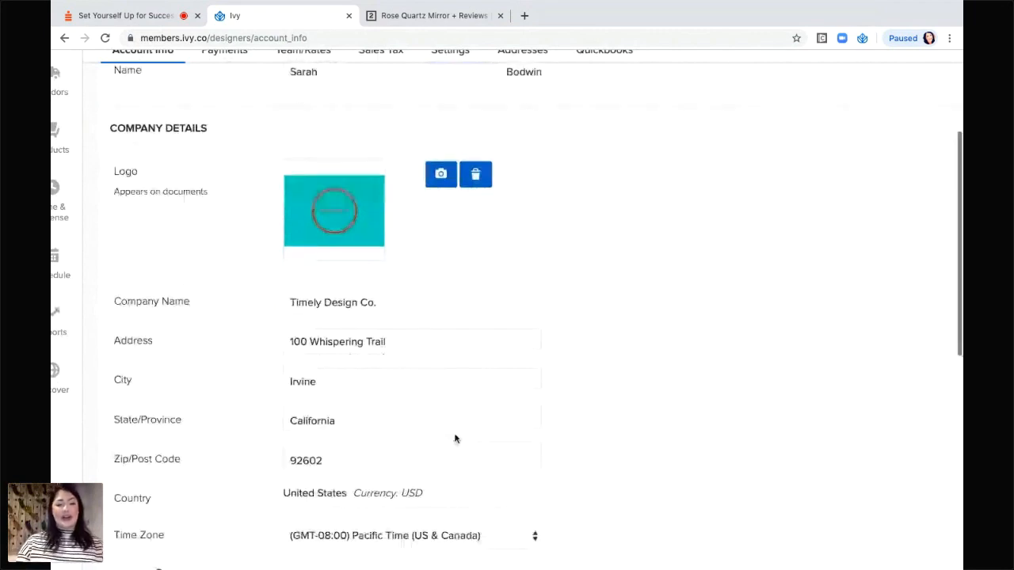
{"action": "scroll", "coordinate": [455, 438], "scroll_direction": "down", "scroll_amount": 2}
{"action": "scroll", "coordinate": [455, 438], "scroll_direction": "up", "scroll_amount": 1}
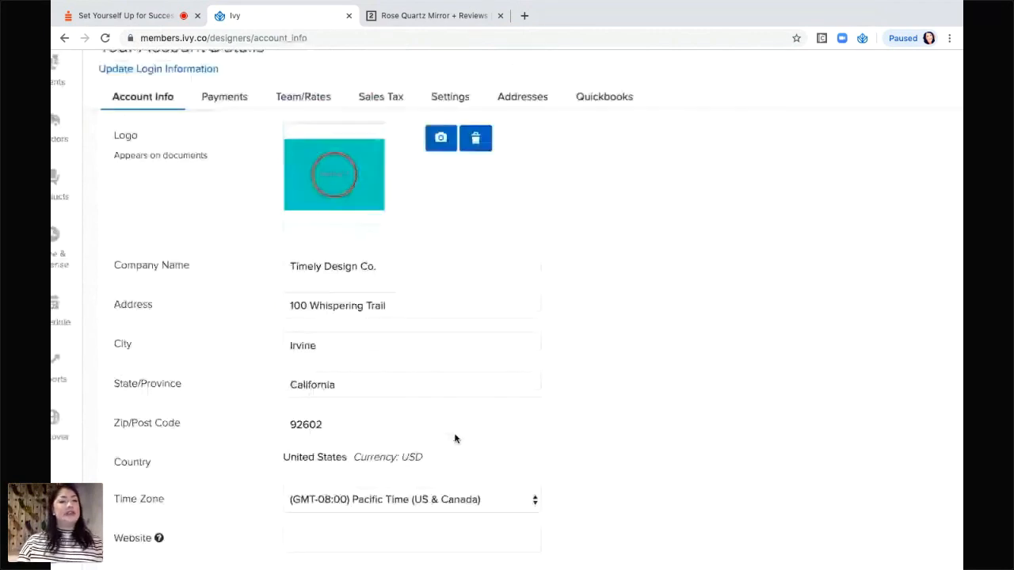
{"action": "scroll", "coordinate": [454, 438], "scroll_direction": "up", "scroll_amount": 1}
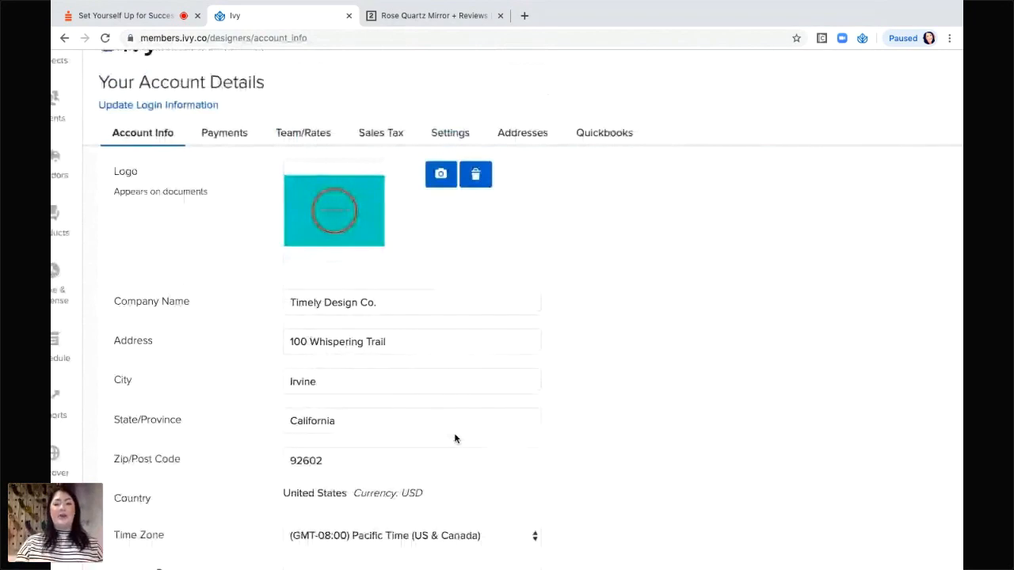
{"action": "scroll", "coordinate": [641, 452], "scroll_direction": "down", "scroll_amount": 8}
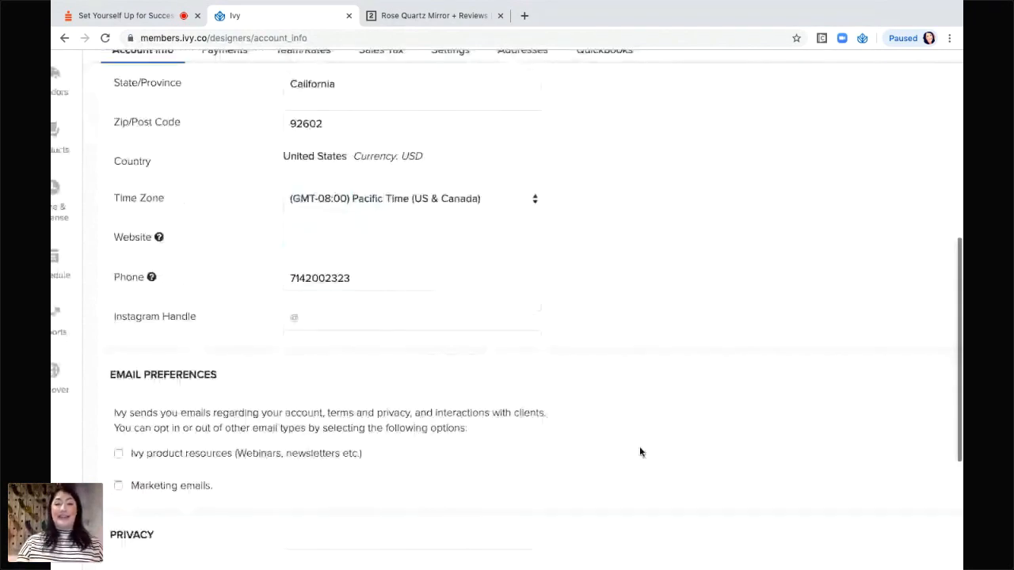
{"action": "scroll", "coordinate": [641, 452], "scroll_direction": "up", "scroll_amount": 12}
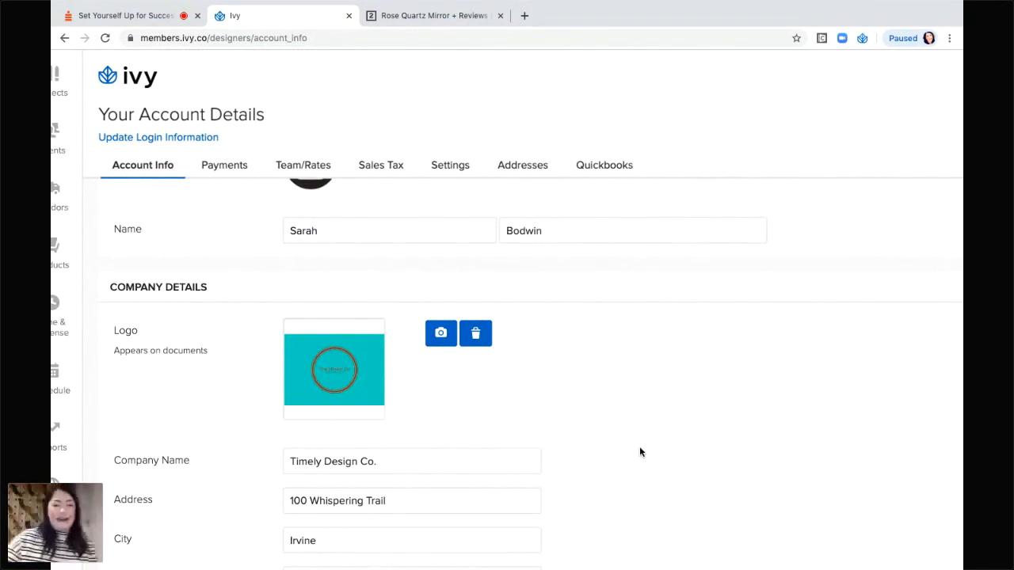
{"action": "scroll", "coordinate": [699, 483], "scroll_direction": "down", "scroll_amount": 1}
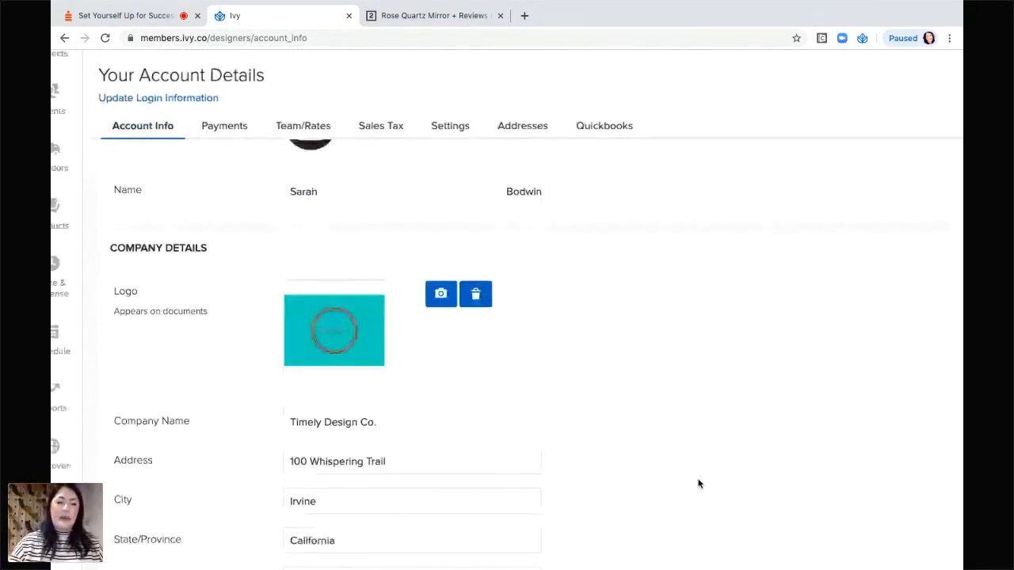
{"action": "scroll", "coordinate": [699, 484], "scroll_direction": "down", "scroll_amount": 10}
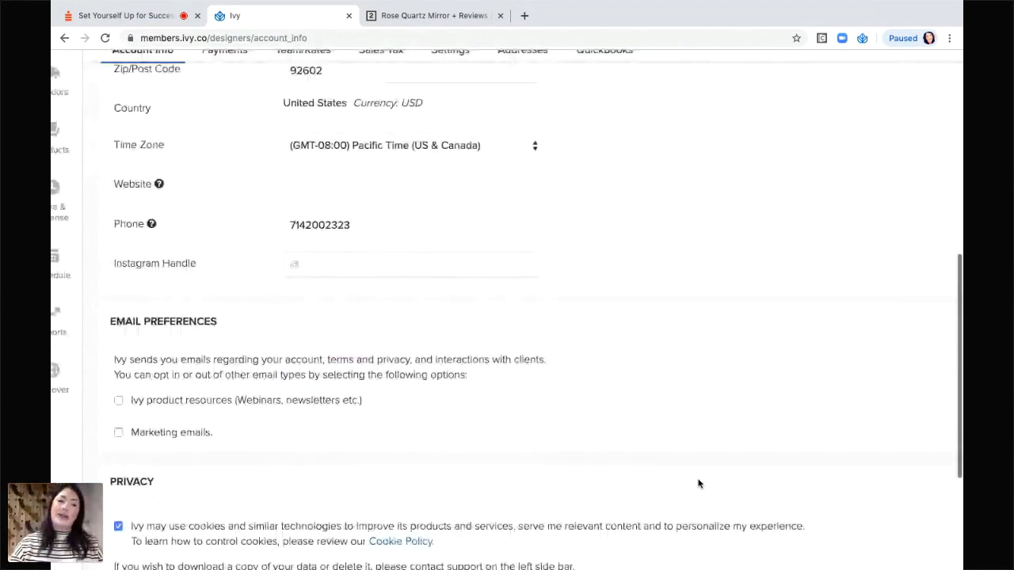
{"action": "scroll", "coordinate": [699, 483], "scroll_direction": "down", "scroll_amount": 7}
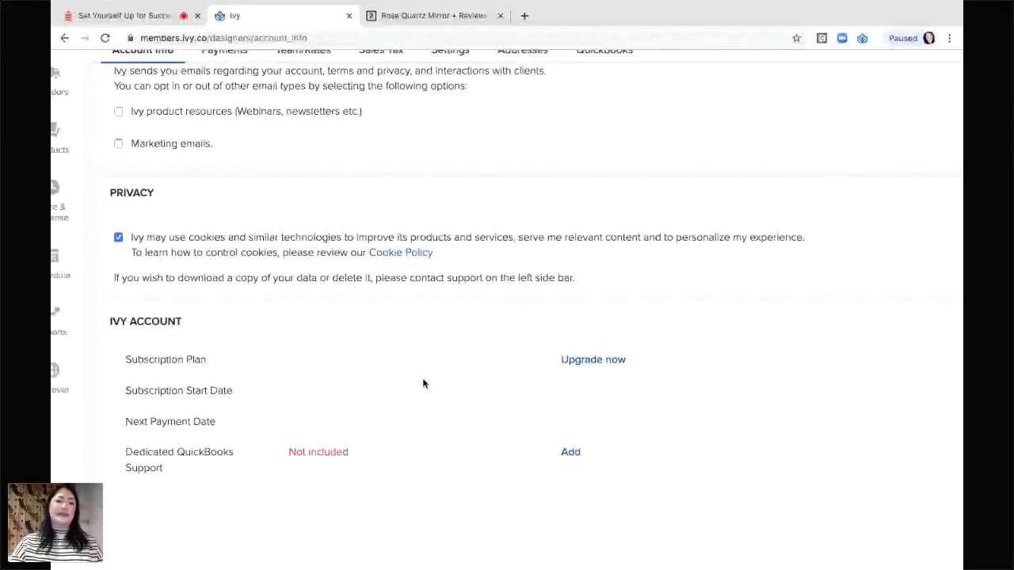
{"action": "scroll", "coordinate": [423, 384], "scroll_direction": "up", "scroll_amount": 10}
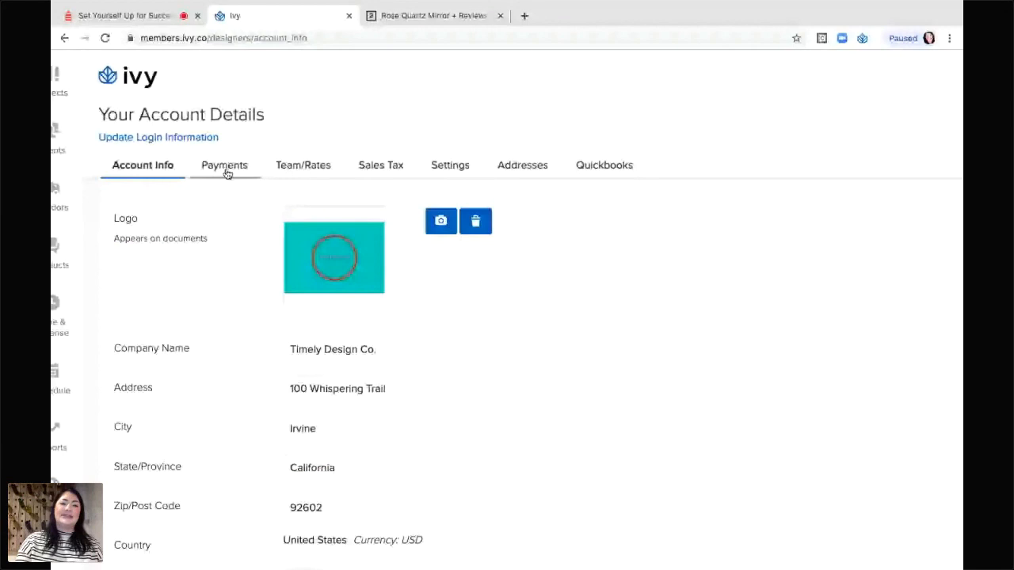
Open the Payments tab and review the direct-deposit form set to Account Type Company.
{"action": "left_click", "coordinate": [225, 168]}
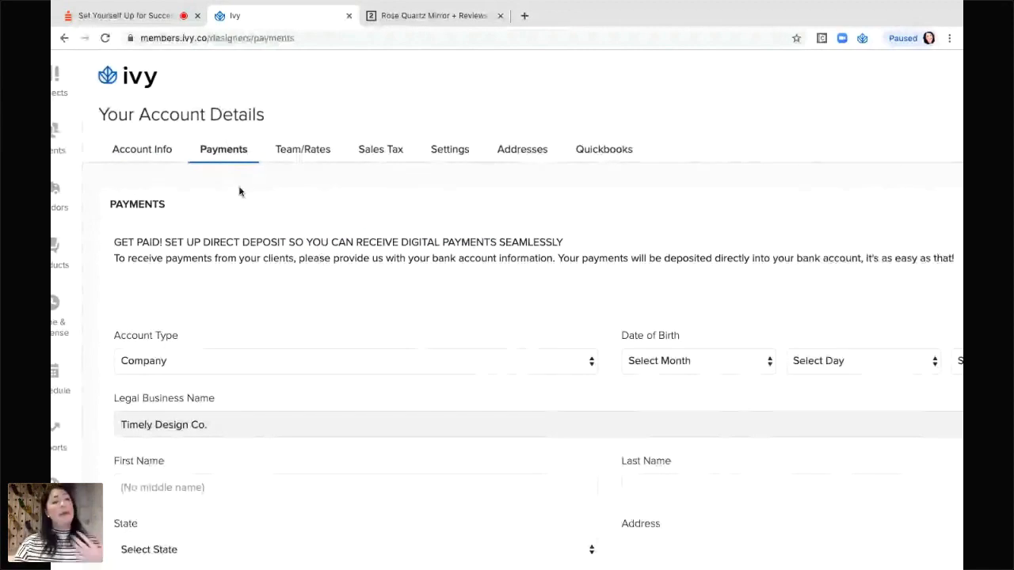
{"action": "scroll", "coordinate": [239, 191], "scroll_direction": "down", "scroll_amount": 1}
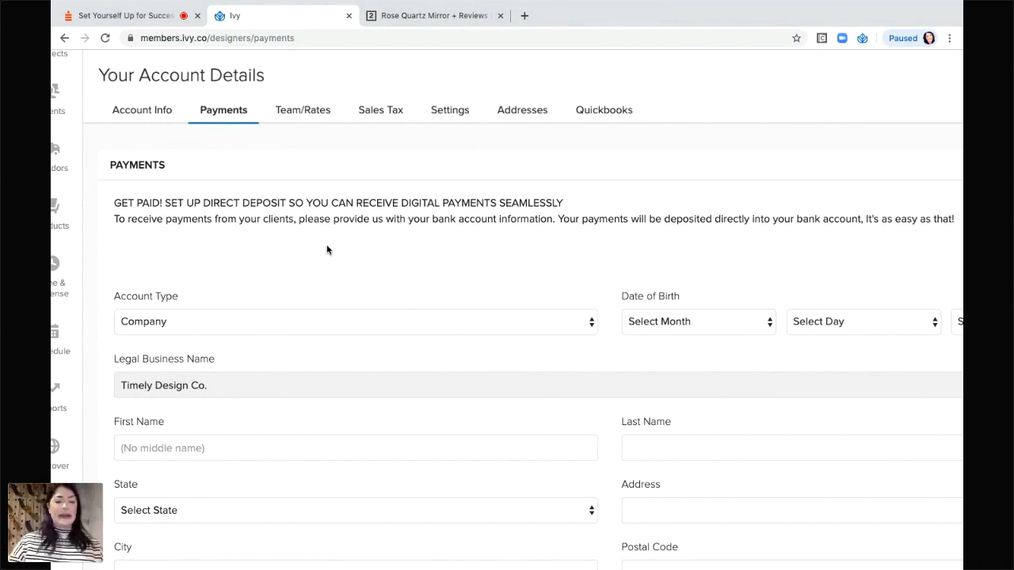
{"action": "scroll", "coordinate": [328, 247], "scroll_direction": "down", "scroll_amount": 1}
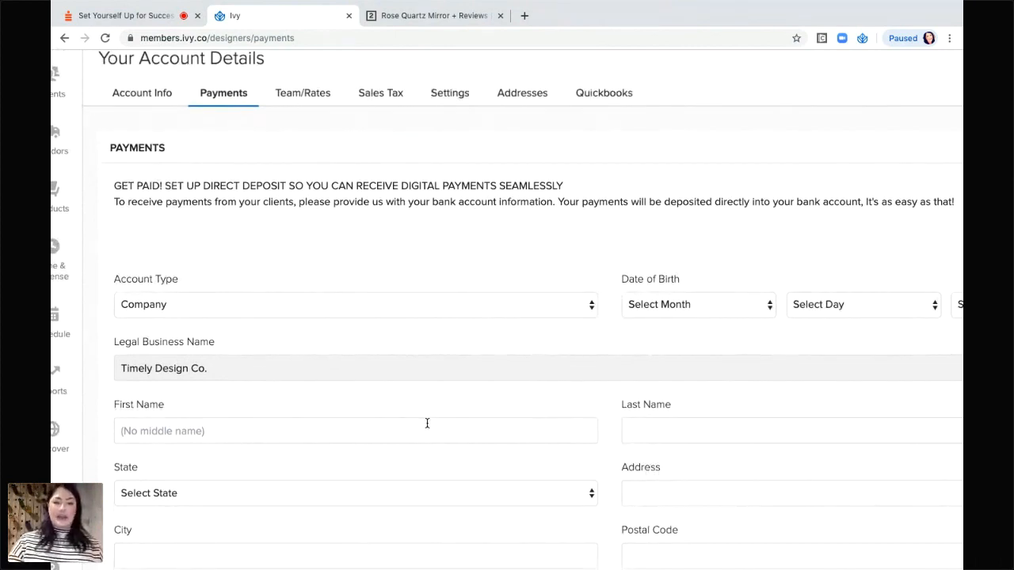
{"action": "scroll", "coordinate": [427, 424], "scroll_direction": "down", "scroll_amount": 3}
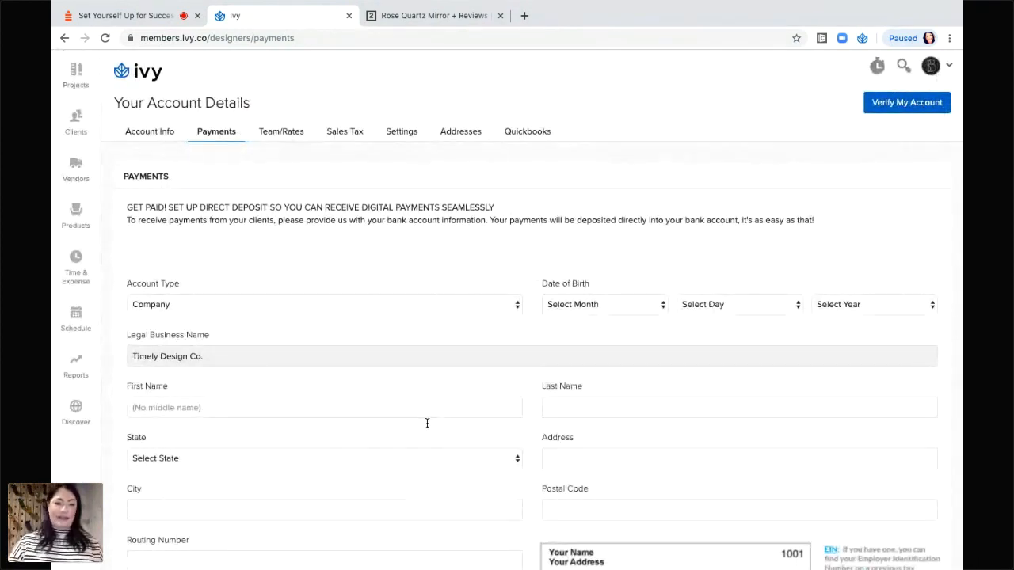
{"action": "scroll", "coordinate": [333, 379], "scroll_direction": "down", "scroll_amount": 5}
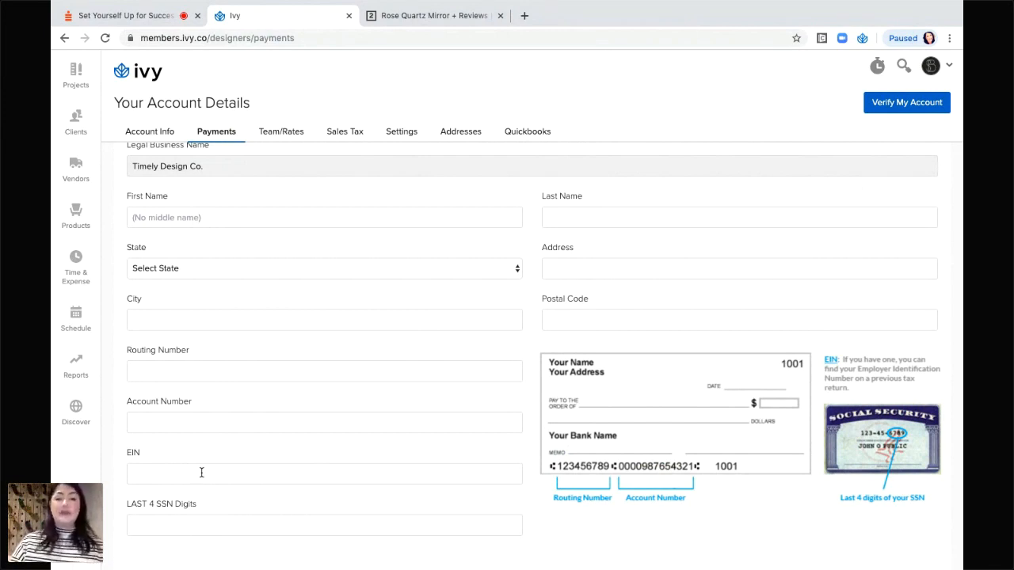
{"action": "scroll", "coordinate": [202, 473], "scroll_direction": "down", "scroll_amount": 1}
{"action": "scroll", "coordinate": [202, 474], "scroll_direction": "up", "scroll_amount": 3}
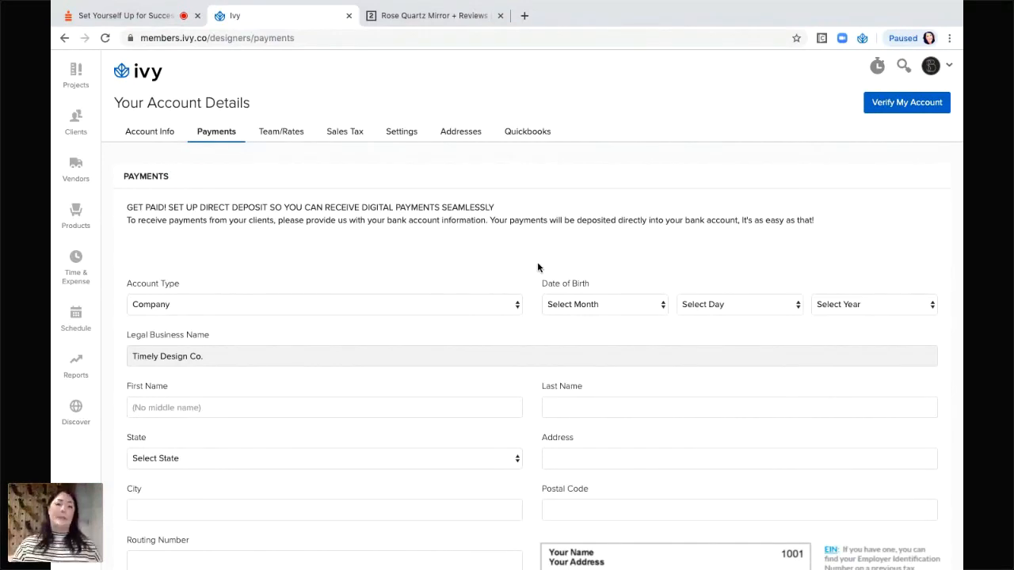
{"action": "mouse_move", "coordinate": [397, 349]}
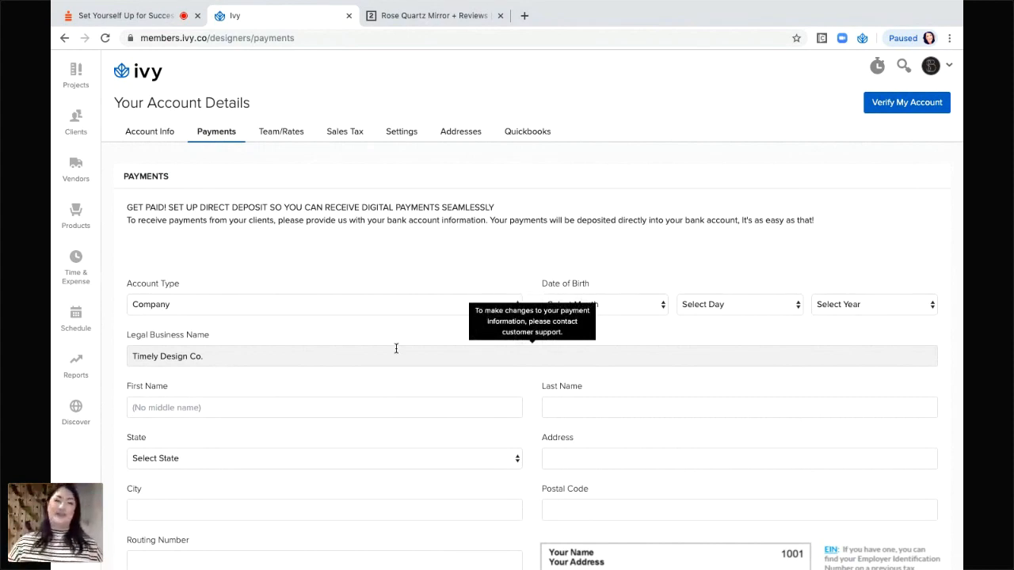
{"action": "left_click", "coordinate": [284, 139]}
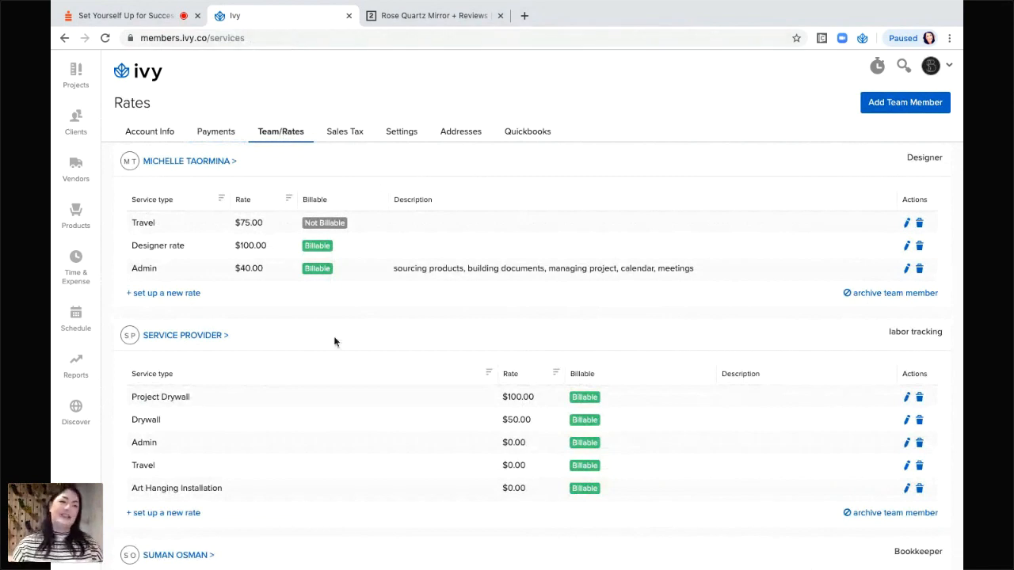
{"action": "scroll", "coordinate": [334, 342], "scroll_direction": "down", "scroll_amount": 2}
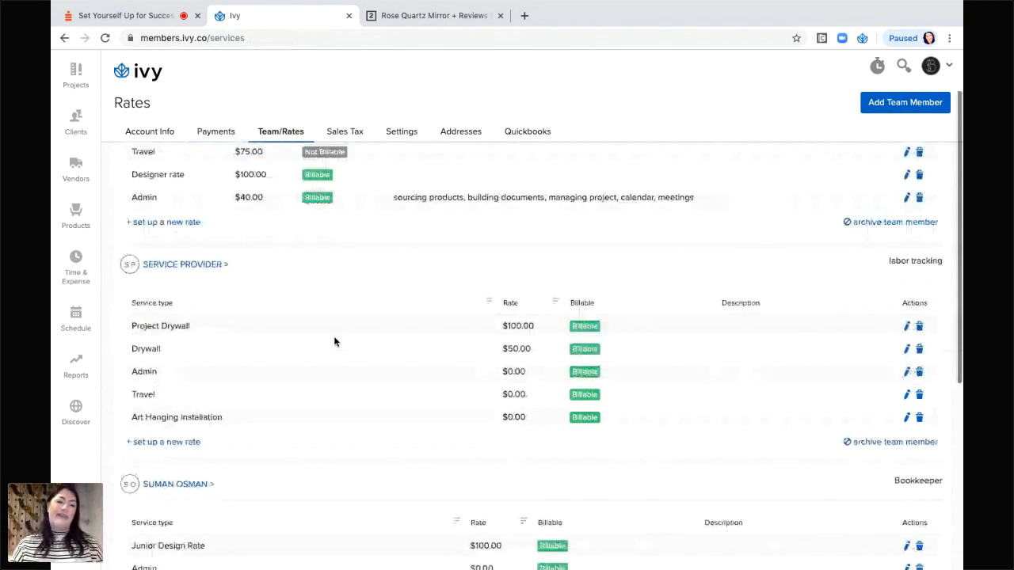
{"action": "scroll", "coordinate": [335, 341], "scroll_direction": "down", "scroll_amount": 3}
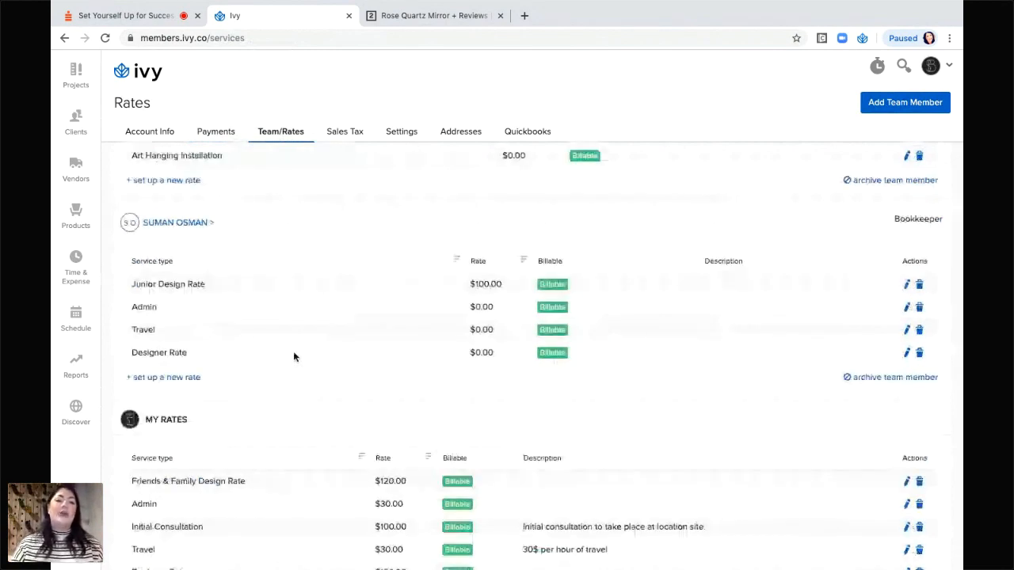
{"action": "scroll", "coordinate": [293, 357], "scroll_direction": "up", "scroll_amount": 3}
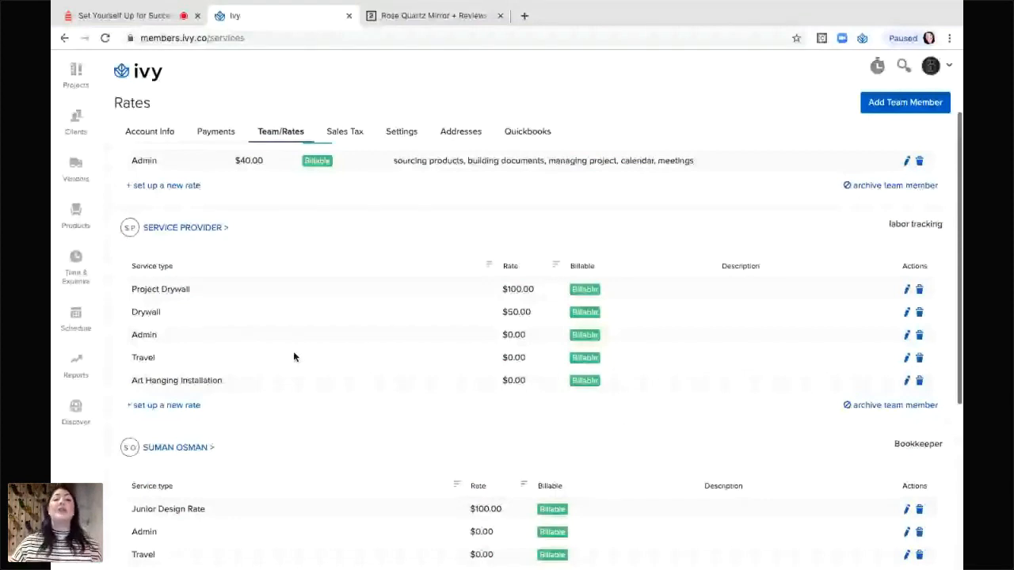
{"action": "scroll", "coordinate": [293, 357], "scroll_direction": "up", "scroll_amount": 1}
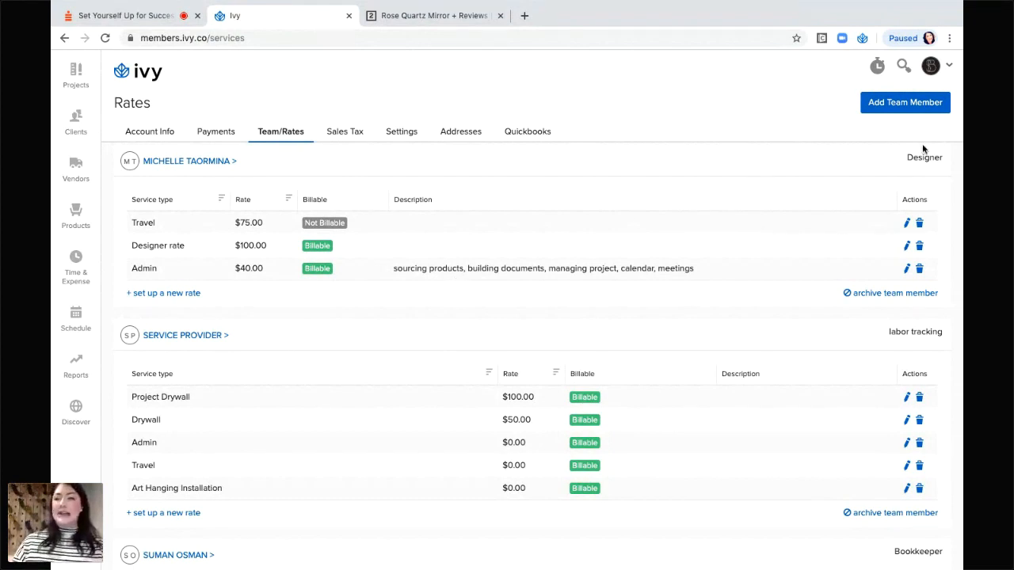
Open the Add Team Member form from the Rates page and put the cursor in First Name.
{"action": "left_click", "coordinate": [902, 103]}
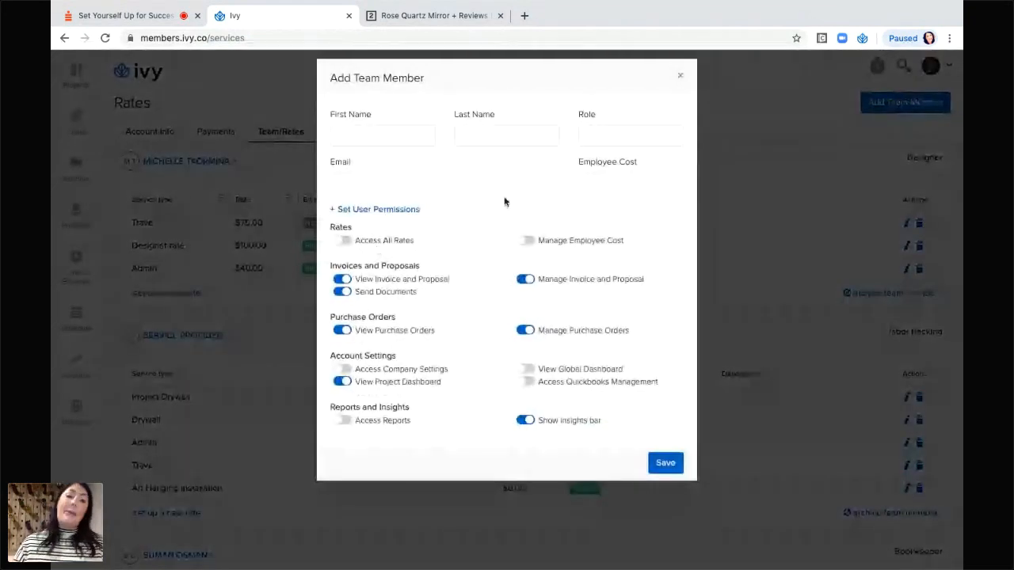
{"action": "left_click", "coordinate": [357, 141]}
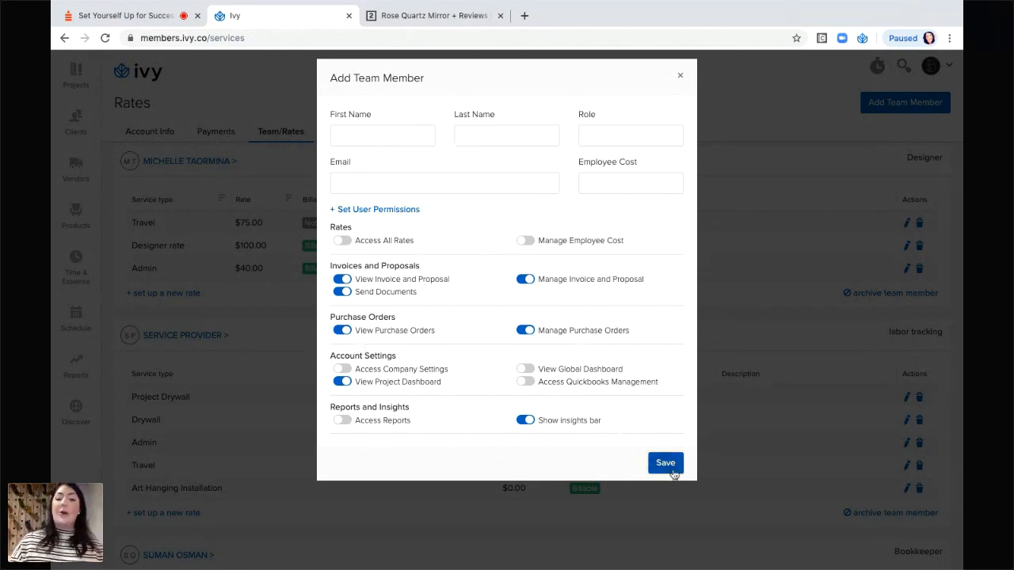
Close the Add Team Member form unsaved and scroll to My Rates (Designer $150, Initial Consultation $100).
{"action": "left_click", "coordinate": [680, 77]}
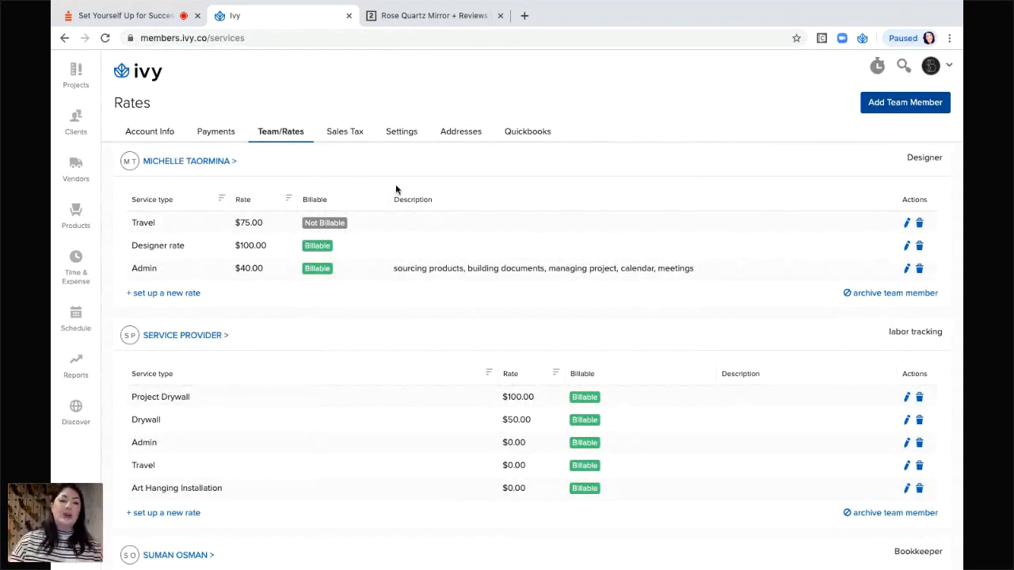
{"action": "scroll", "coordinate": [331, 369], "scroll_direction": "down", "scroll_amount": 4}
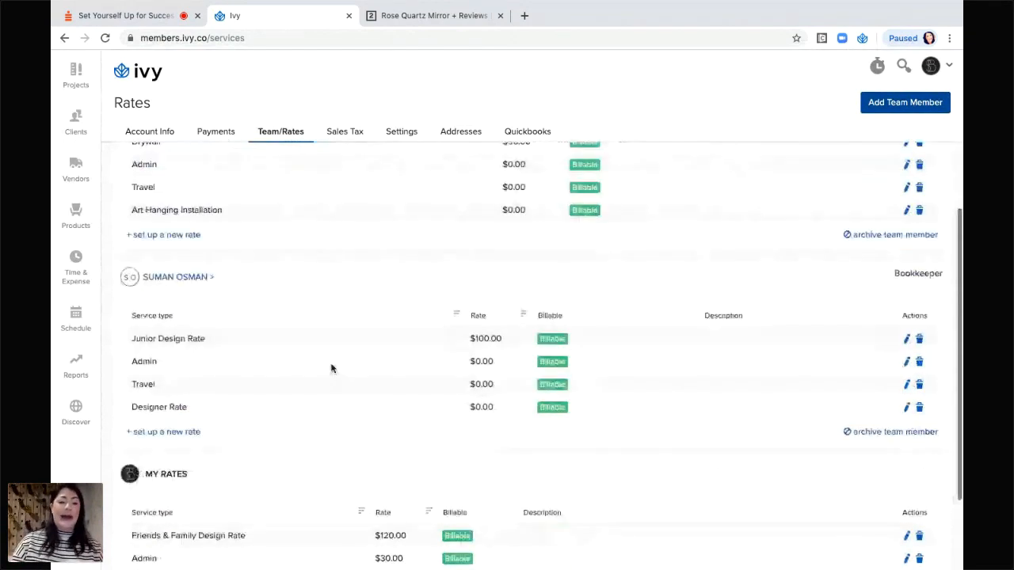
{"action": "scroll", "coordinate": [332, 369], "scroll_direction": "down", "scroll_amount": 2}
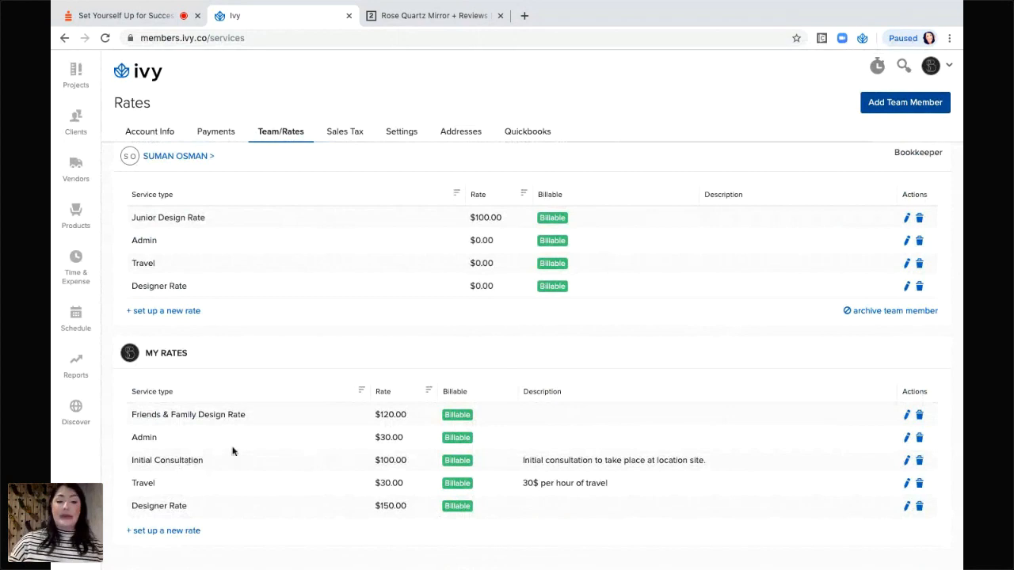
Start a new rate: service type 'Art Hanging / Installation', rate 50, MSRP 75, billable.
{"action": "left_click", "coordinate": [157, 535]}
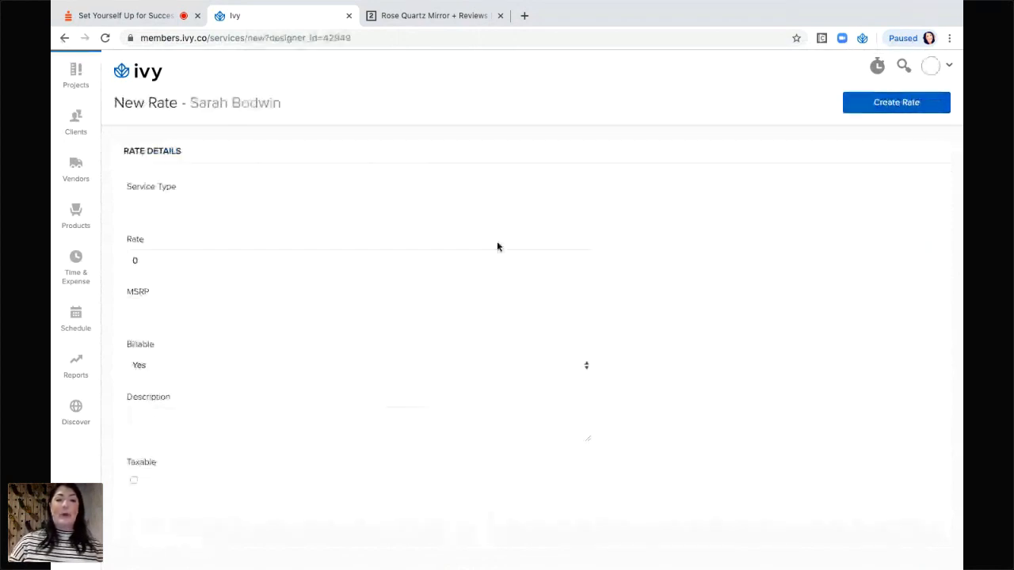
{"action": "left_click", "coordinate": [315, 209]}
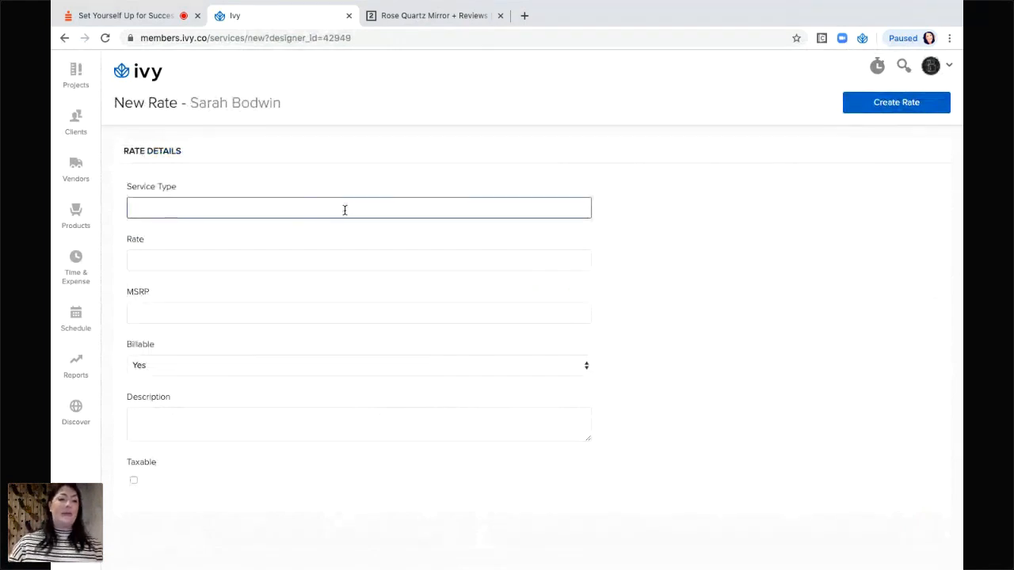
{"action": "type", "text": "a"}
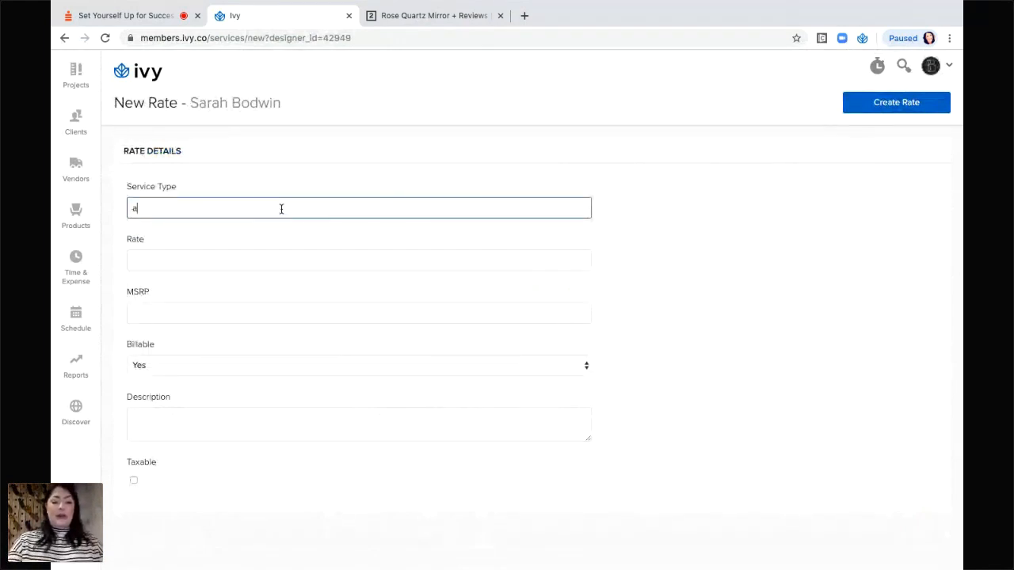
{"action": "type", "text": "r"}
{"action": "key", "text": "BackSpace"}
{"action": "key", "text": "BackSpace"}
{"action": "type", "text": "Art "}
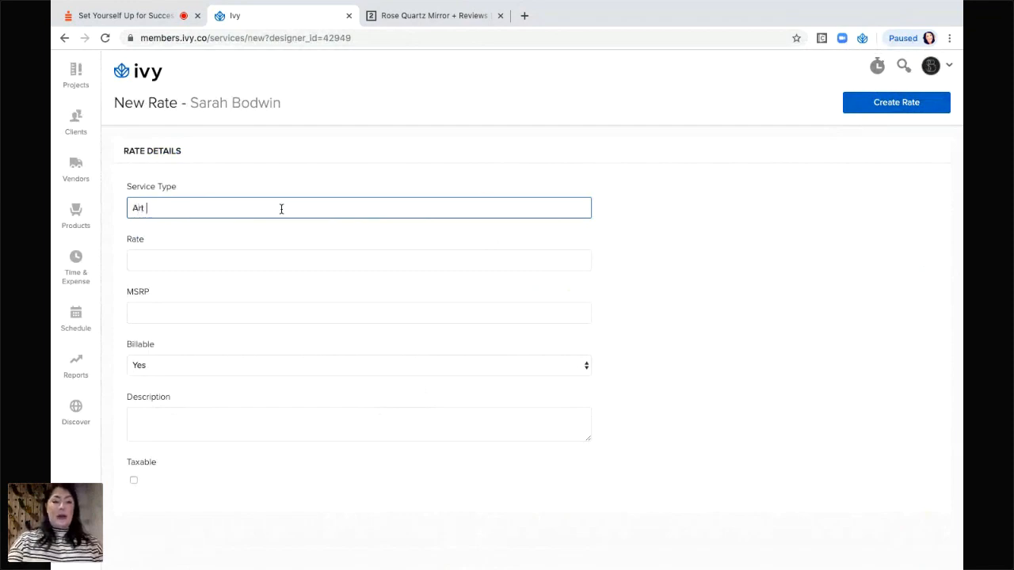
{"action": "type", "text": "Hanging "}
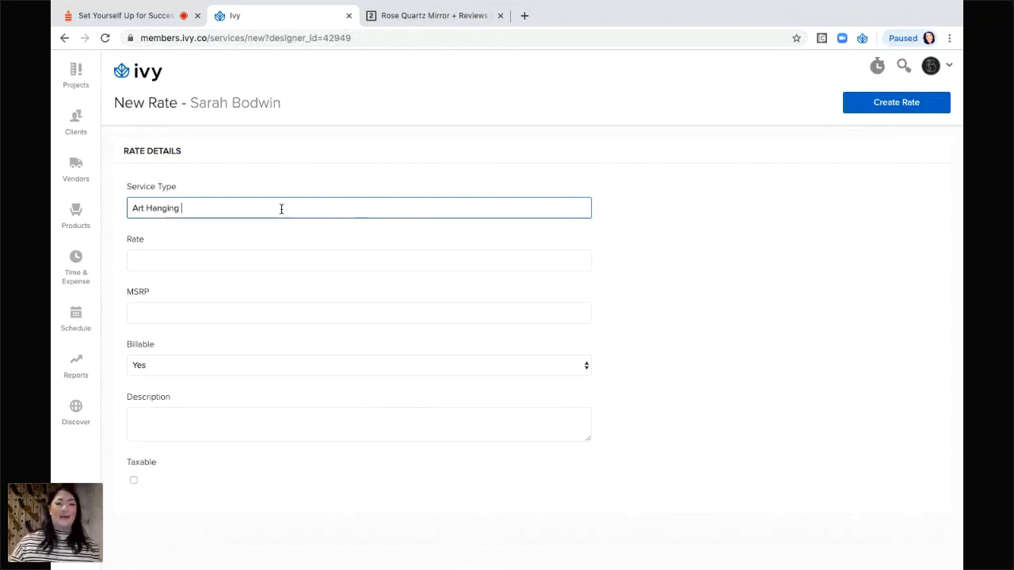
{"action": "type", "text": "/"}
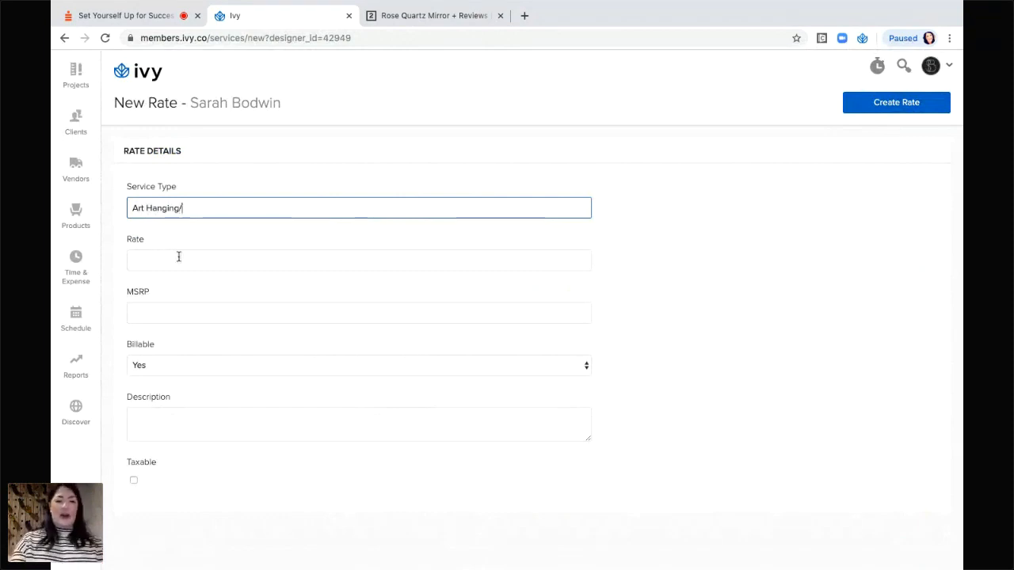
{"action": "type", "text": " Installation"}
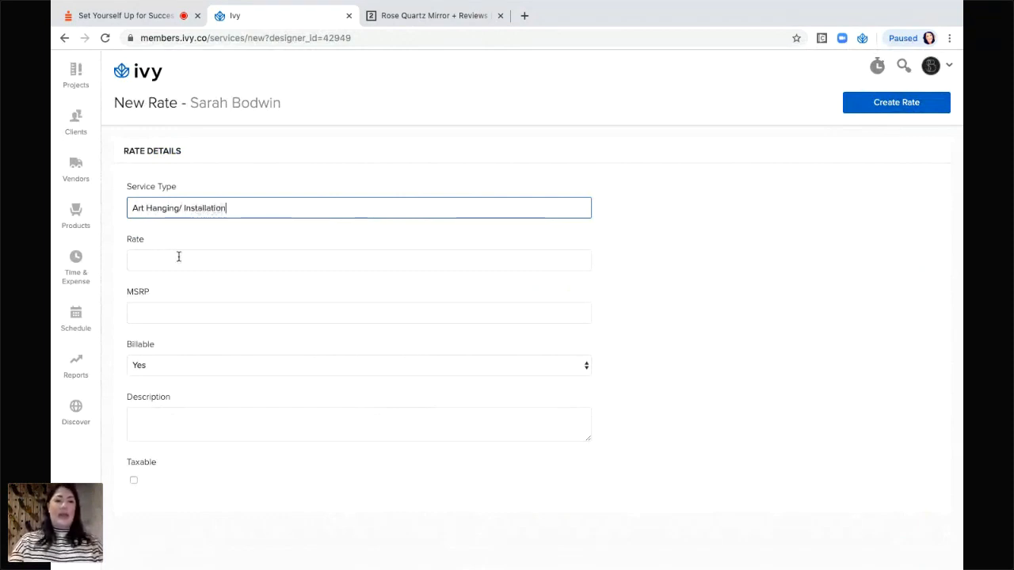
{"action": "left_click", "coordinate": [170, 258]}
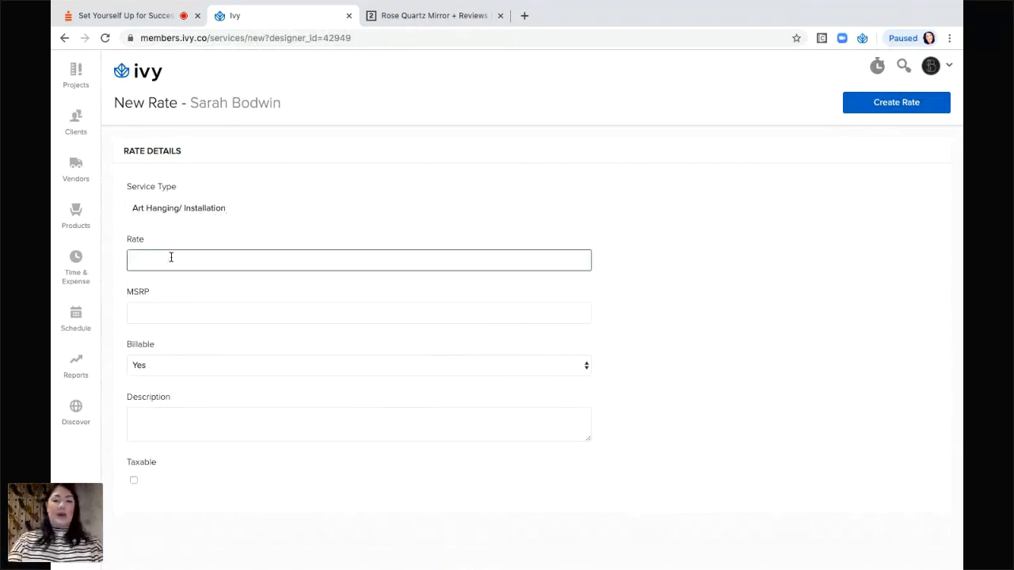
{"action": "type", "text": "50"}
{"action": "left_click", "coordinate": [167, 319]}
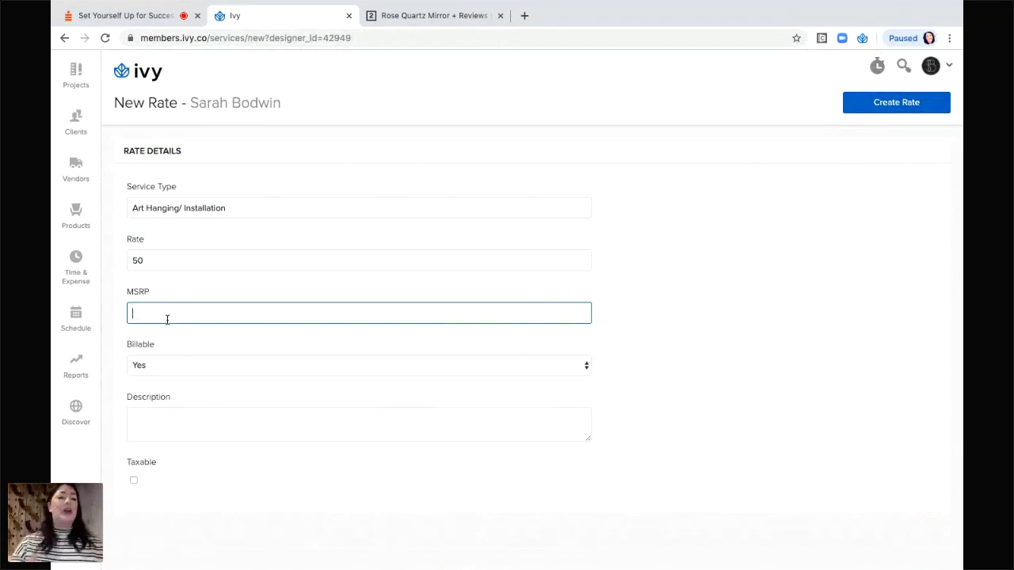
{"action": "type", "text": "75"}
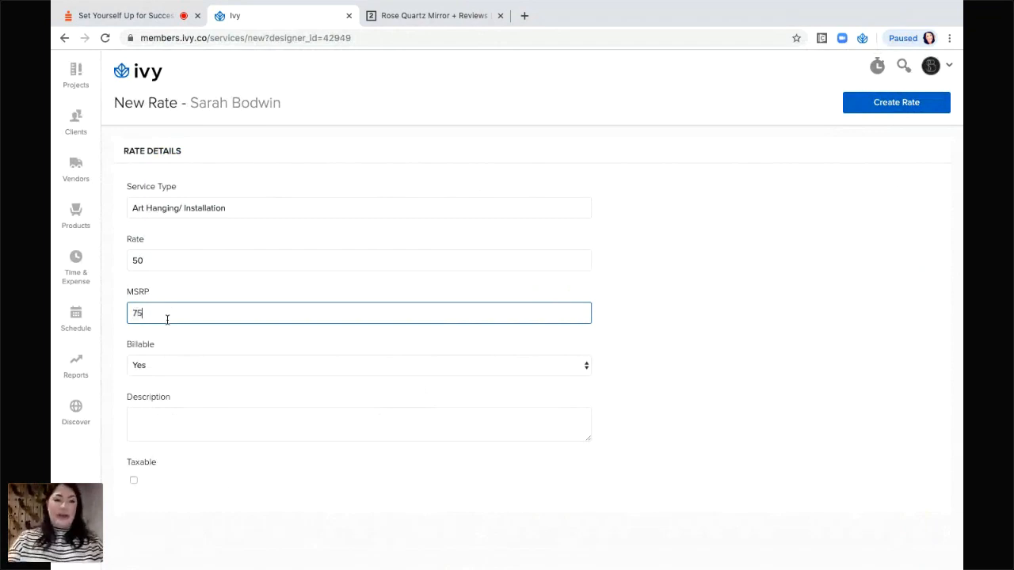
{"action": "left_click", "coordinate": [281, 394]}
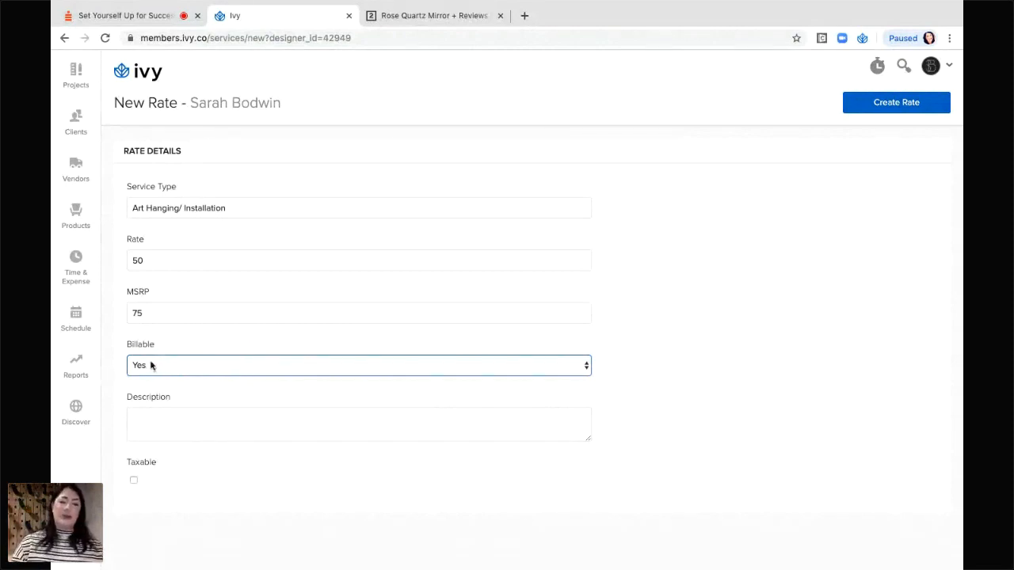
{"action": "left_click", "coordinate": [185, 419]}
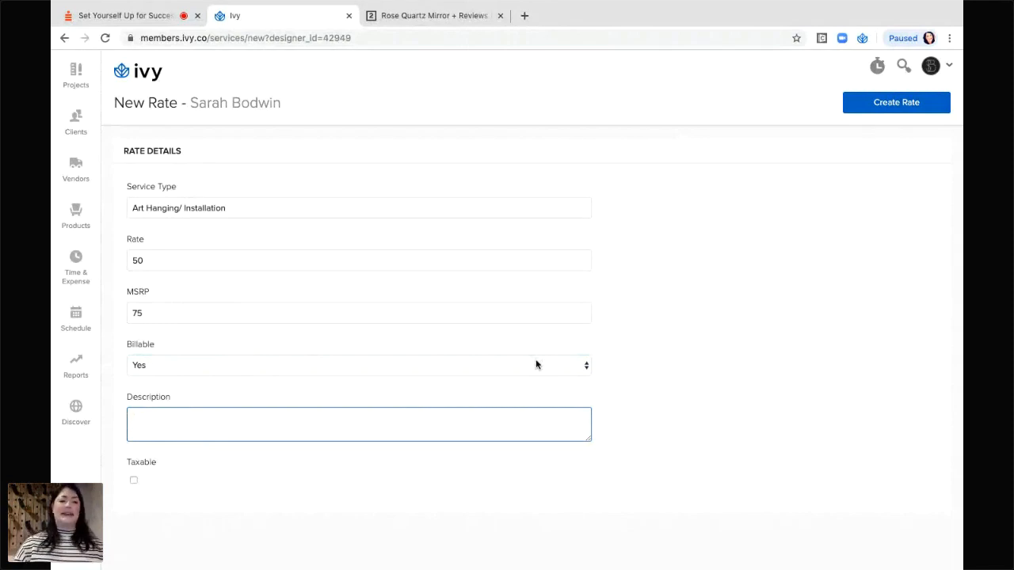
Create the rate and confirm Art Hanging / Installation is listed at $50.00, billable, in My Rates.
{"action": "left_click", "coordinate": [898, 103]}
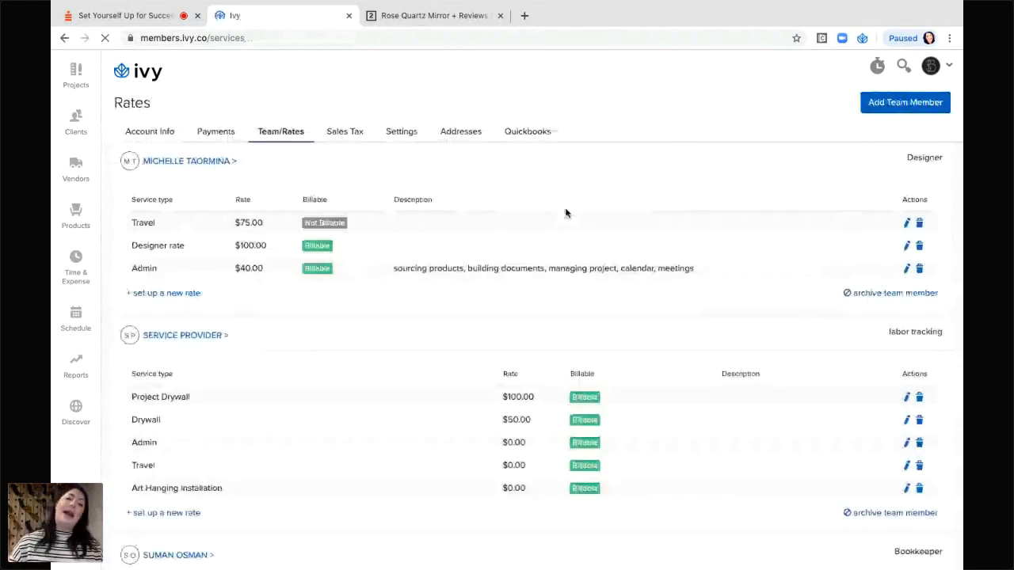
{"action": "scroll", "coordinate": [565, 212], "scroll_direction": "down", "scroll_amount": 5}
{"action": "scroll", "coordinate": [349, 491], "scroll_direction": "down", "scroll_amount": 1}
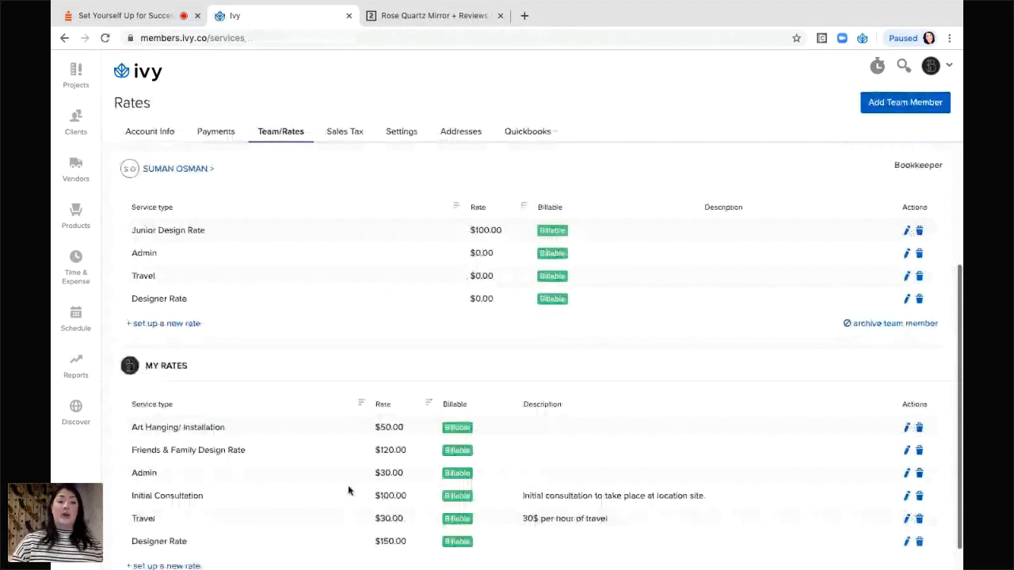
{"action": "scroll", "coordinate": [348, 491], "scroll_direction": "down", "scroll_amount": 1}
{"action": "scroll", "coordinate": [237, 317], "scroll_direction": "down", "scroll_amount": 1}
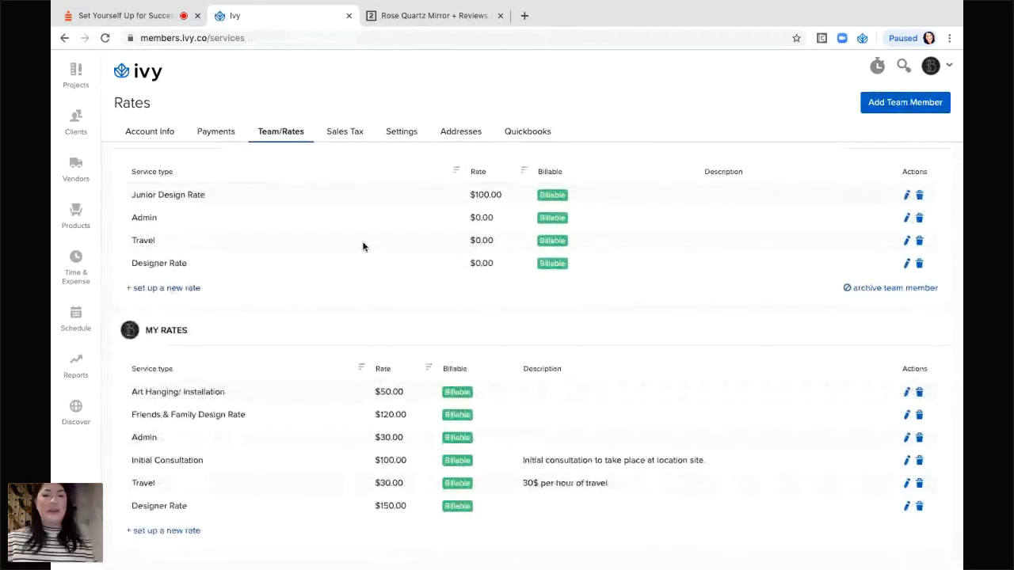
Open Sales Tax to view rates: California 7.75%, Maricopa County 7.95%, Seattle 10.10%, Already paid 0.00%.
{"action": "left_click", "coordinate": [335, 136]}
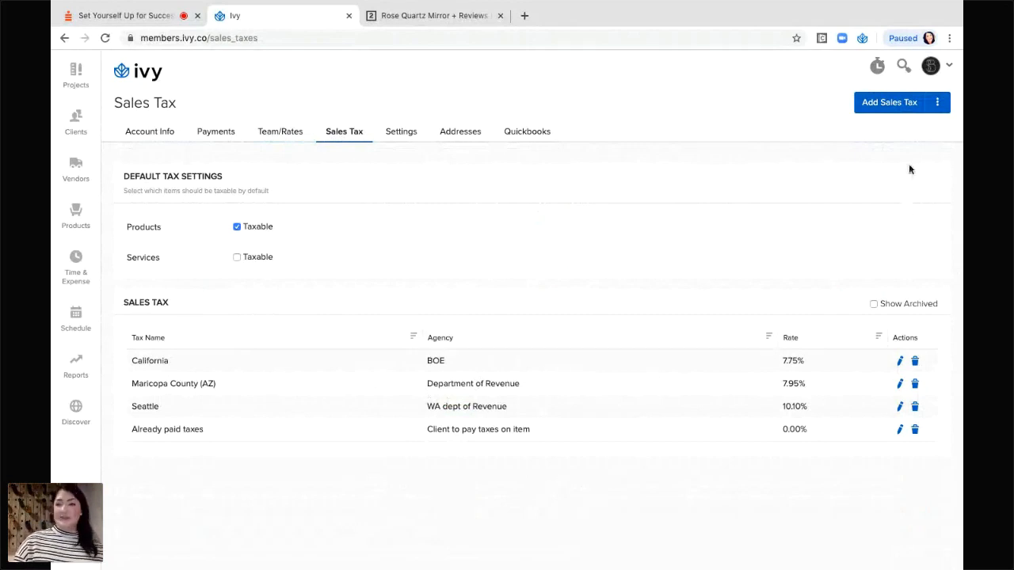
{"action": "left_click", "coordinate": [886, 108]}
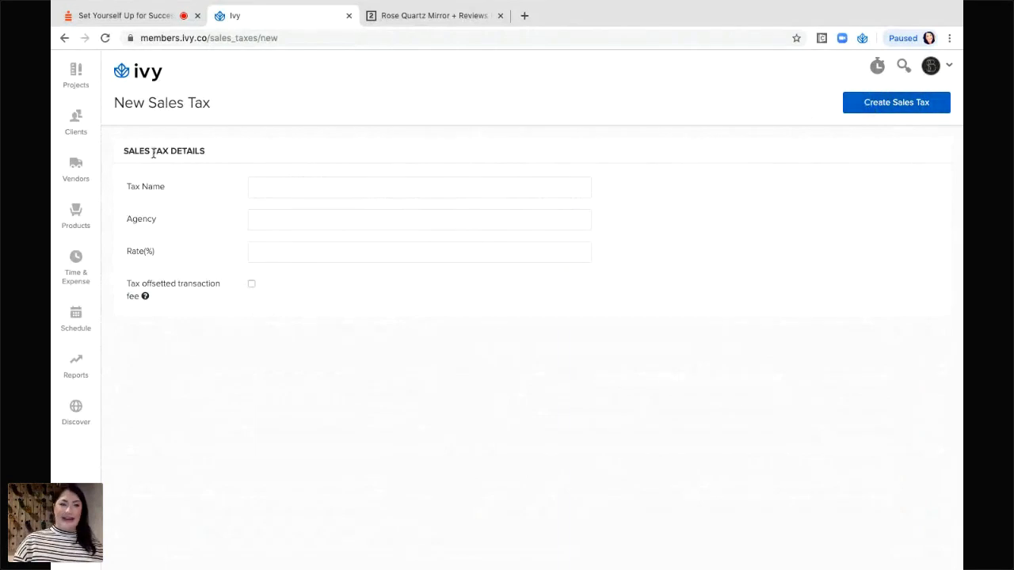
{"action": "left_click", "coordinate": [64, 38]}
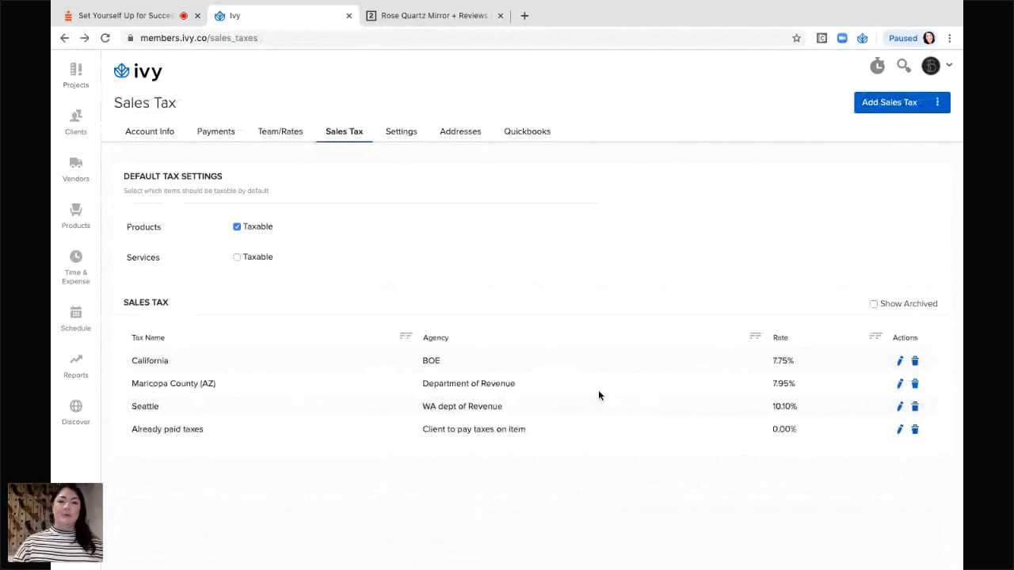
Open the Settings tab and enlarge the Invoice Memo and Purchase Order Memo boxes to show their full text.
{"action": "left_click", "coordinate": [401, 132]}
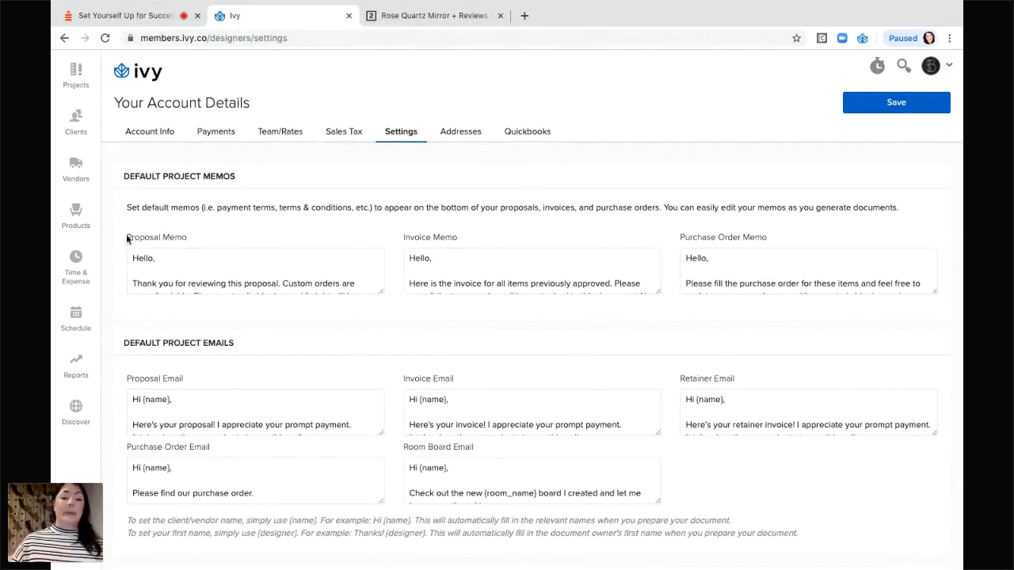
{"action": "left_click_drag", "start_coordinate": [125, 238], "coordinate": [208, 239]}
{"action": "left_click_drag", "start_coordinate": [392, 236], "coordinate": [498, 238]}
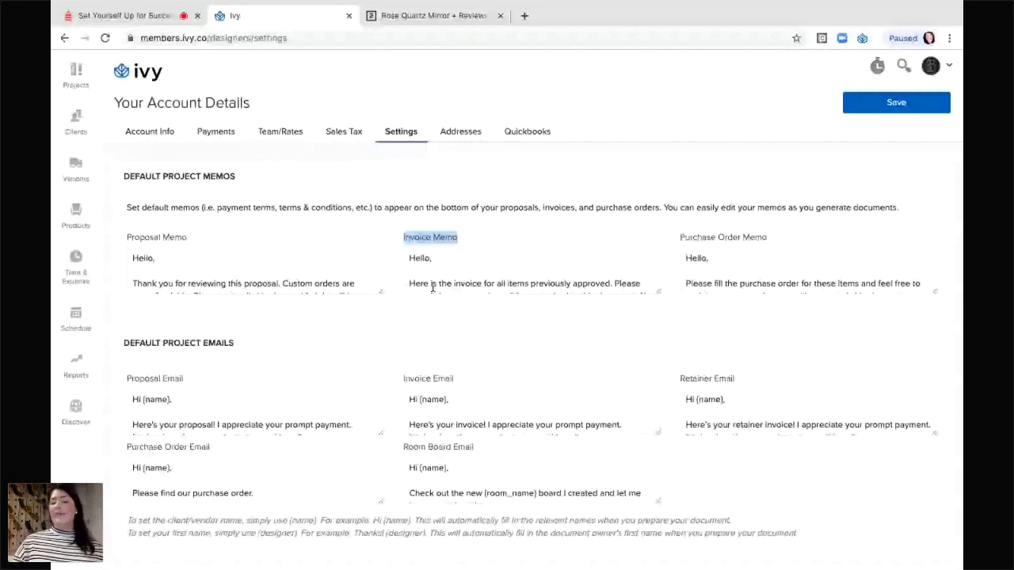
{"action": "left_click_drag", "start_coordinate": [657, 291], "coordinate": [669, 317]}
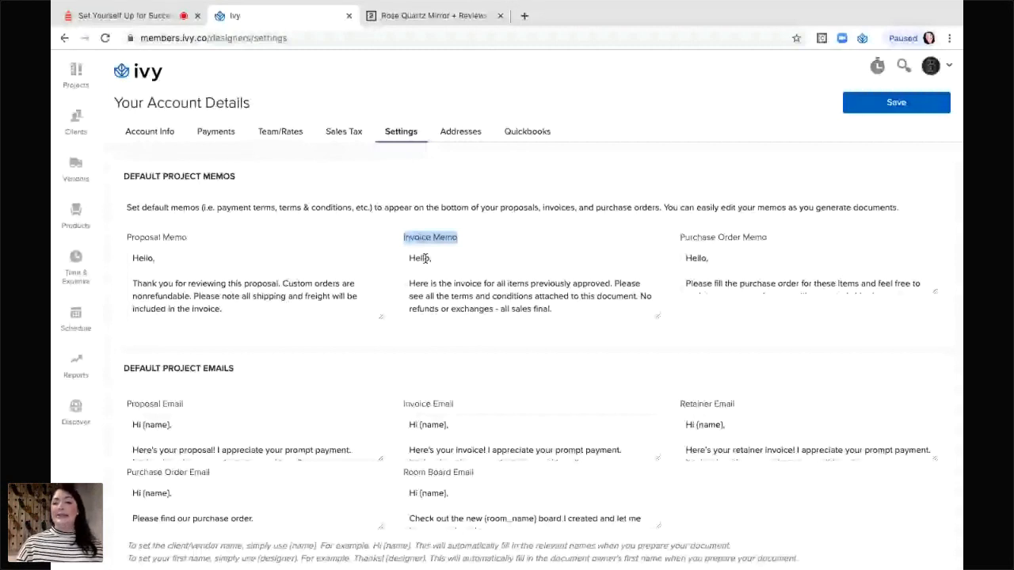
{"action": "left_click_drag", "start_coordinate": [939, 296], "coordinate": [954, 330]}
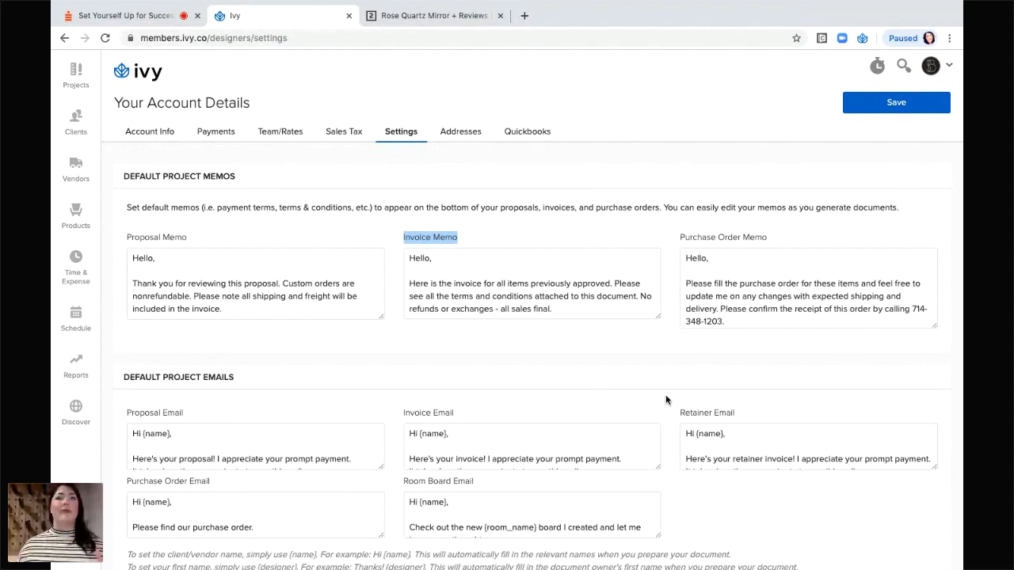
Enlarge the Proposal Email template box, then scroll down to the Project Settings and Email Settings.
{"action": "scroll", "coordinate": [500, 367], "scroll_direction": "down", "scroll_amount": 3}
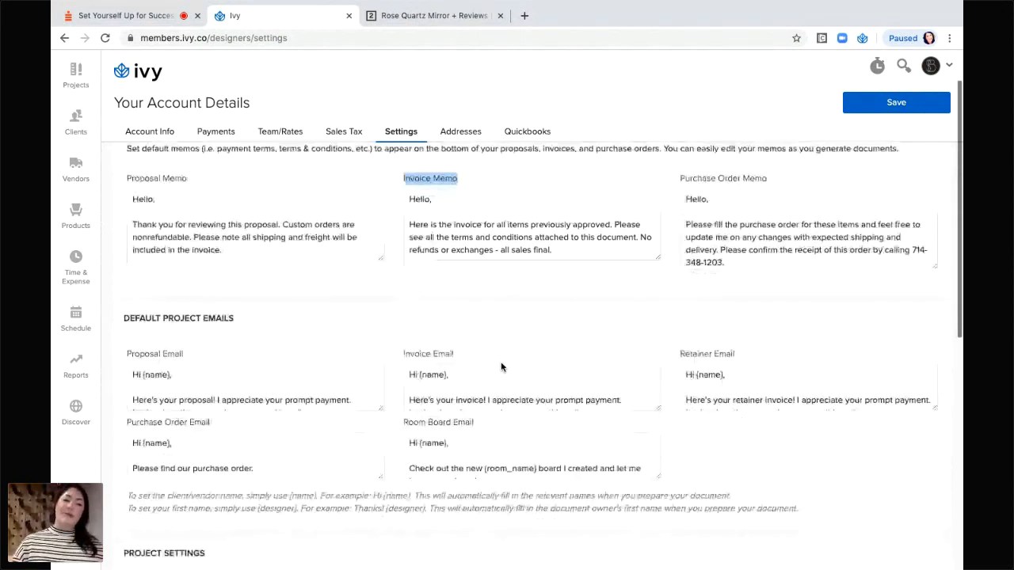
{"action": "scroll", "coordinate": [501, 367], "scroll_direction": "down", "scroll_amount": 2}
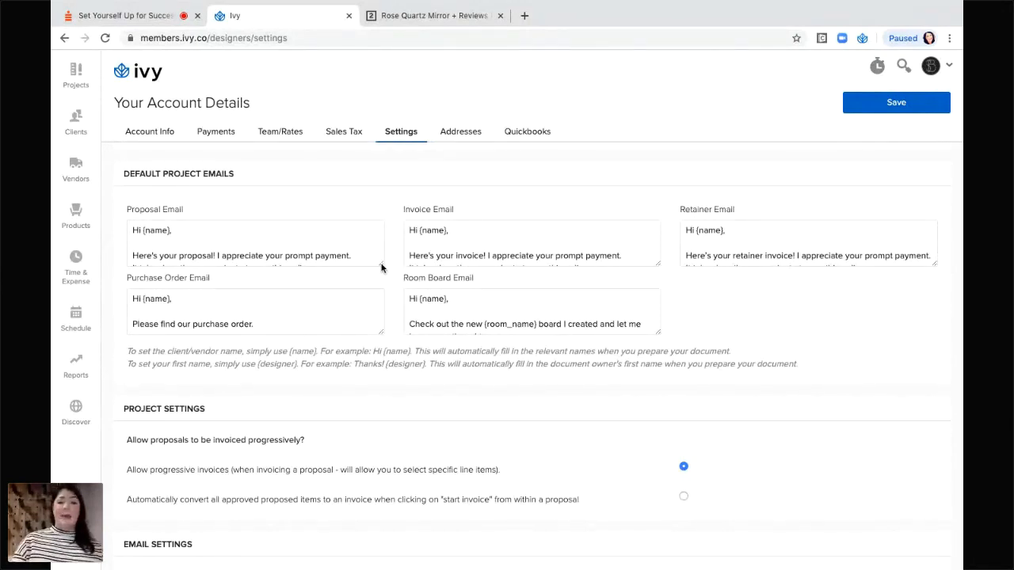
{"action": "left_click_drag", "start_coordinate": [382, 265], "coordinate": [391, 321]}
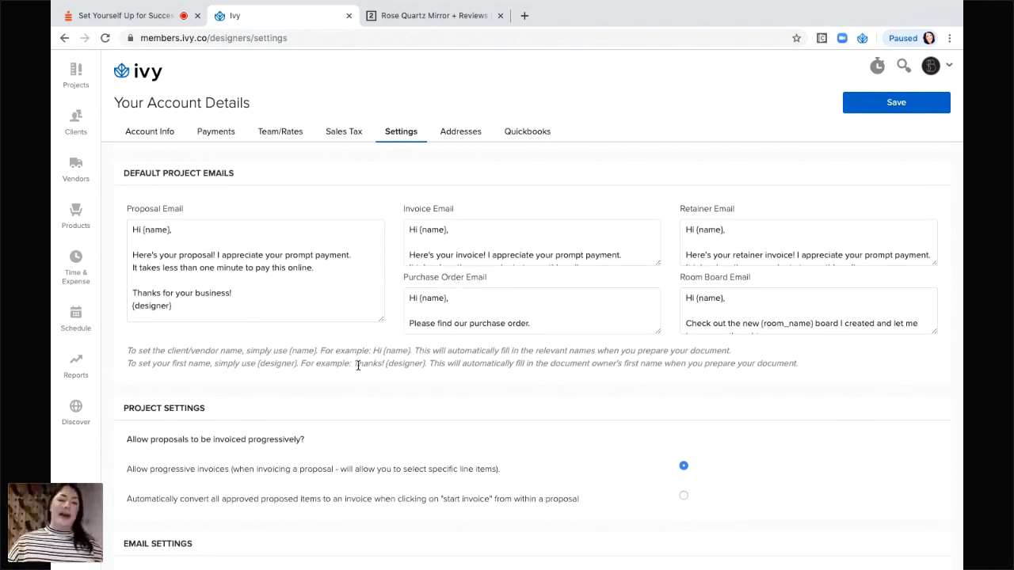
{"action": "scroll", "coordinate": [358, 365], "scroll_direction": "down", "scroll_amount": 1}
{"action": "scroll", "coordinate": [359, 365], "scroll_direction": "down", "scroll_amount": 3}
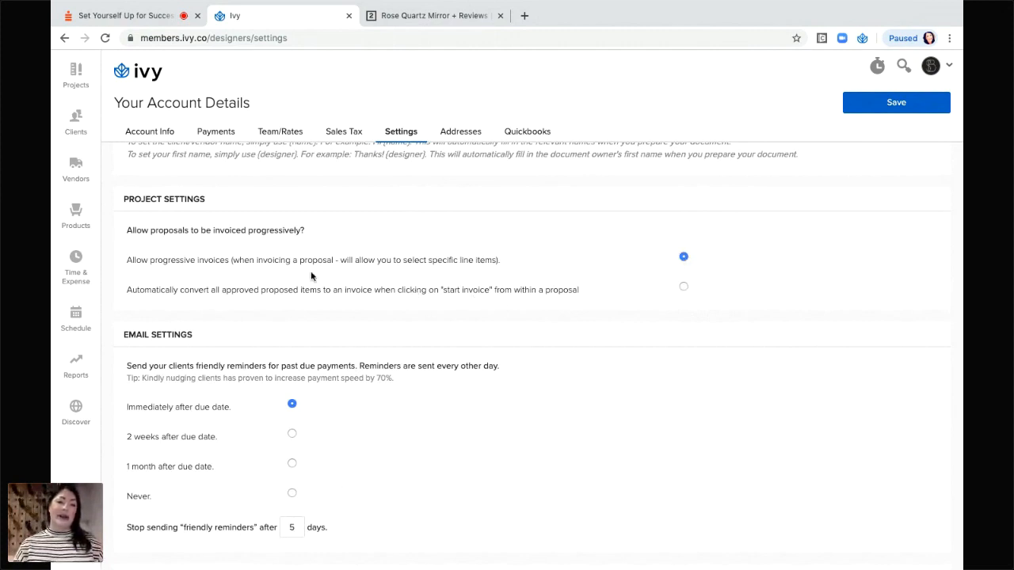
{"action": "left_click_drag", "start_coordinate": [127, 261], "coordinate": [497, 269]}
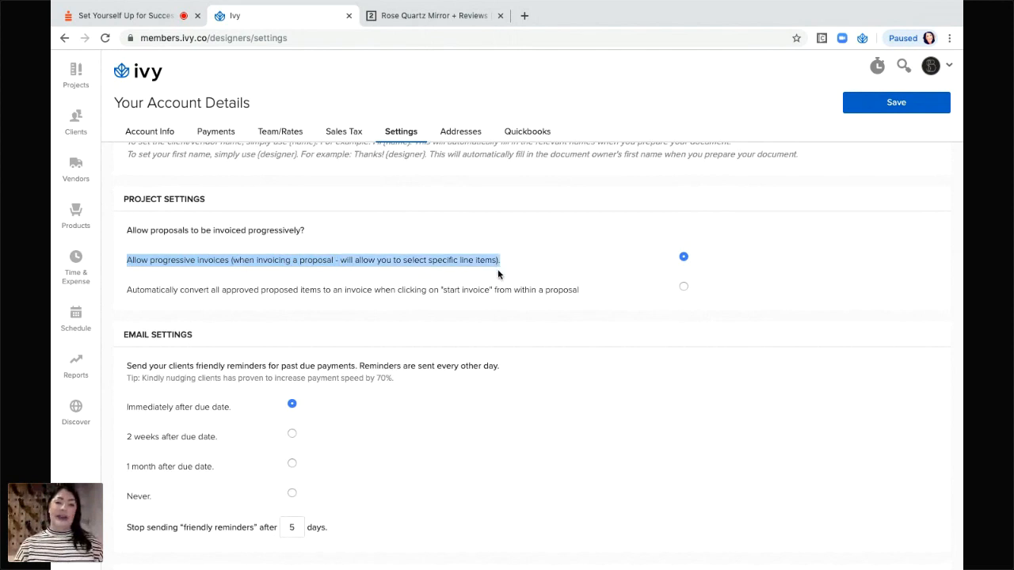
{"action": "left_click", "coordinate": [648, 277]}
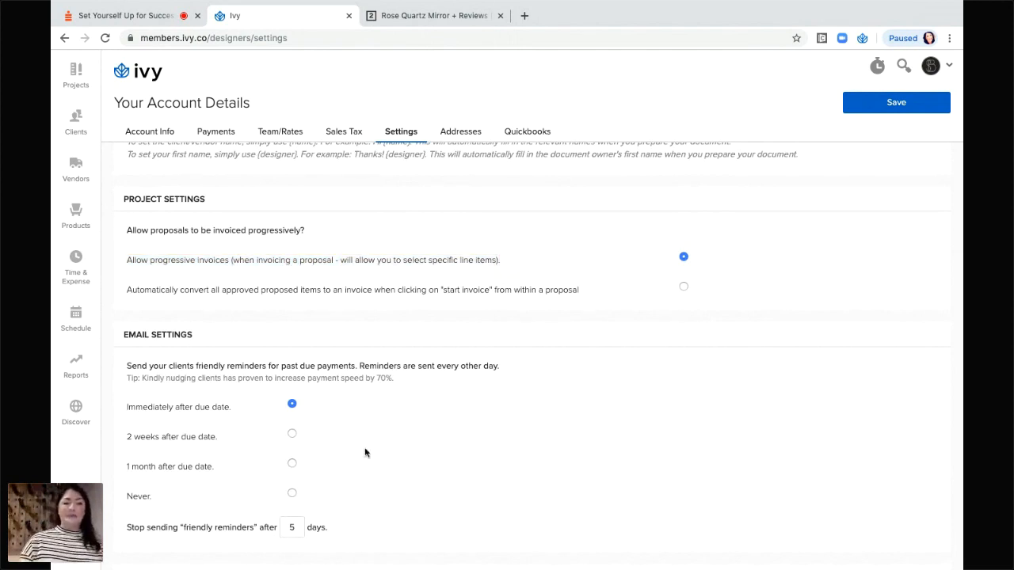
{"action": "scroll", "coordinate": [365, 453], "scroll_direction": "down", "scroll_amount": 3}
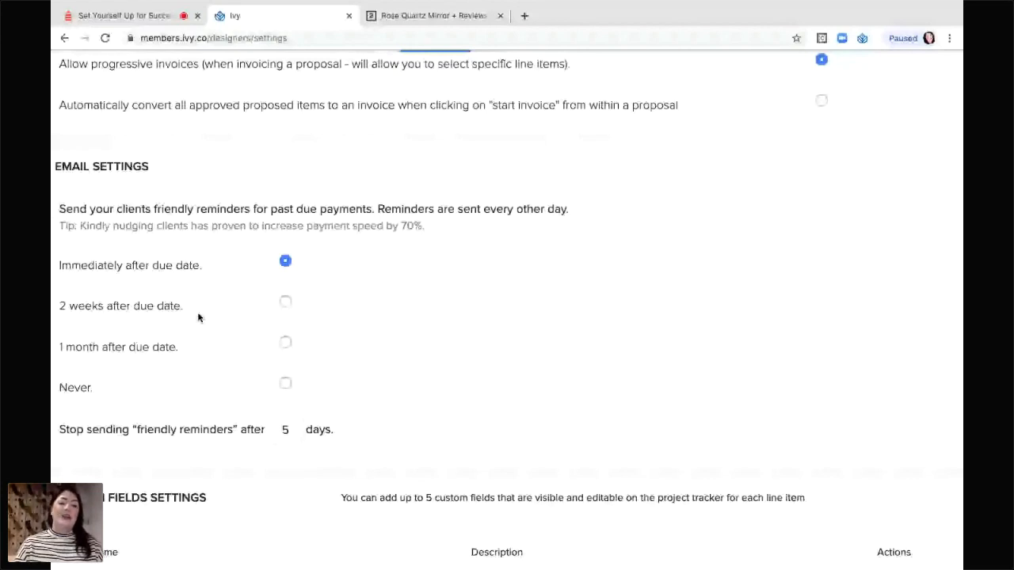
Change the friendly-reminder cutoff from 5 to 7 days.
{"action": "left_click", "coordinate": [297, 430]}
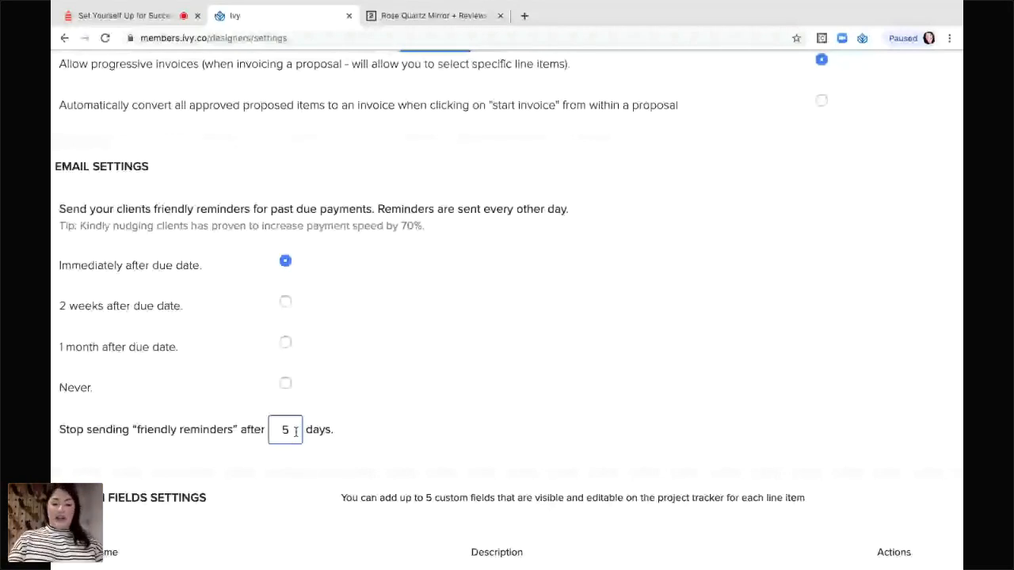
{"action": "key", "text": "BackSpace"}
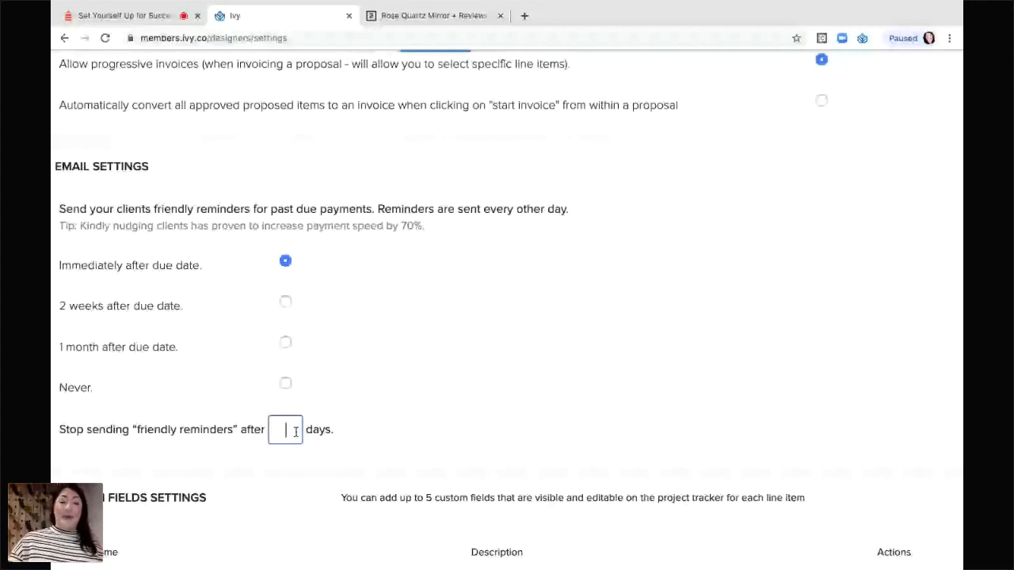
{"action": "type", "text": "7"}
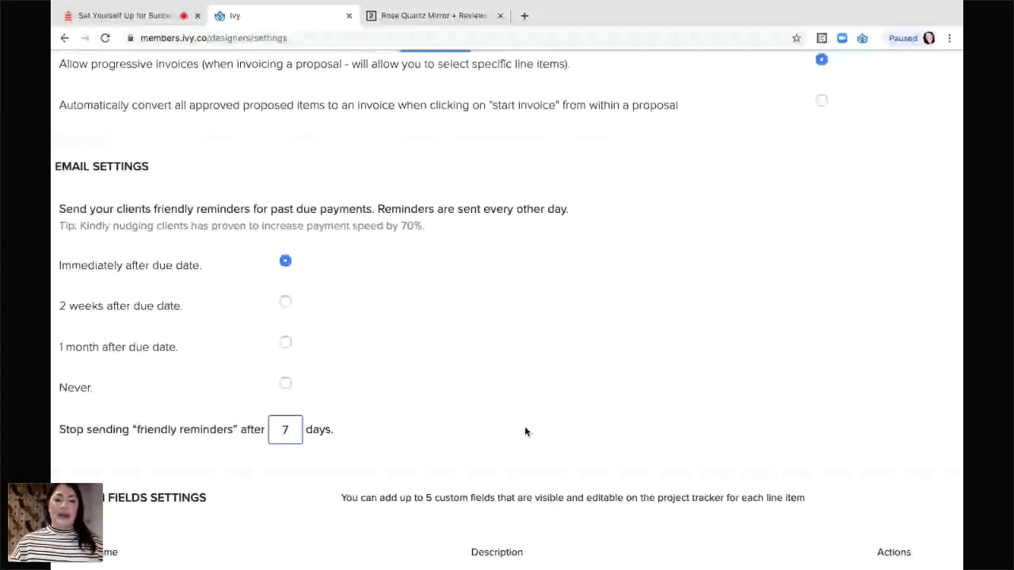
{"action": "scroll", "coordinate": [475, 414], "scroll_direction": "down", "scroll_amount": 1}
{"action": "scroll", "coordinate": [469, 408], "scroll_direction": "down", "scroll_amount": 1}
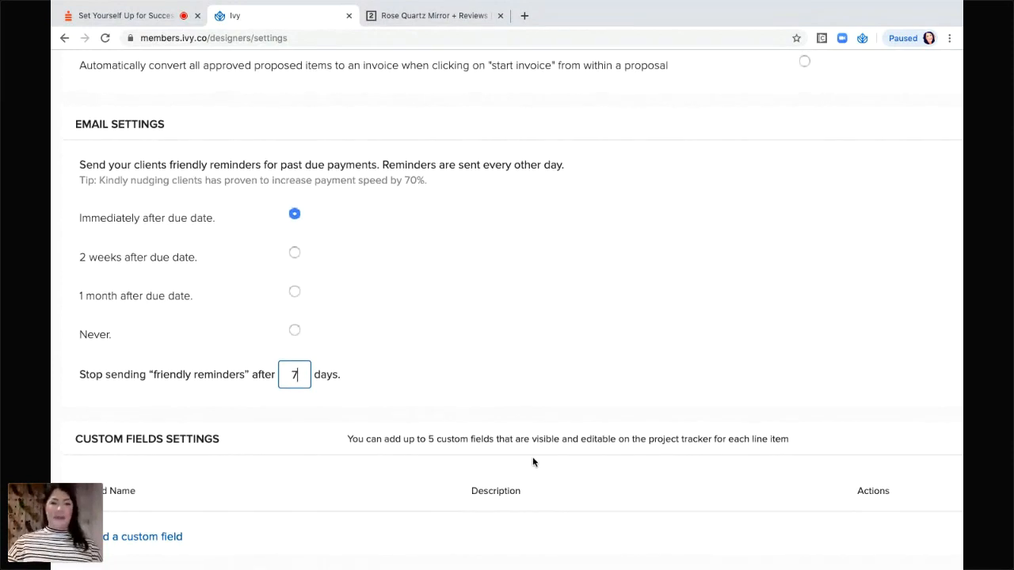
Show the Addresses tab with the Timely Design Co. and receiving warehouse addresses.
{"action": "scroll", "coordinate": [533, 458], "scroll_direction": "up", "scroll_amount": 1}
{"action": "scroll", "coordinate": [534, 462], "scroll_direction": "up", "scroll_amount": 5}
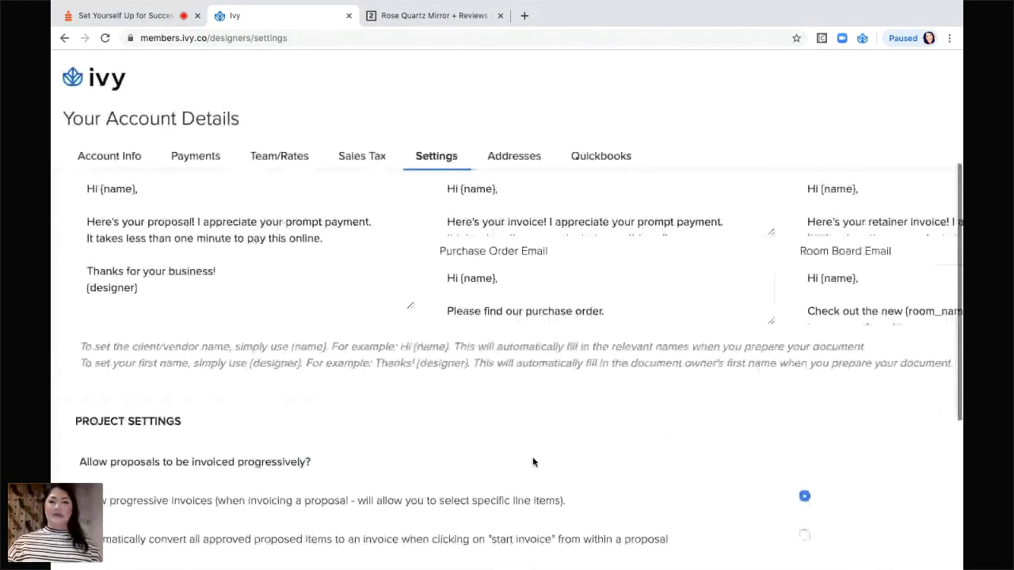
{"action": "scroll", "coordinate": [533, 462], "scroll_direction": "up", "scroll_amount": 3}
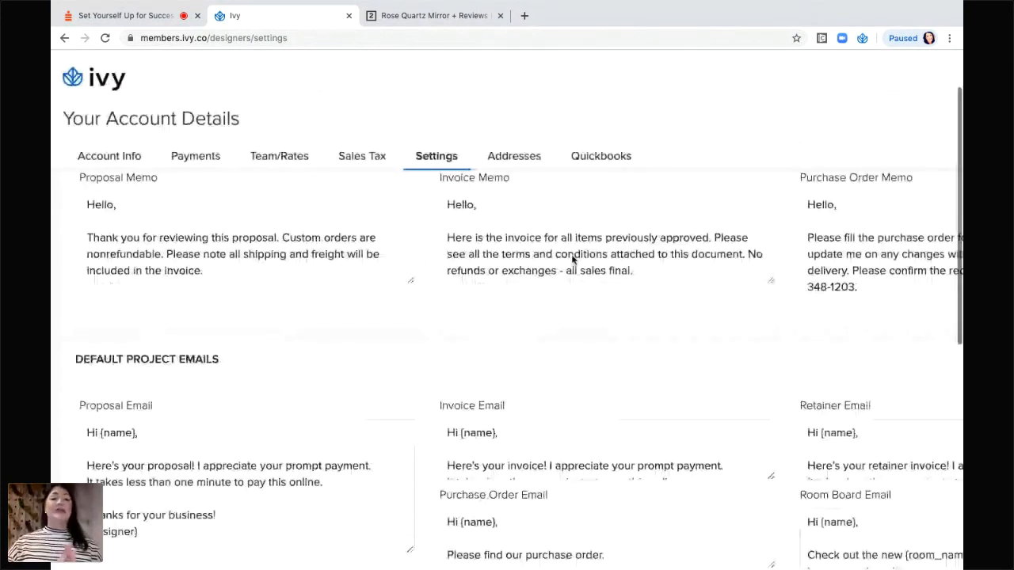
{"action": "left_click", "coordinate": [508, 159]}
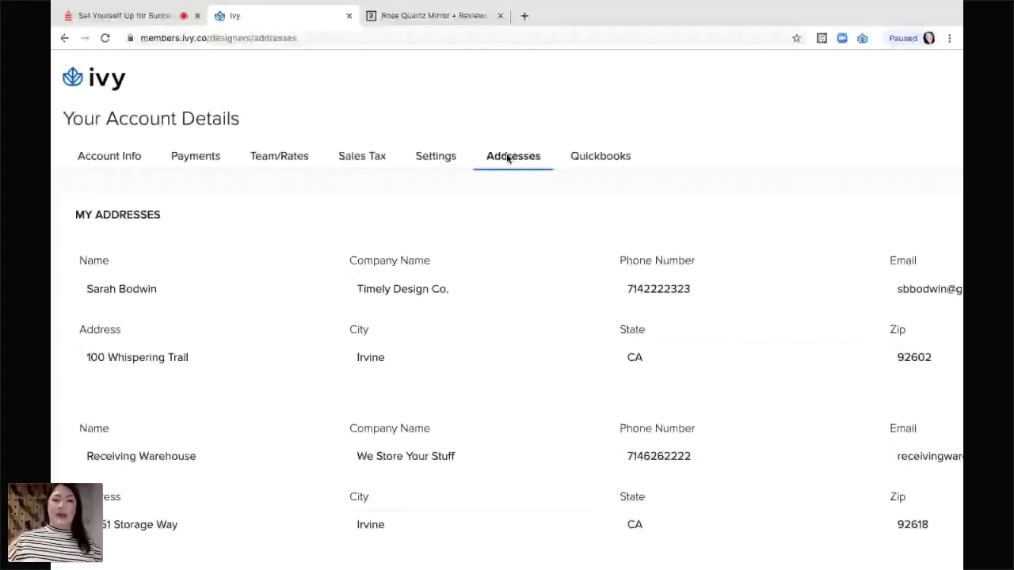
{"action": "scroll", "coordinate": [453, 264], "scroll_direction": "down", "scroll_amount": 3}
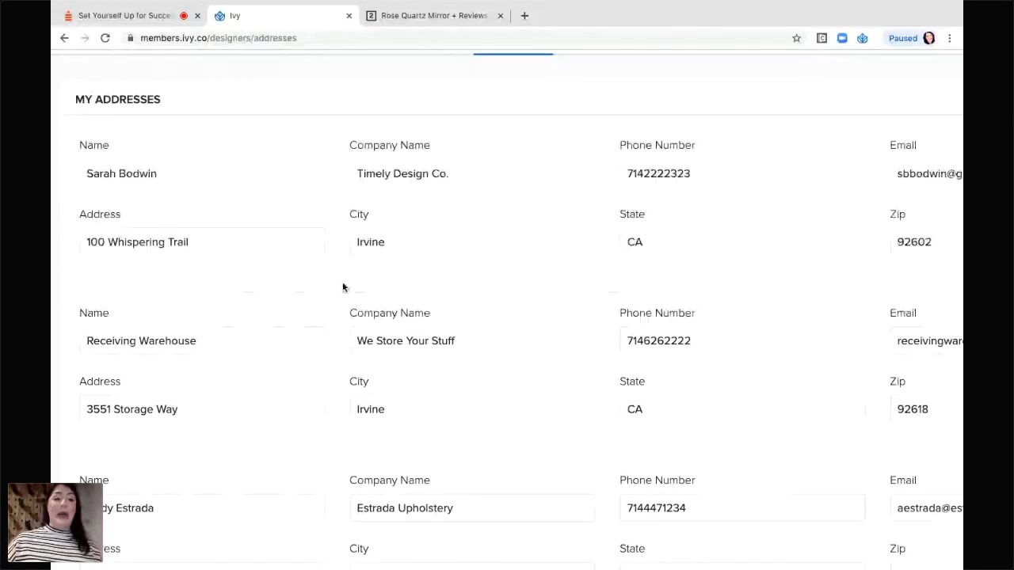
{"action": "scroll", "coordinate": [290, 304], "scroll_direction": "down", "scroll_amount": 1}
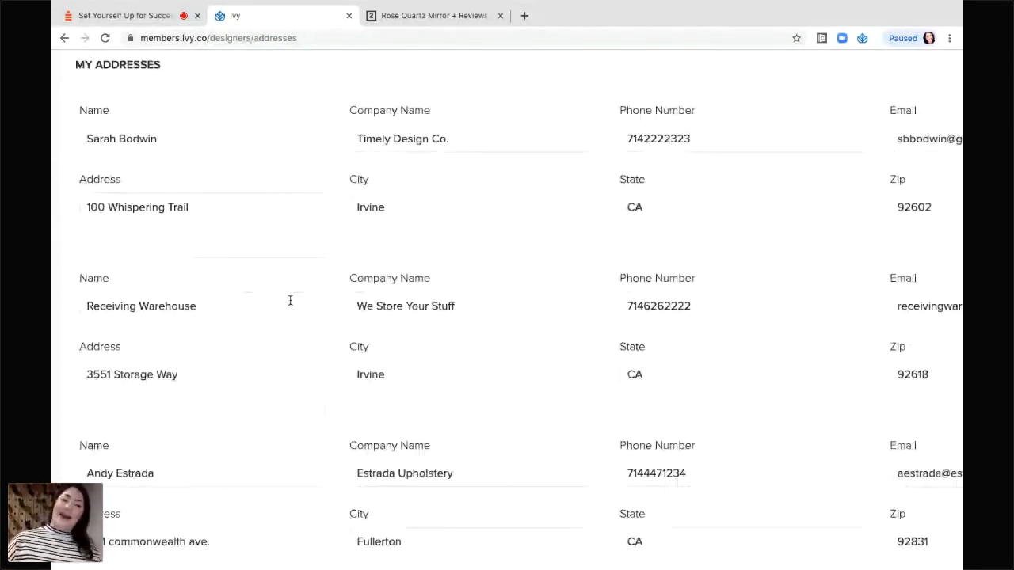
{"action": "scroll", "coordinate": [396, 352], "scroll_direction": "down", "scroll_amount": 1}
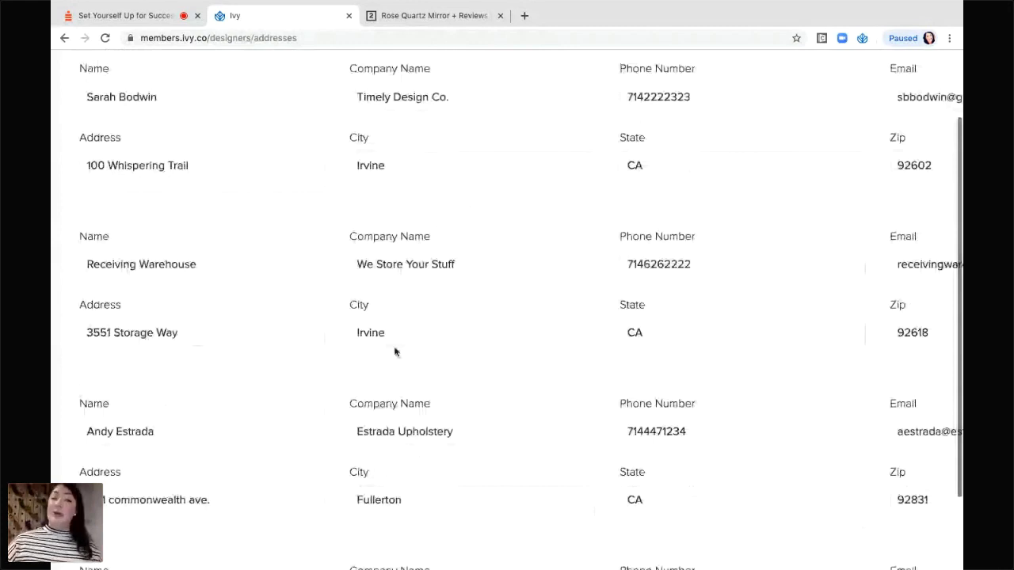
{"action": "scroll", "coordinate": [323, 279], "scroll_direction": "down", "scroll_amount": 5}
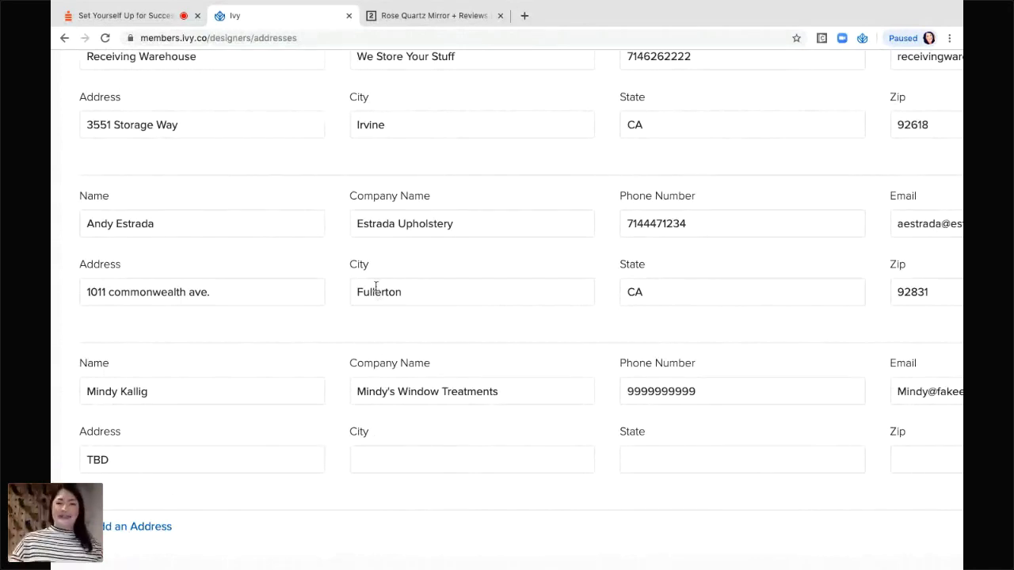
{"action": "scroll", "coordinate": [375, 287], "scroll_direction": "up", "scroll_amount": 4}
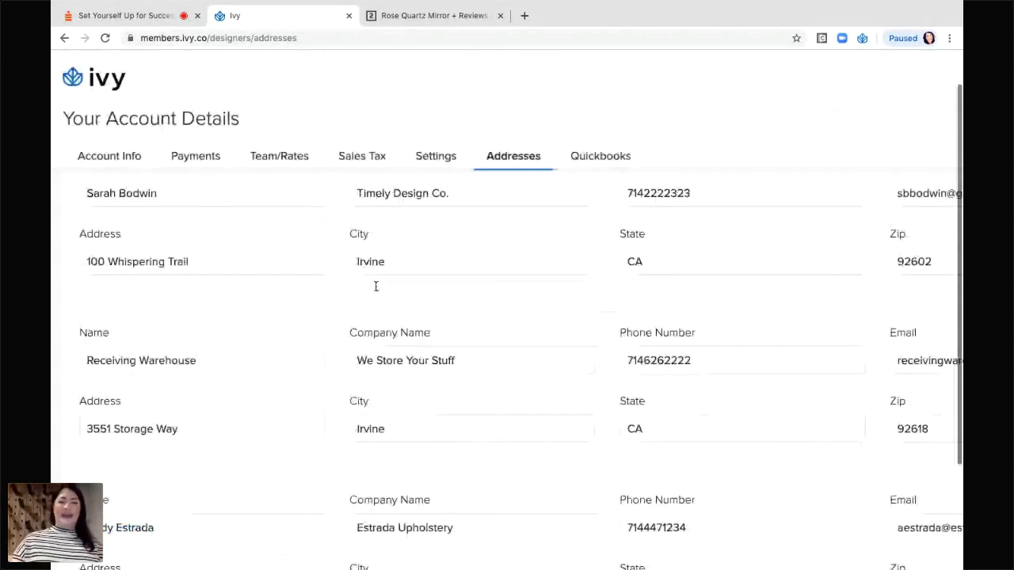
{"action": "scroll", "coordinate": [476, 228], "scroll_direction": "up", "scroll_amount": 1}
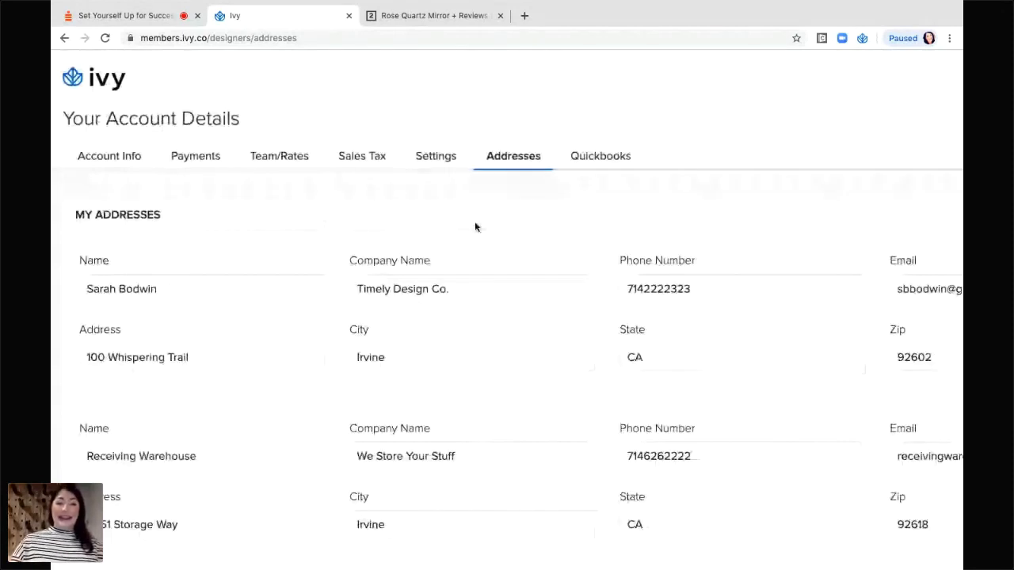
{"action": "scroll", "coordinate": [475, 228], "scroll_direction": "down", "scroll_amount": 3}
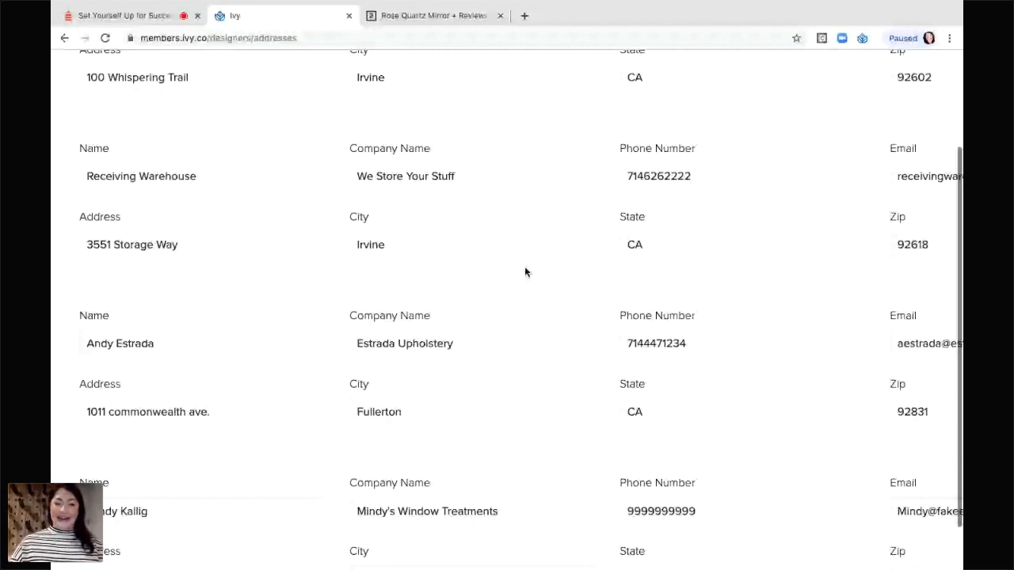
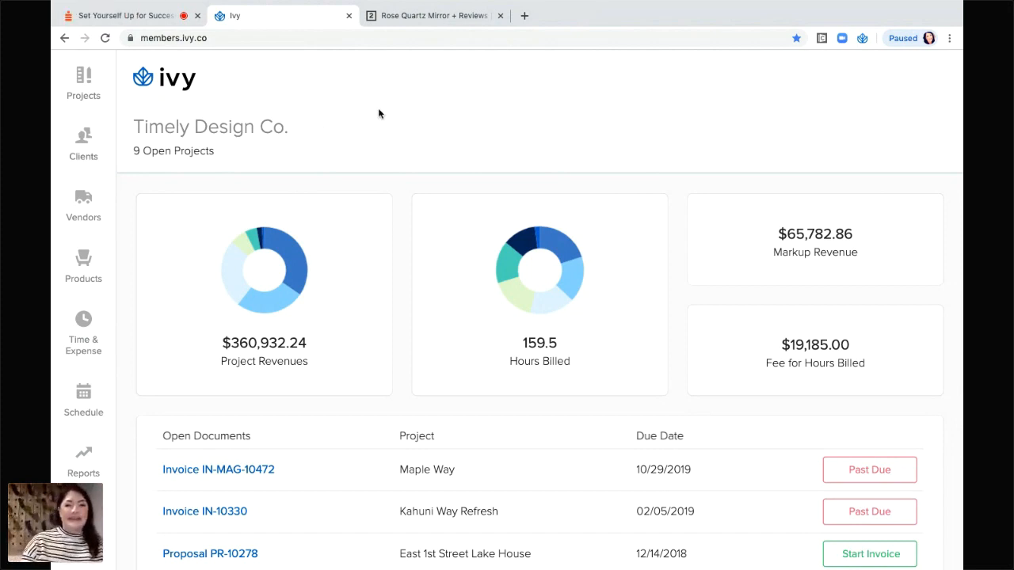
Zoom the page out and open the Vendors list to scroll through the vendor companies.
{"action": "key", "text": "ctrl+minus"}
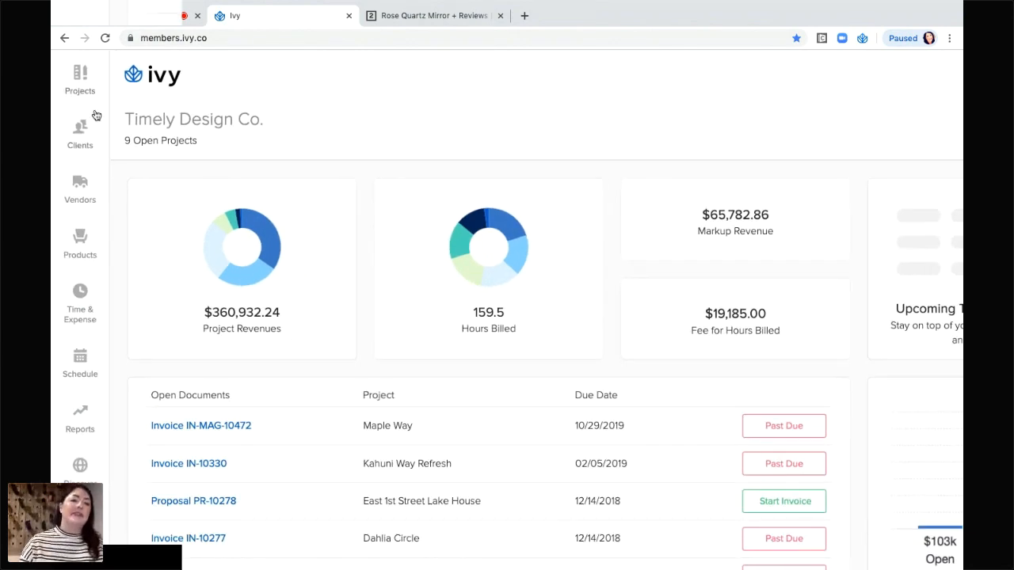
{"action": "left_click", "coordinate": [79, 195]}
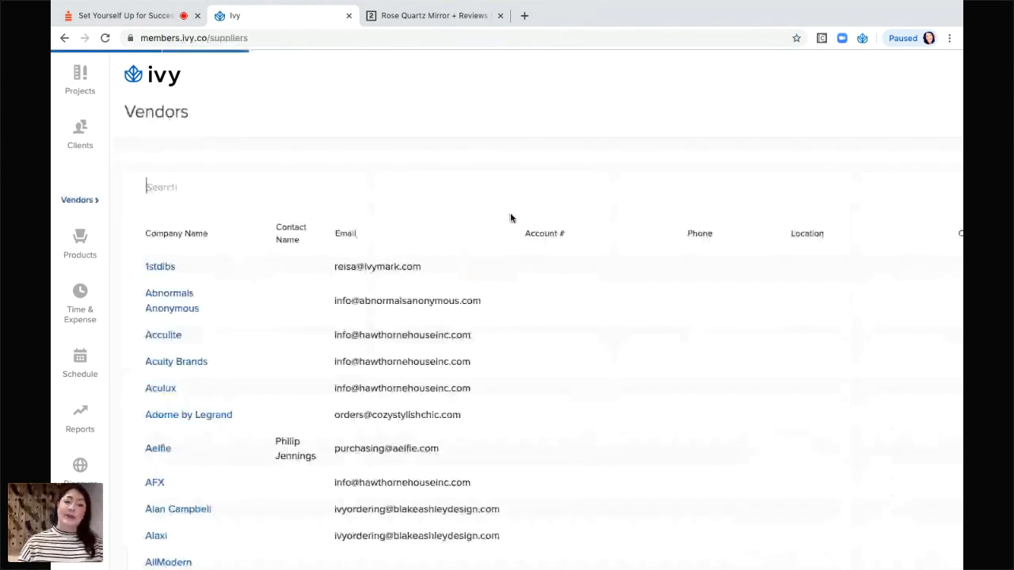
{"action": "scroll", "coordinate": [490, 306], "scroll_direction": "down", "scroll_amount": 1}
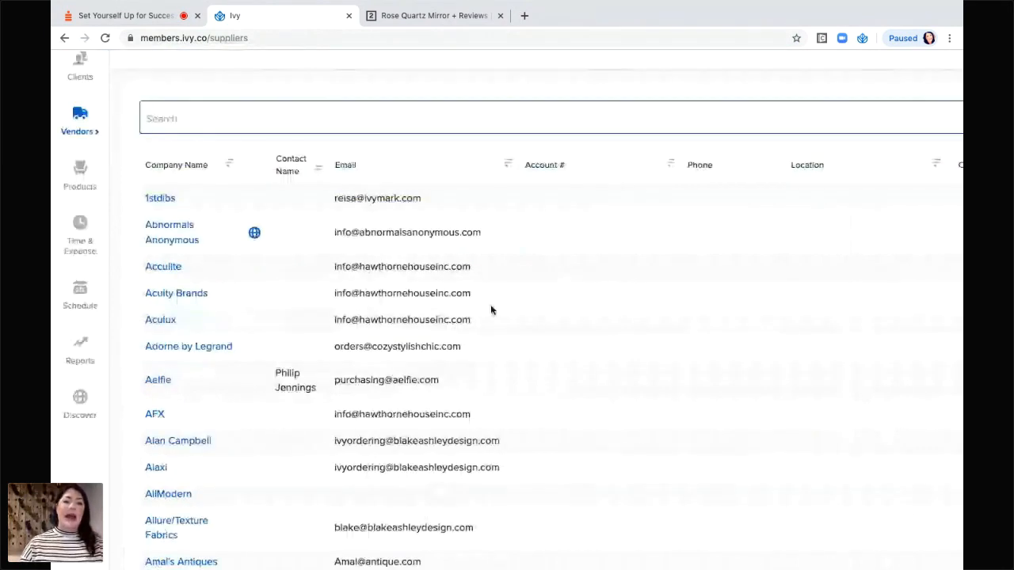
{"action": "scroll", "coordinate": [490, 306], "scroll_direction": "down", "scroll_amount": 10}
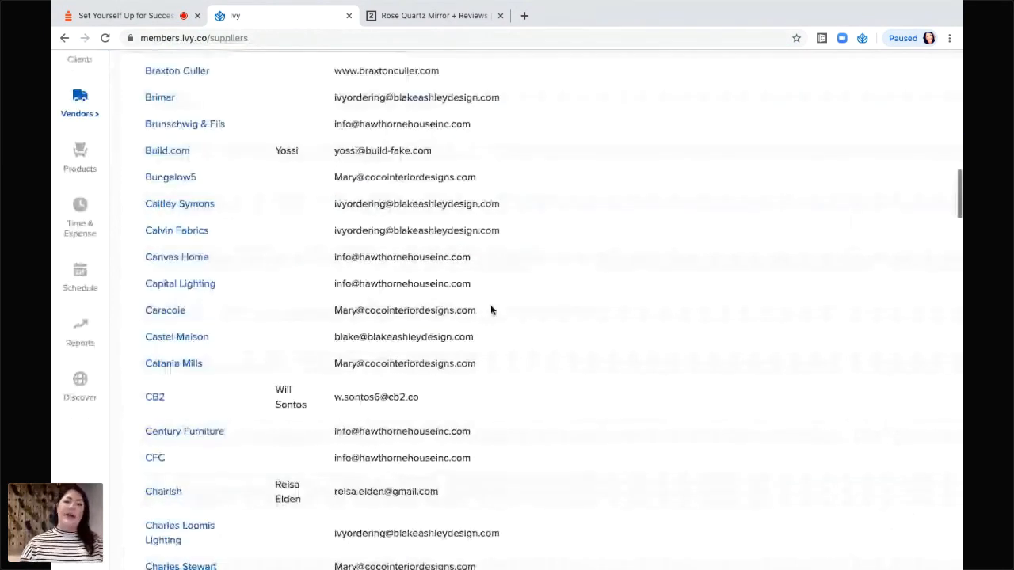
{"action": "scroll", "coordinate": [553, 290], "scroll_direction": "up", "scroll_amount": 11}
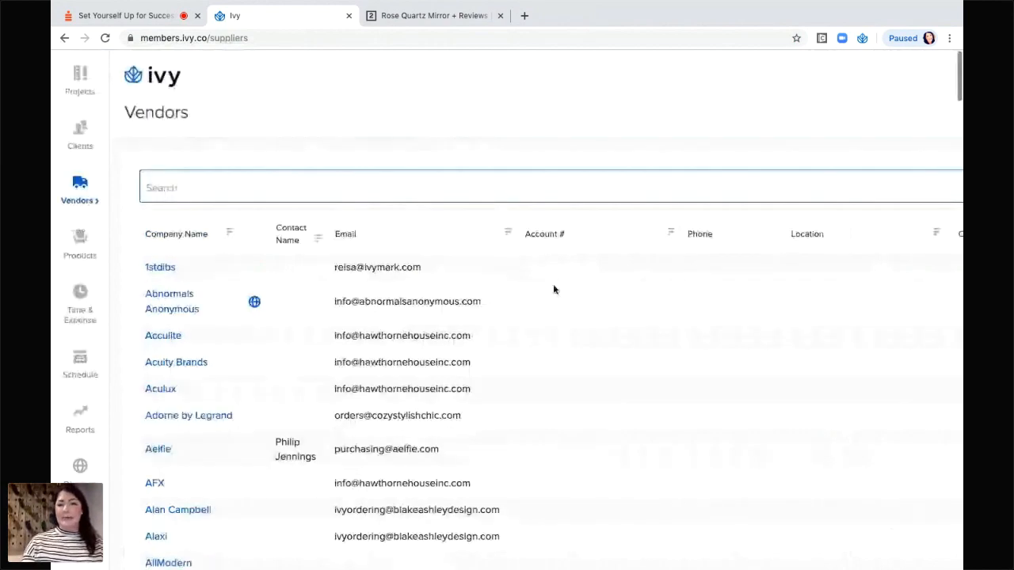
{"action": "scroll", "coordinate": [555, 289], "scroll_direction": "down", "scroll_amount": 2}
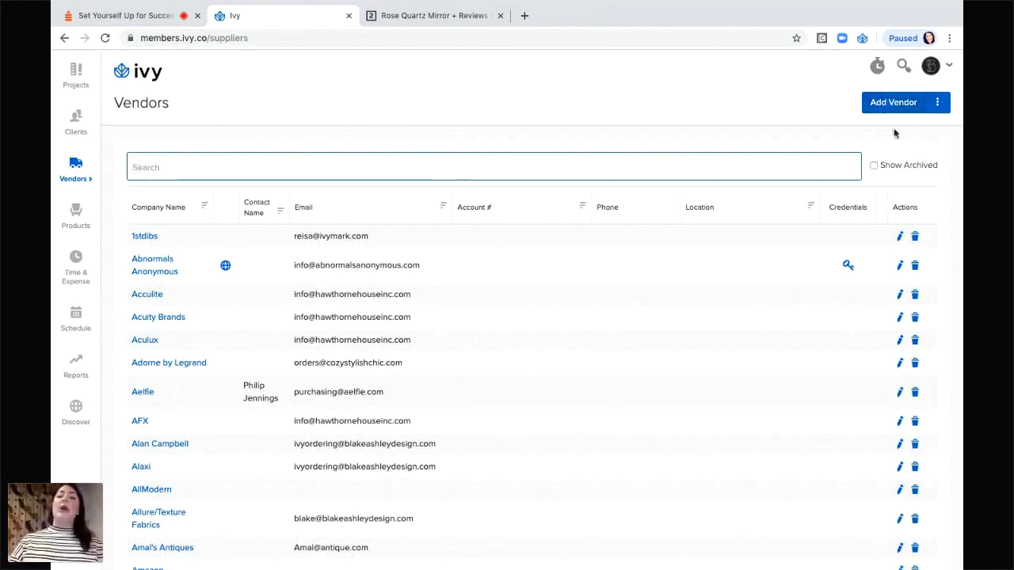
{"action": "left_click", "coordinate": [896, 112]}
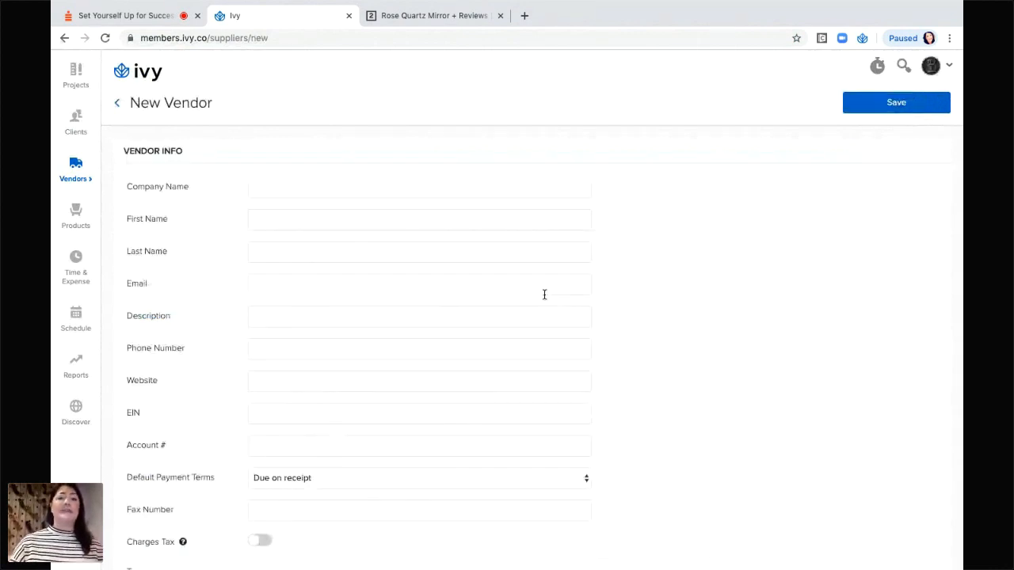
{"action": "left_click", "coordinate": [118, 108]}
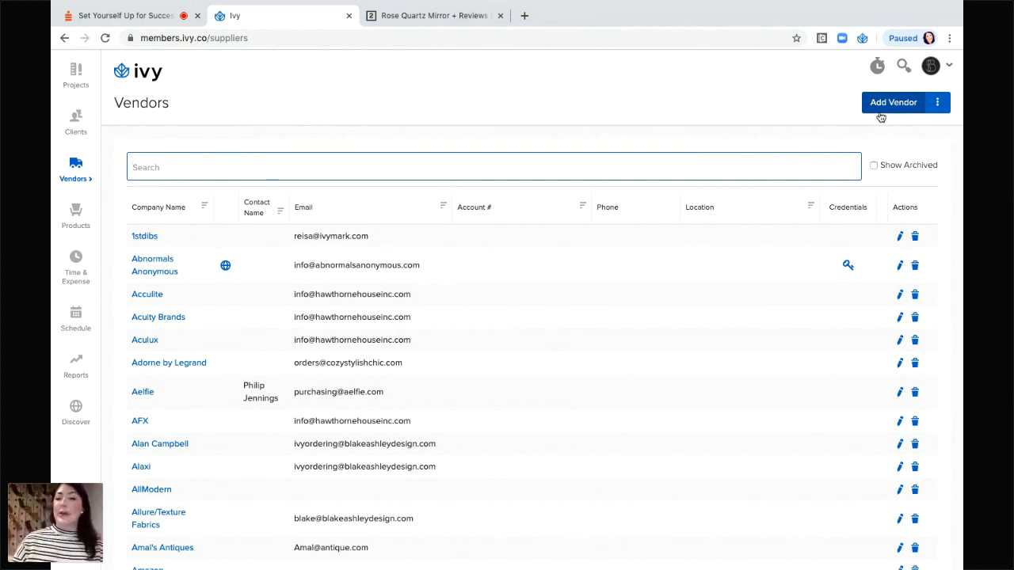
{"action": "left_click", "coordinate": [940, 103]}
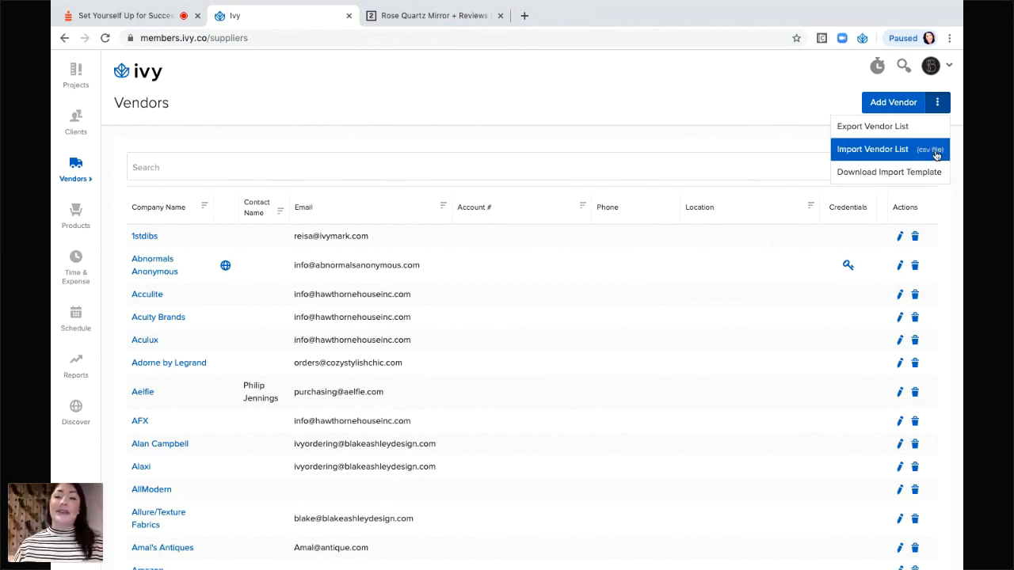
{"action": "left_click", "coordinate": [687, 78]}
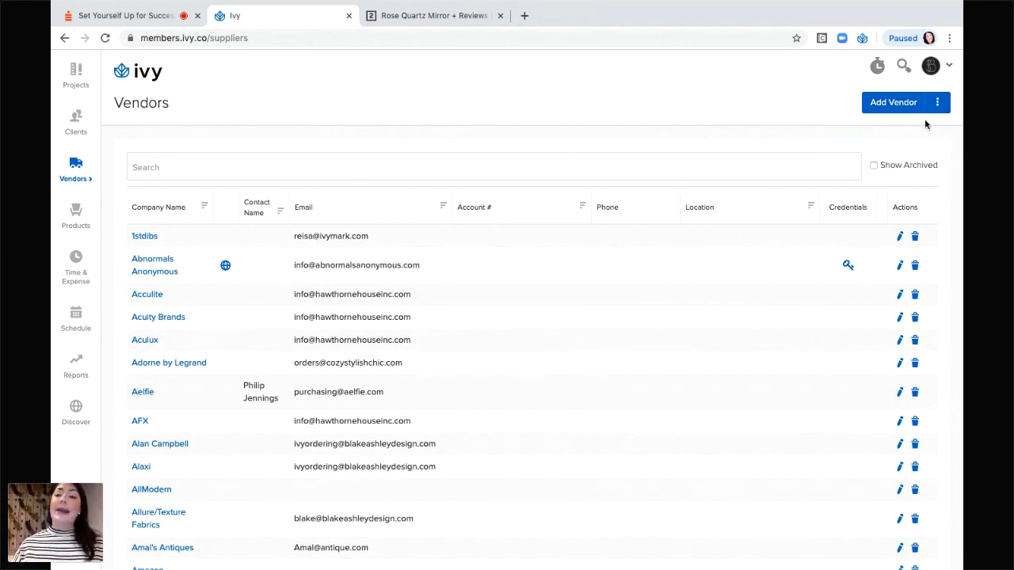
{"action": "left_click", "coordinate": [946, 108]}
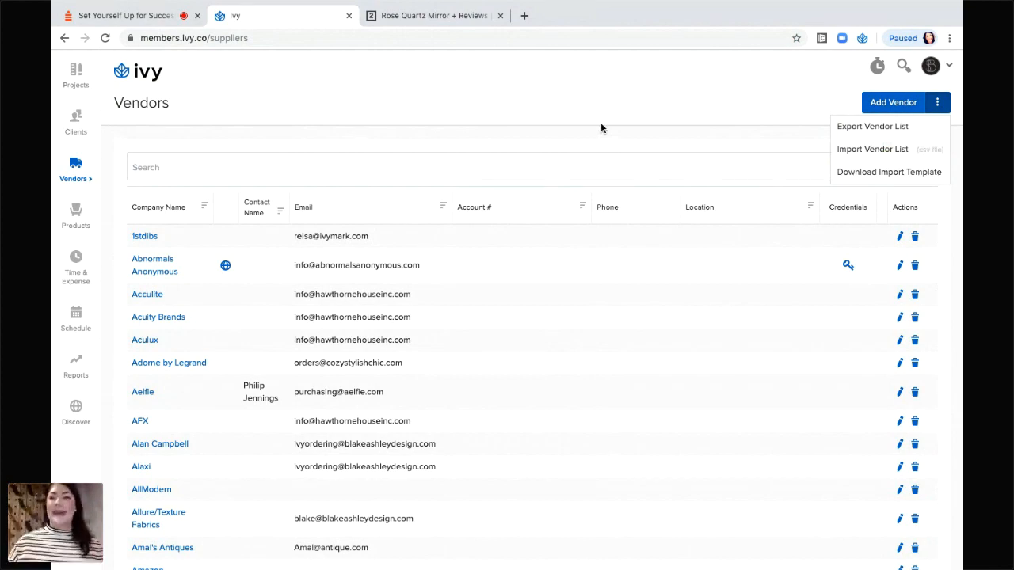
{"action": "left_click", "coordinate": [700, 86]}
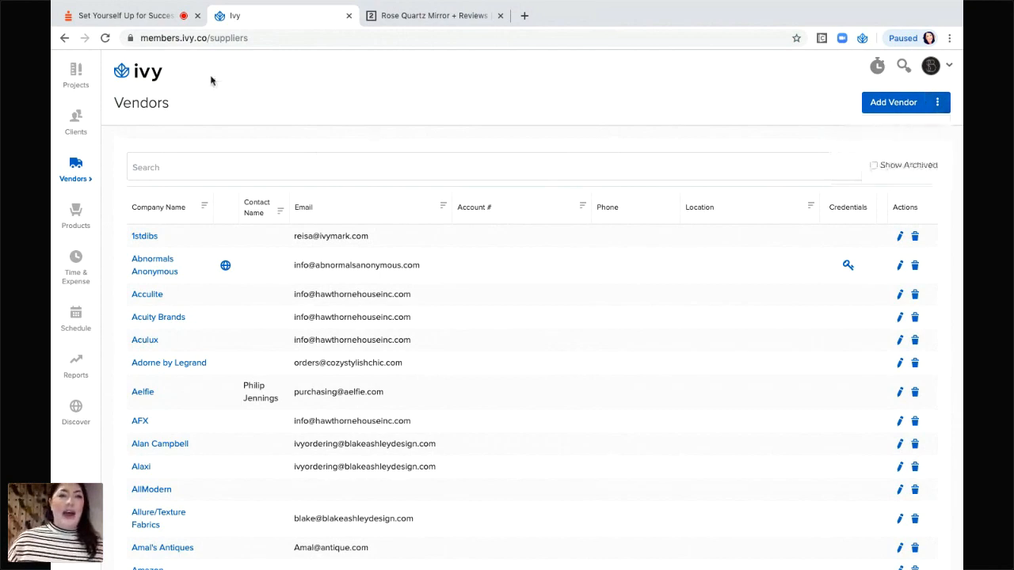
Return to the dashboard and choose Create New Project from the Projects list.
{"action": "left_click", "coordinate": [153, 75]}
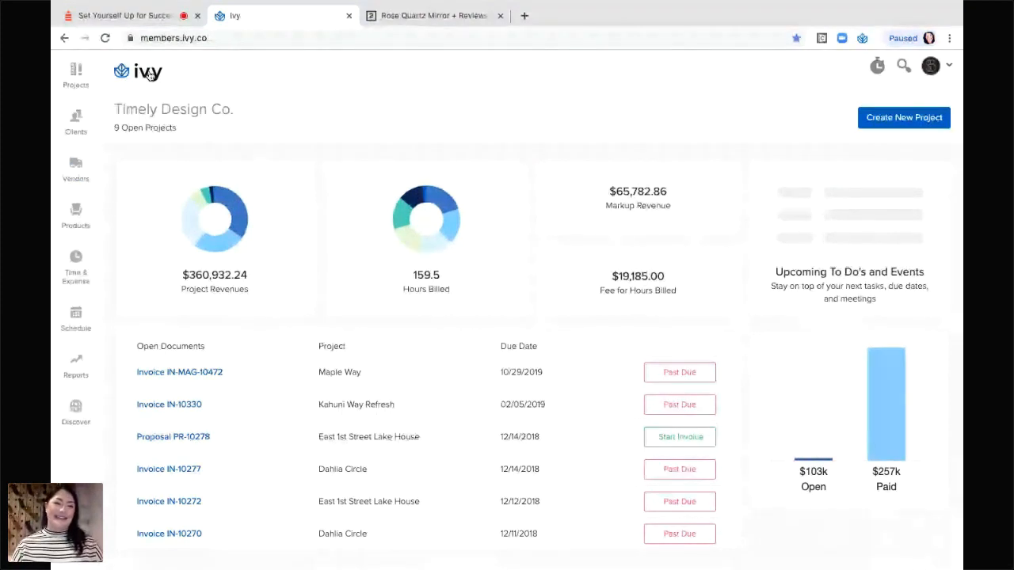
{"action": "left_click", "coordinate": [73, 82]}
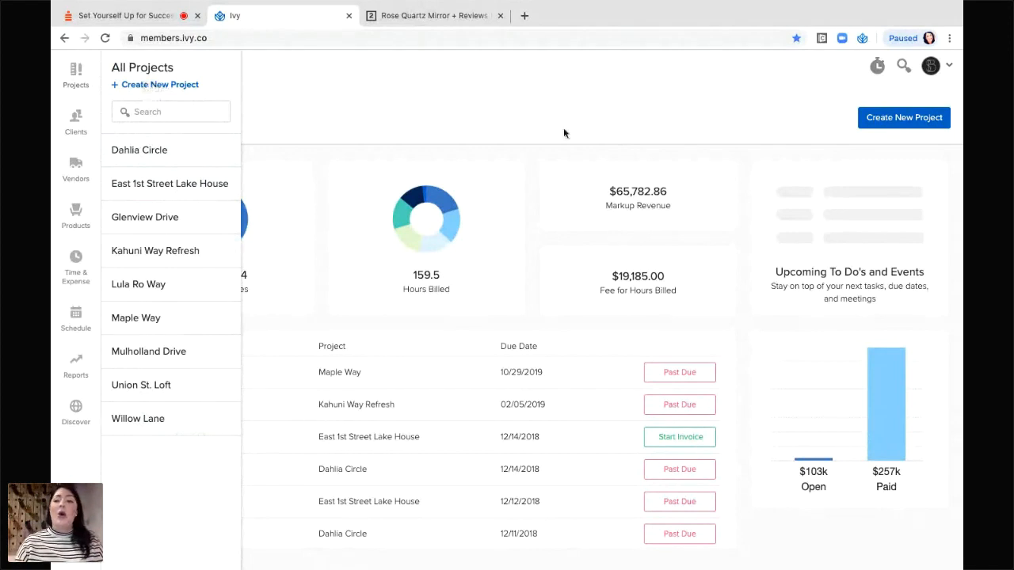
{"action": "left_click", "coordinate": [908, 131]}
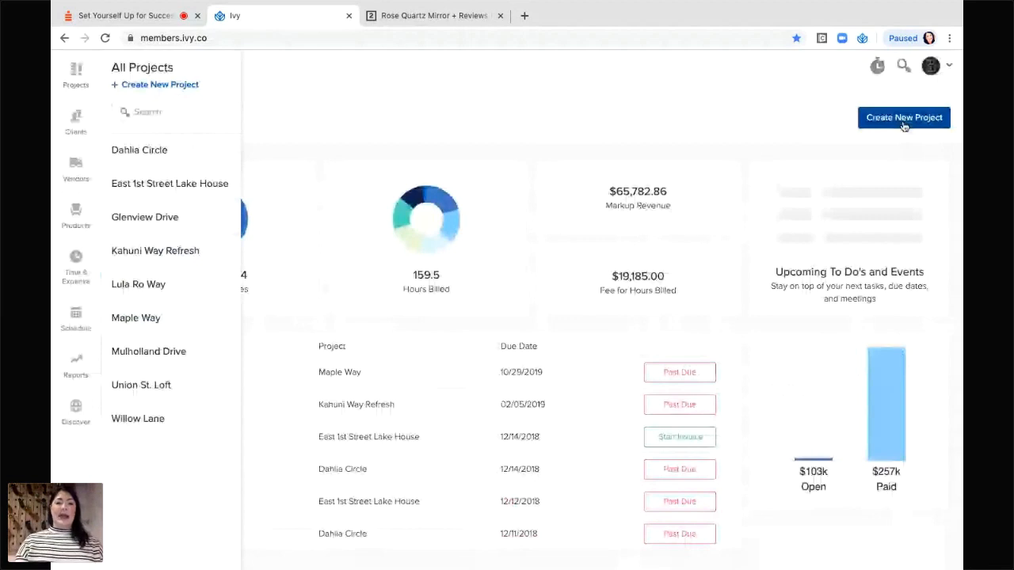
On the blank New Project form, browse the client list and choose Add New Client.
{"action": "left_click", "coordinate": [904, 118]}
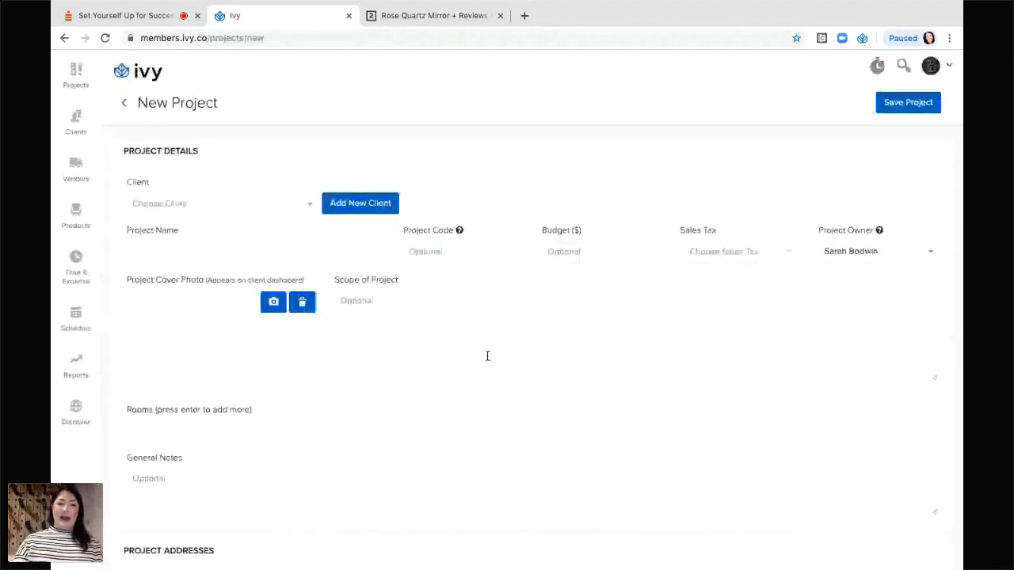
{"action": "scroll", "coordinate": [487, 356], "scroll_direction": "down", "scroll_amount": 1}
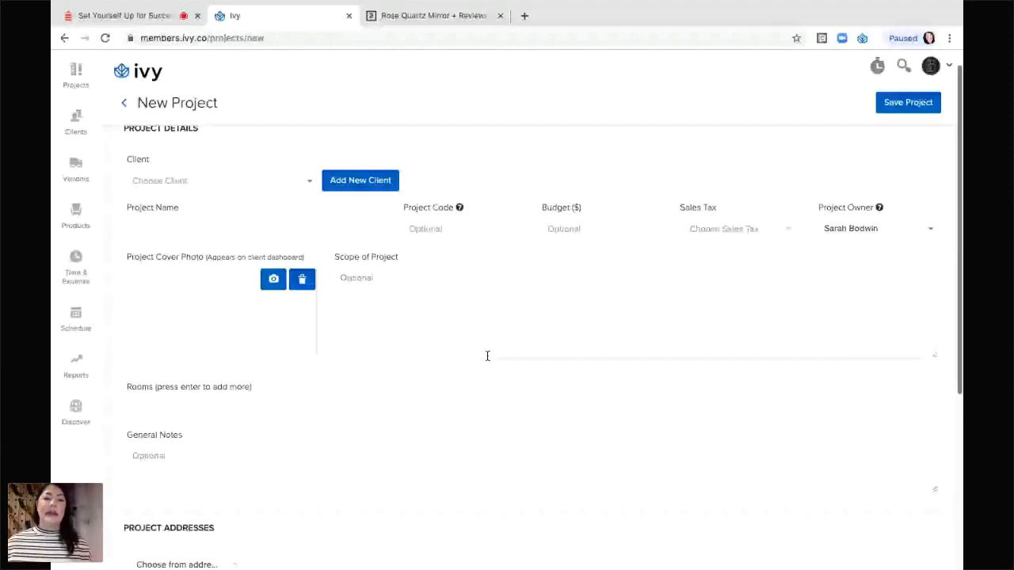
{"action": "scroll", "coordinate": [487, 356], "scroll_direction": "up", "scroll_amount": 1}
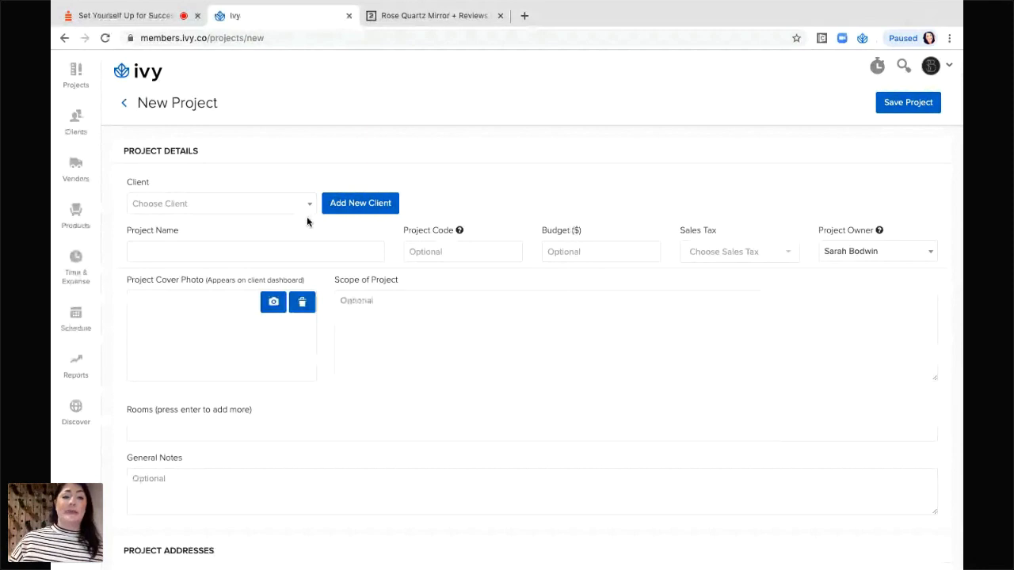
{"action": "left_click", "coordinate": [307, 214]}
{"action": "scroll", "coordinate": [187, 349], "scroll_direction": "down", "scroll_amount": 4}
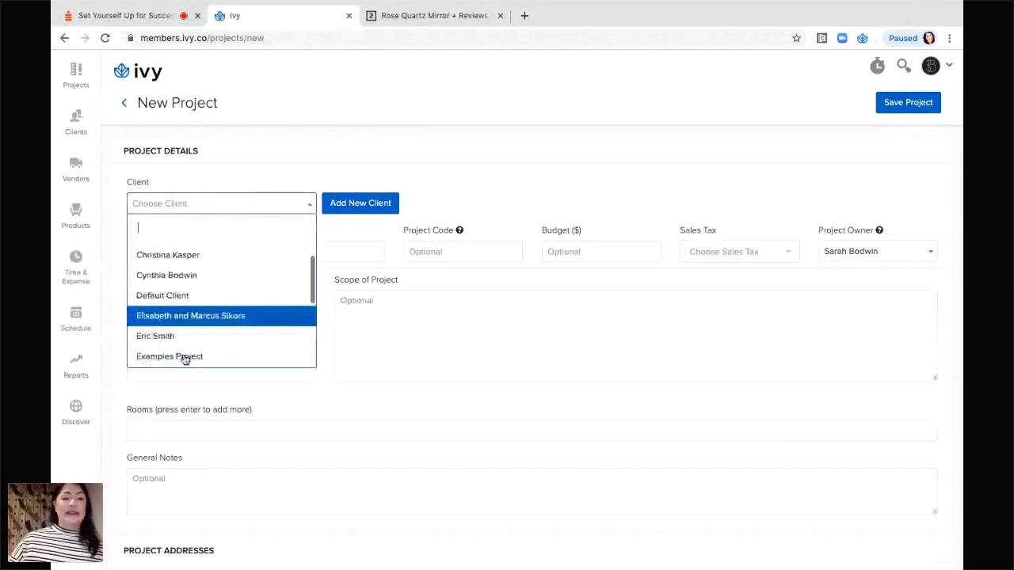
{"action": "scroll", "coordinate": [185, 360], "scroll_direction": "down", "scroll_amount": 2}
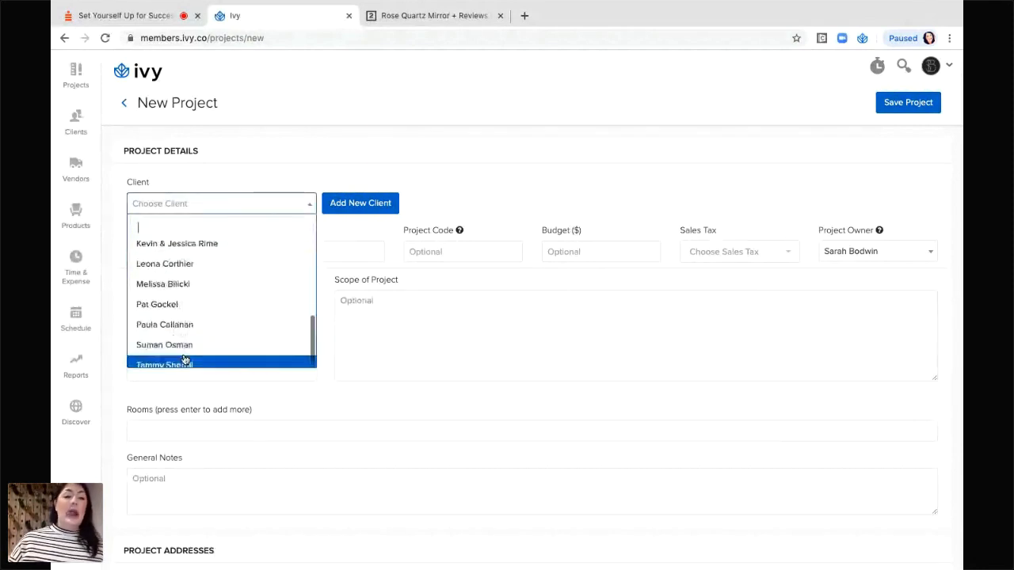
{"action": "left_click", "coordinate": [376, 205]}
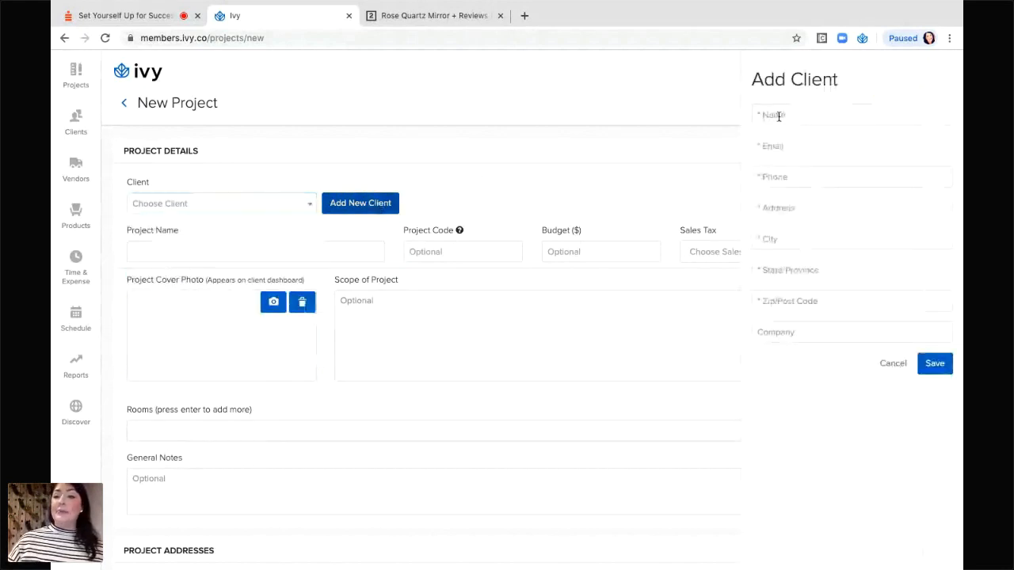
Enter the new client's full name and e-mail address.
{"action": "left_click", "coordinate": [780, 115]}
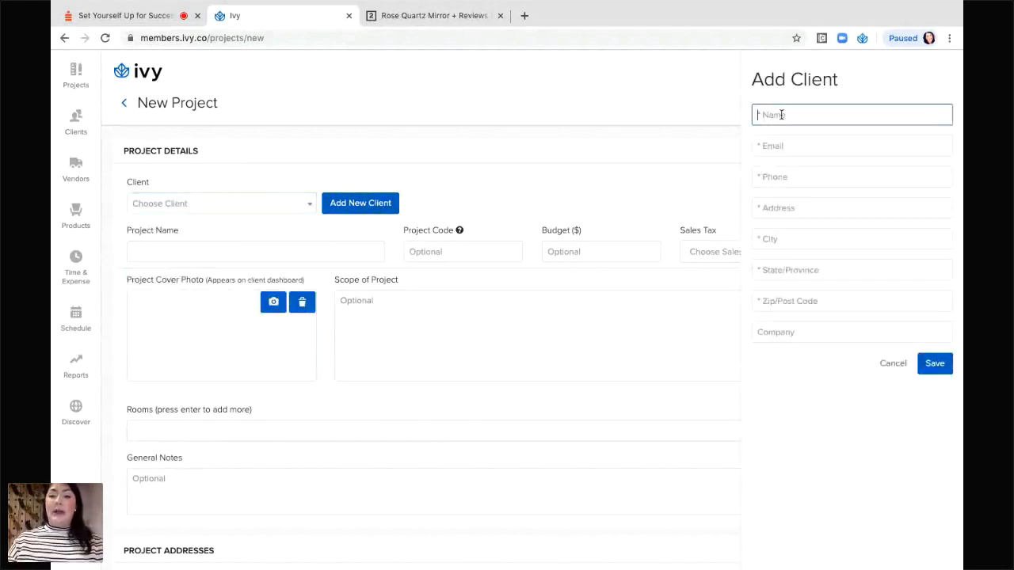
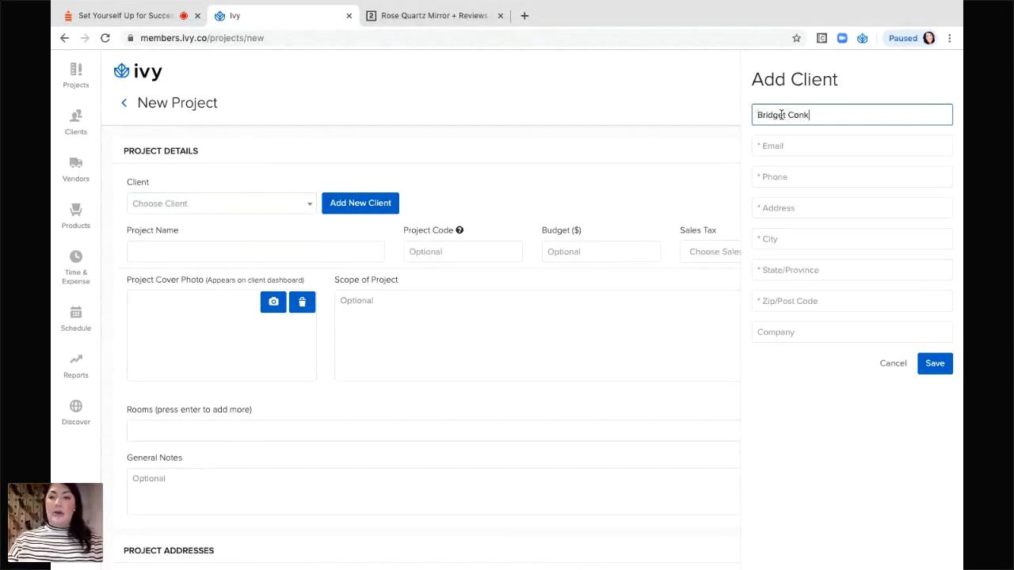
{"action": "key", "text": "Tab"}
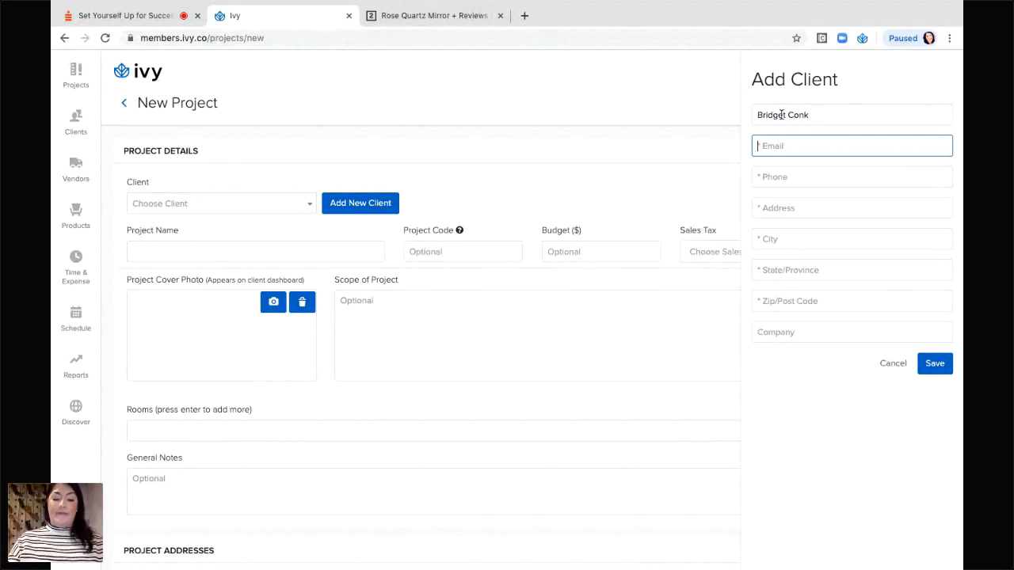
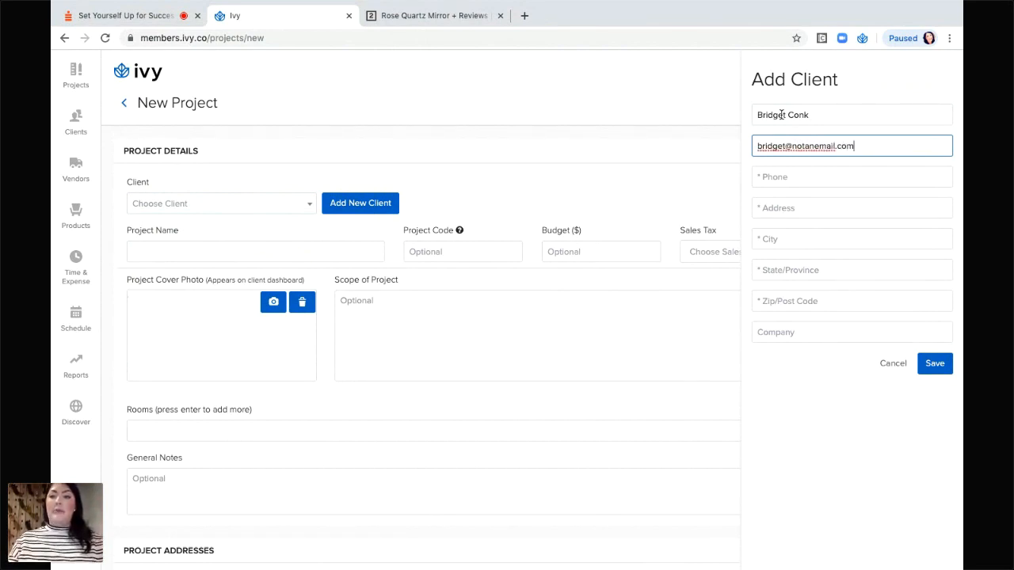
Fill in the client's phone number, street address, city and state.
{"action": "left_click", "coordinate": [768, 176]}
{"action": "type", "text": "714"}
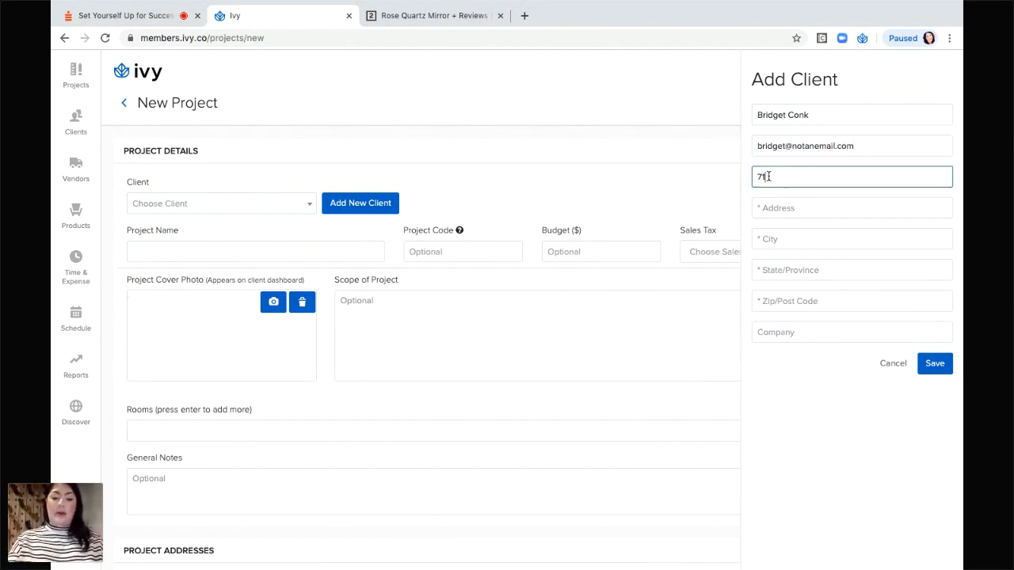
{"action": "type", "text": "3333333"}
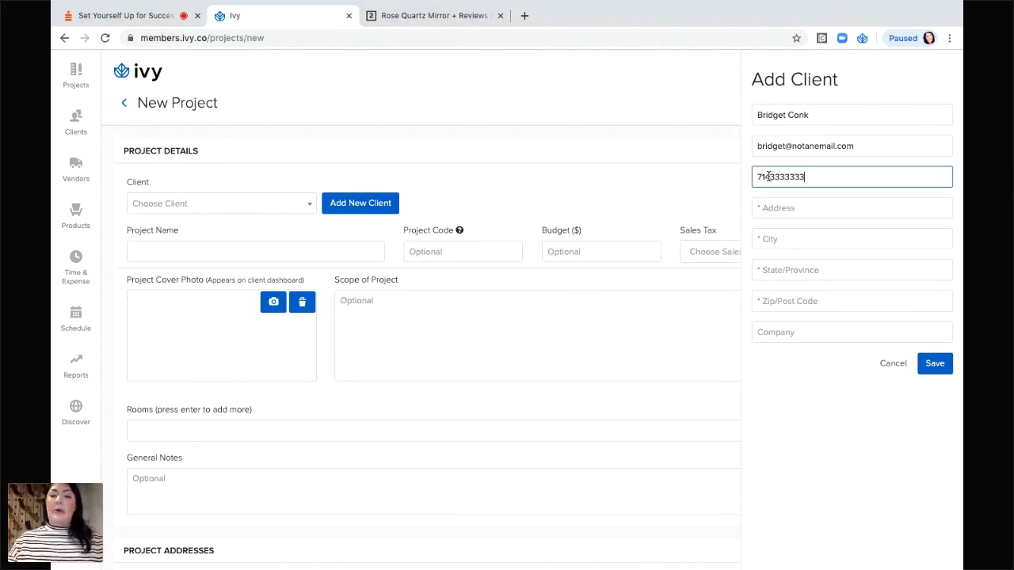
{"action": "left_click", "coordinate": [778, 204]}
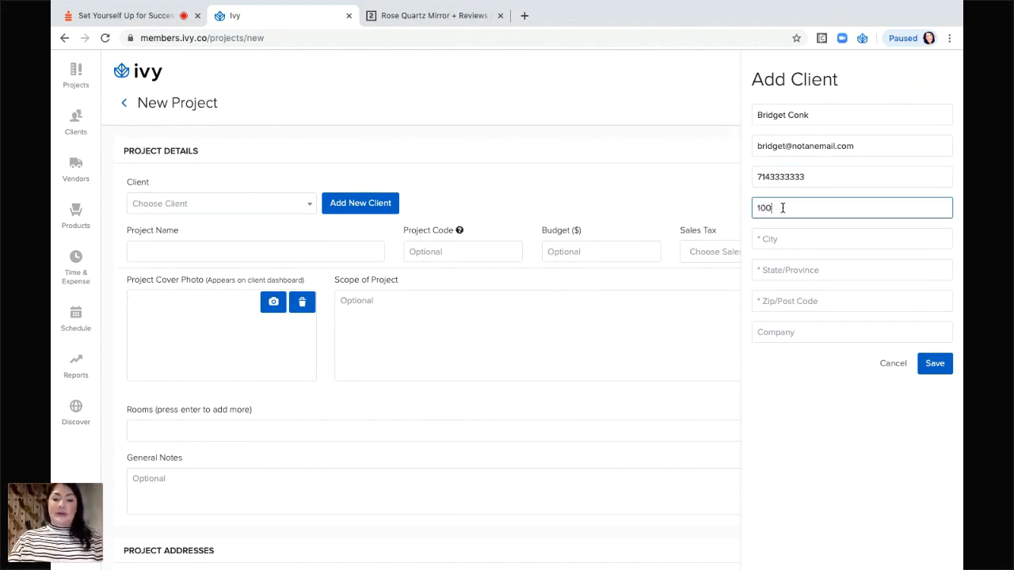
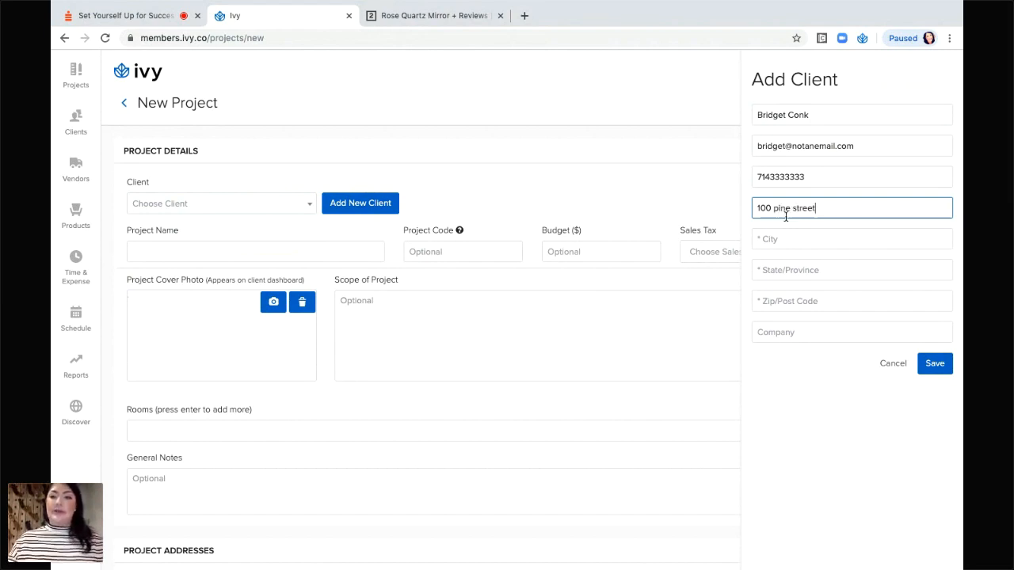
{"action": "left_click", "coordinate": [813, 242]}
{"action": "type", "text": "Long beach"}
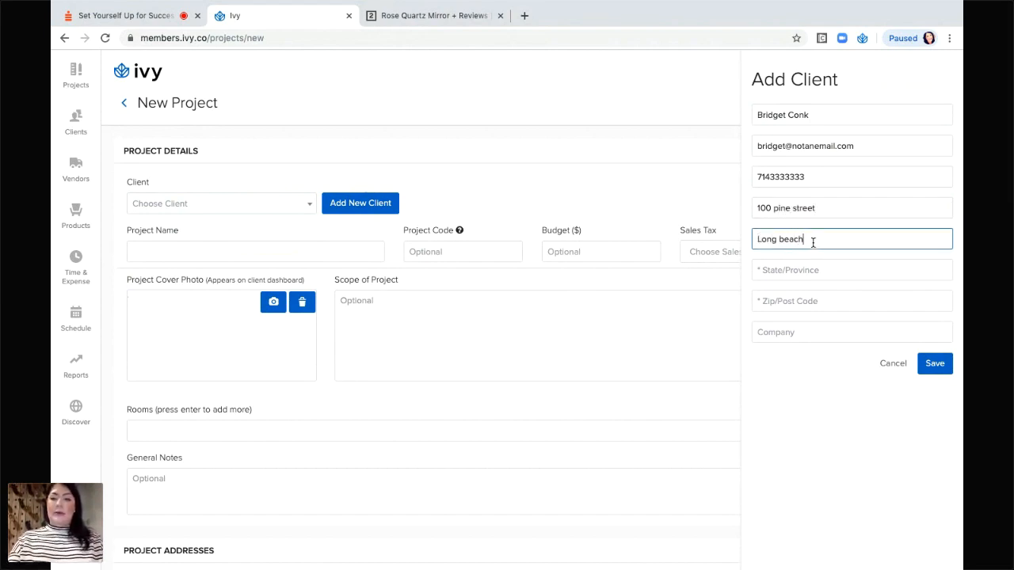
{"action": "key", "text": "Tab"}
{"action": "type", "text": "Ca"}
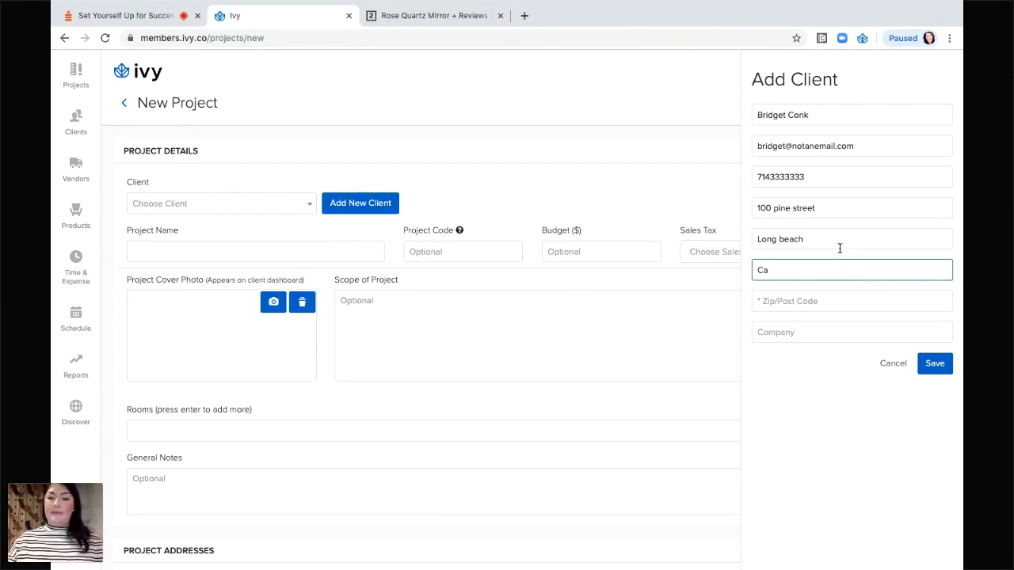
{"action": "key", "text": "Down"}
{"action": "left_click", "coordinate": [683, 325]}
Add the client's zip code, correct the state to uppercase, and save the client.
{"action": "left_click", "coordinate": [786, 304]}
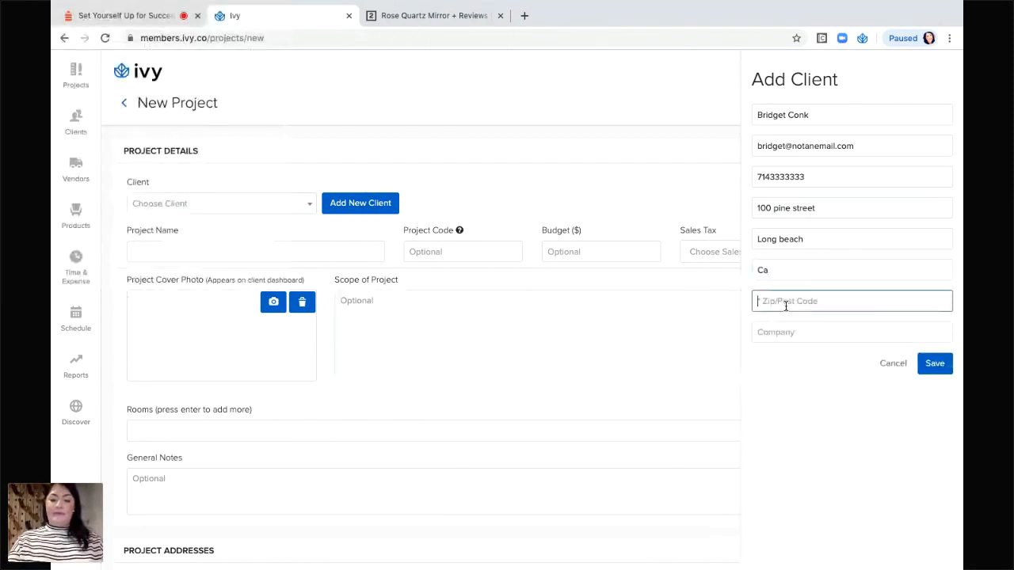
{"action": "type", "text": "92802"}
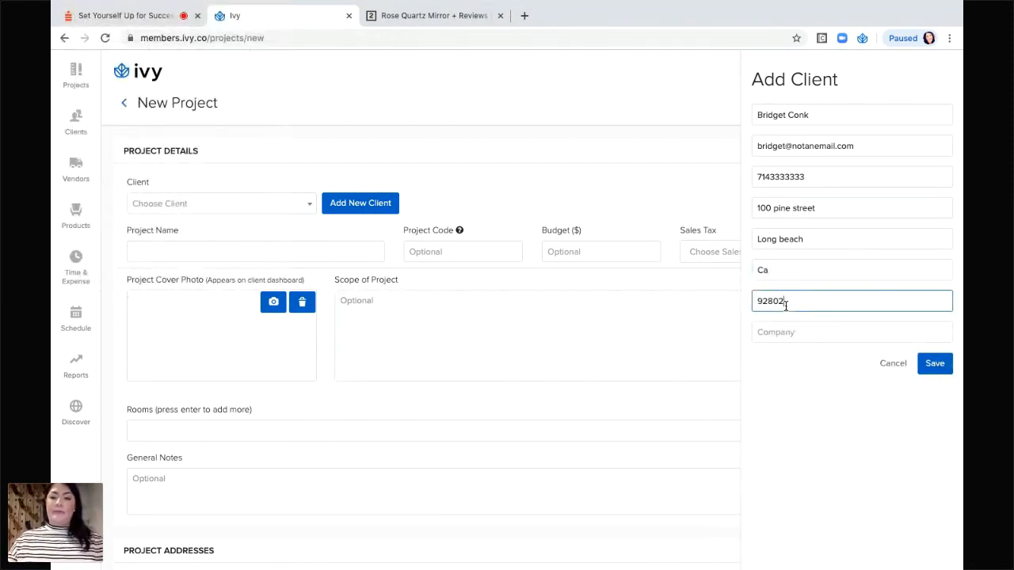
{"action": "left_click", "coordinate": [787, 333]}
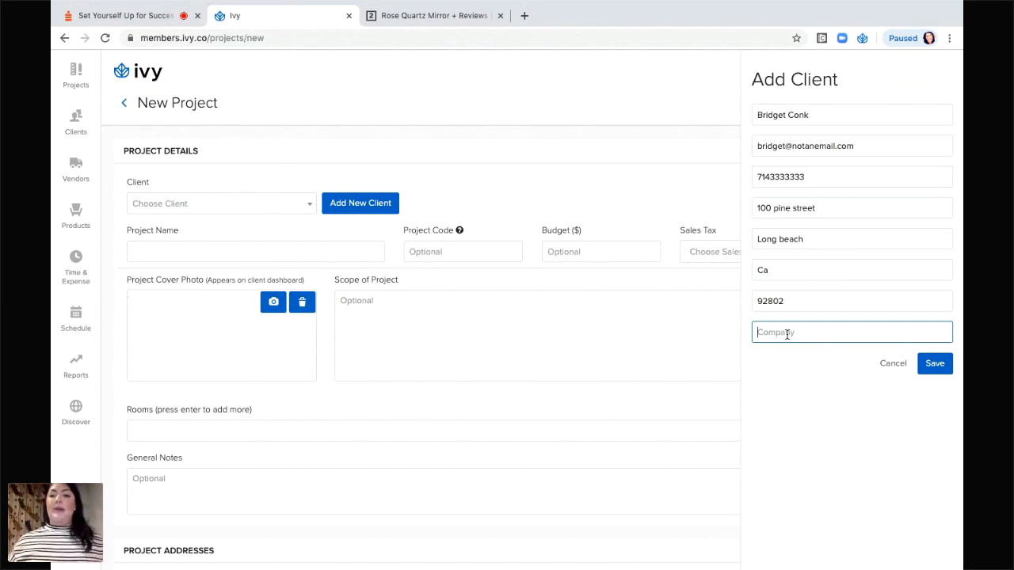
{"action": "left_click", "coordinate": [789, 272]}
{"action": "key", "text": "BackSpace"}
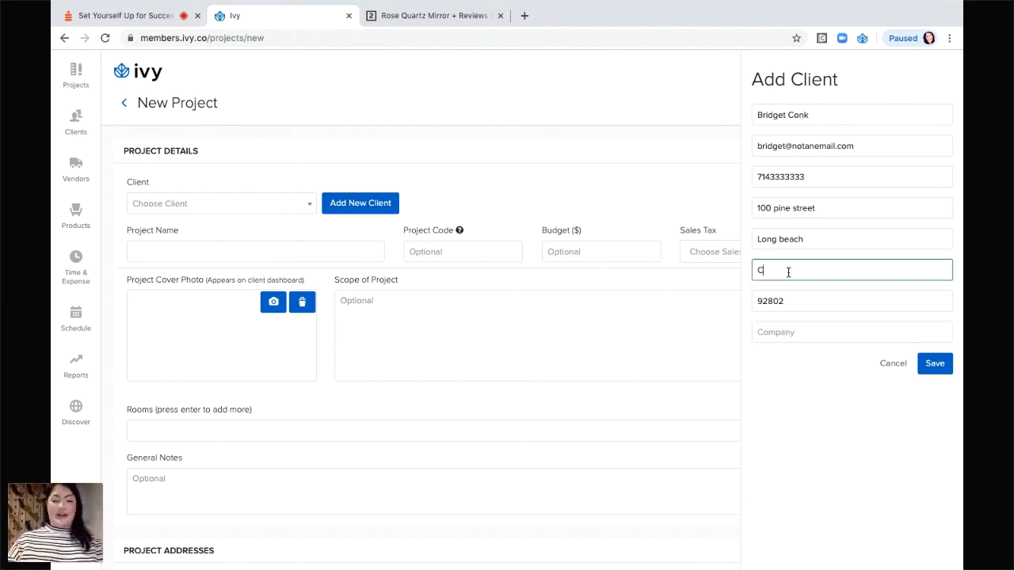
{"action": "type", "text": "A"}
{"action": "left_click", "coordinate": [899, 231]}
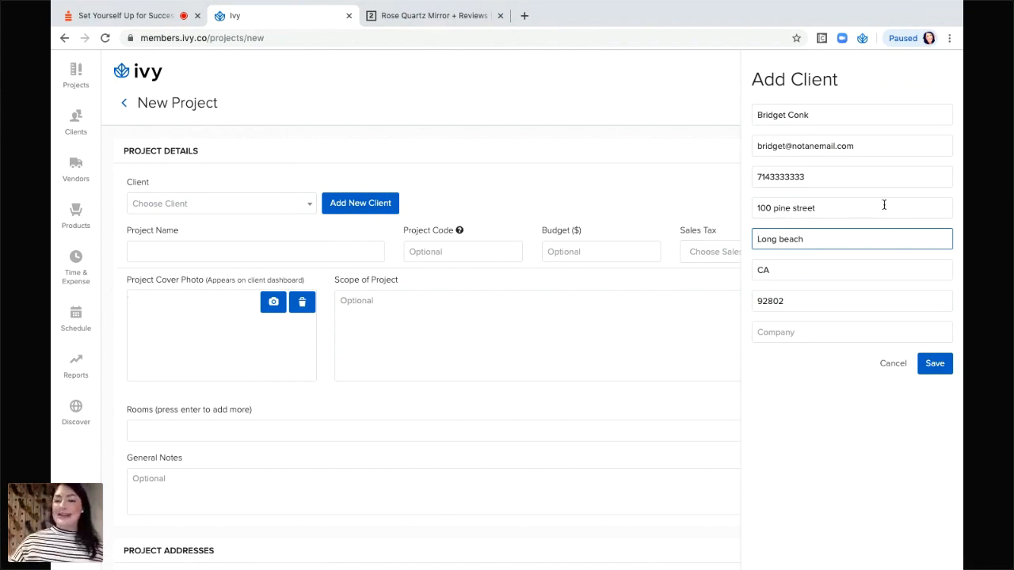
{"action": "left_click", "coordinate": [935, 369]}
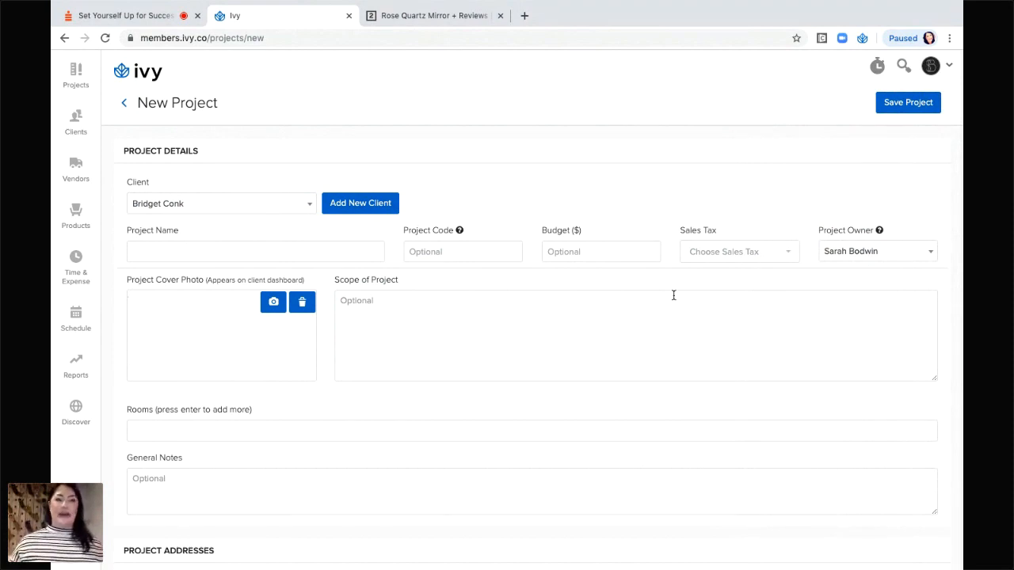
With the new client now assigned, move into the Project Name field.
{"action": "left_click", "coordinate": [225, 252]}
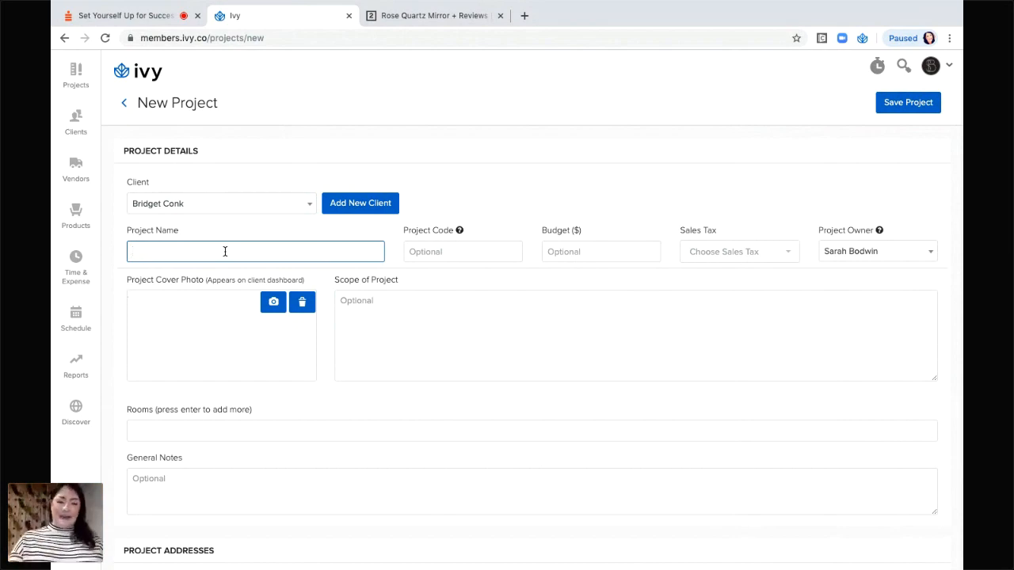
Enter project name Pine Street, project code CON and a budget of 50000.
{"action": "type", "text": "Pine Str"}
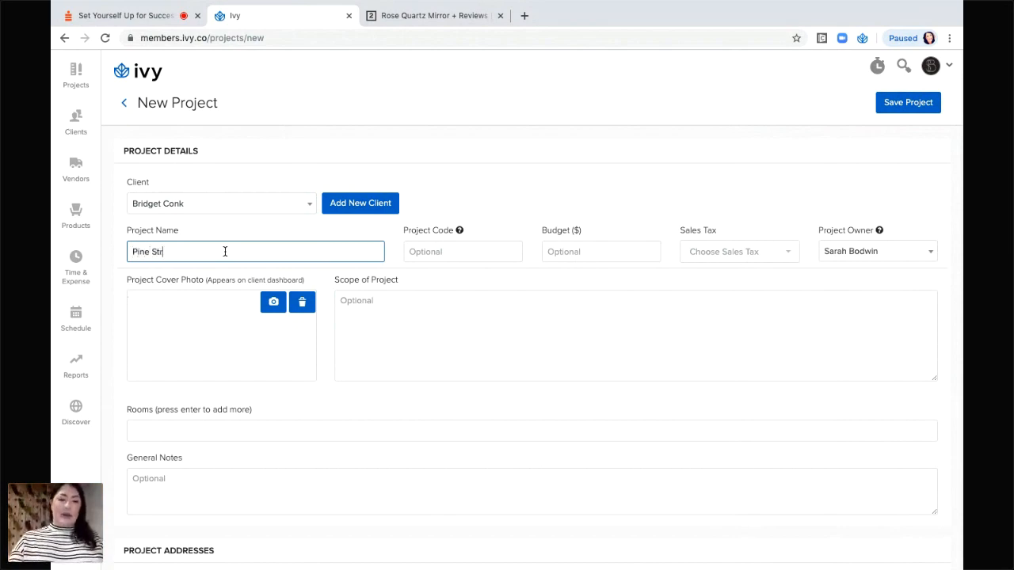
{"action": "type", "text": "eet"}
{"action": "left_click", "coordinate": [460, 251]}
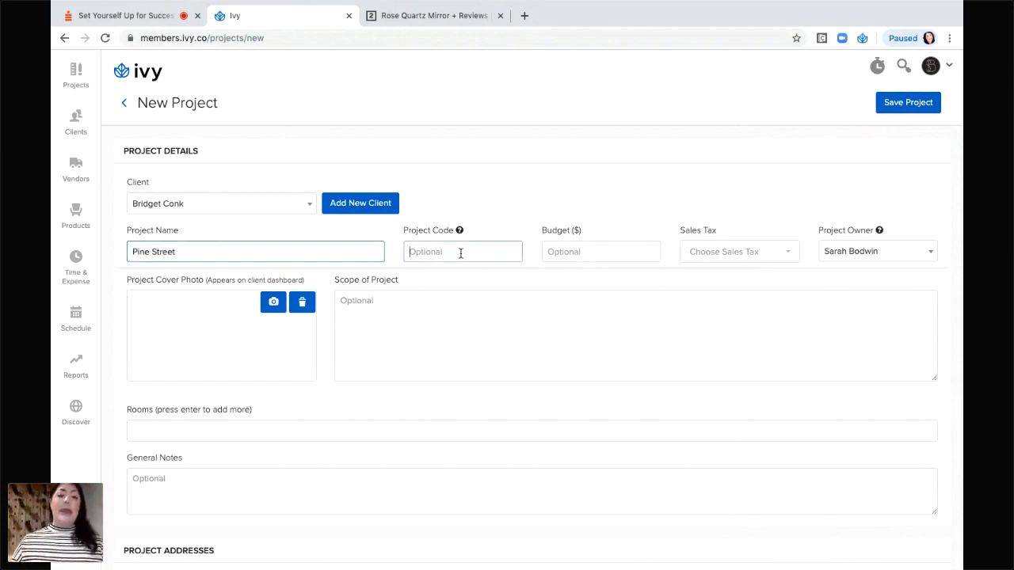
{"action": "mouse_move", "coordinate": [459, 231]}
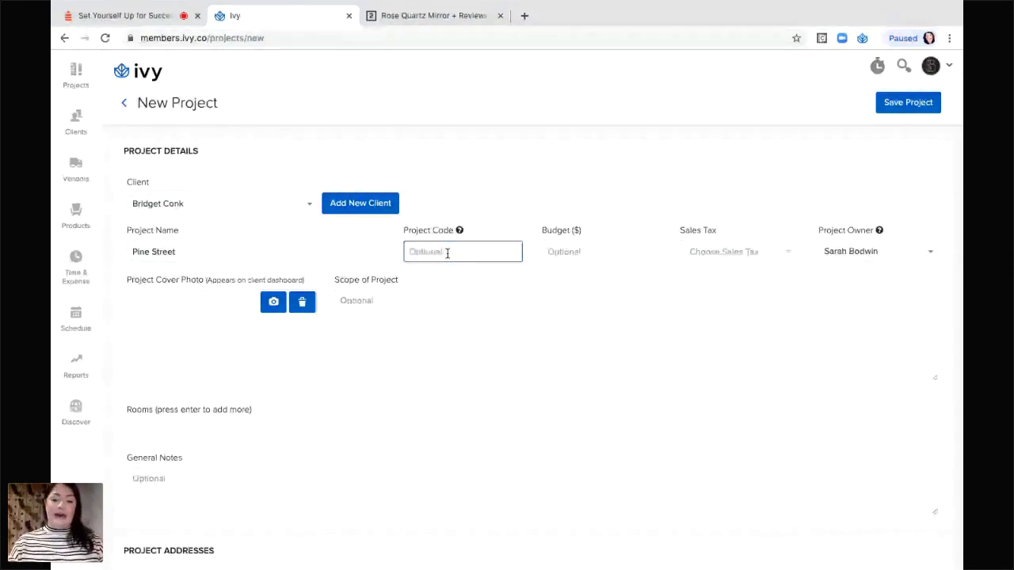
{"action": "type", "text": "CON"}
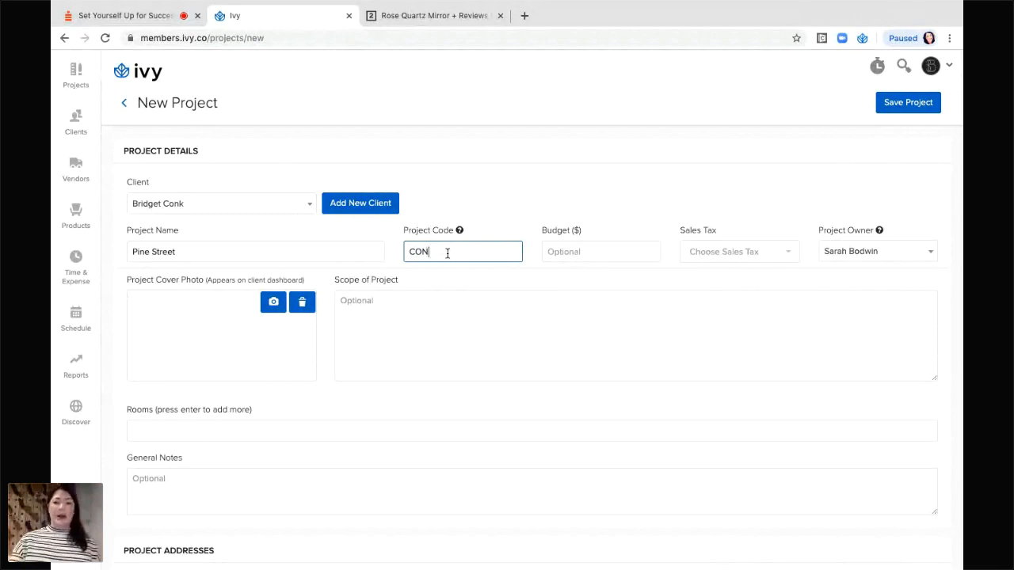
{"action": "left_click", "coordinate": [565, 245]}
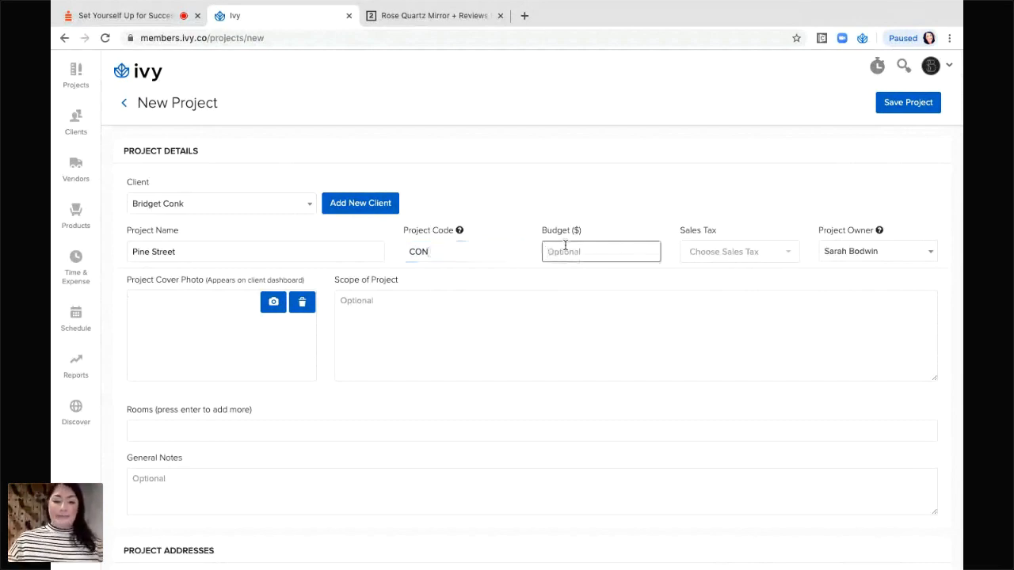
{"action": "type", "text": "5000"}
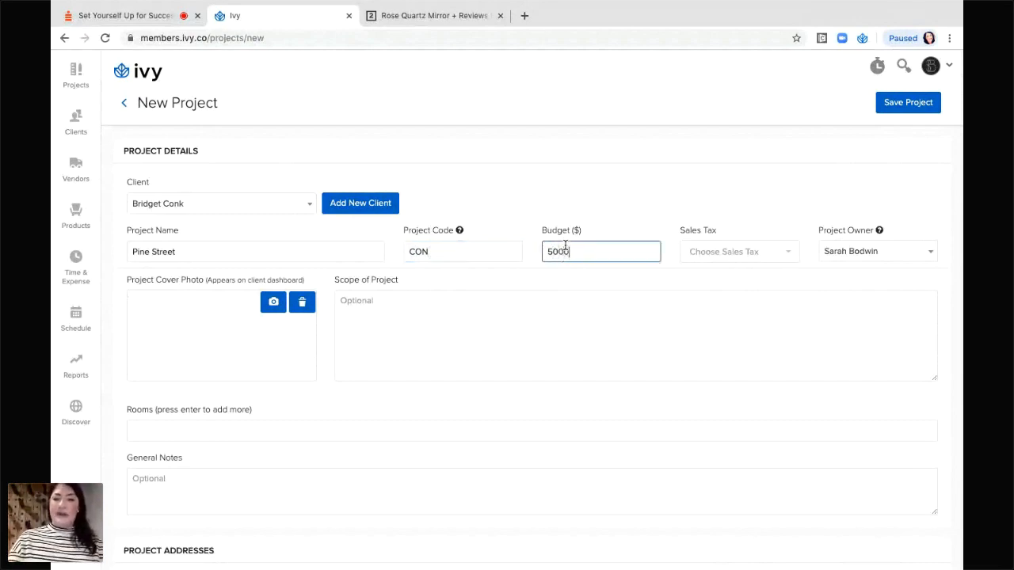
{"action": "type", "text": "0"}
{"action": "left_click", "coordinate": [756, 254]}
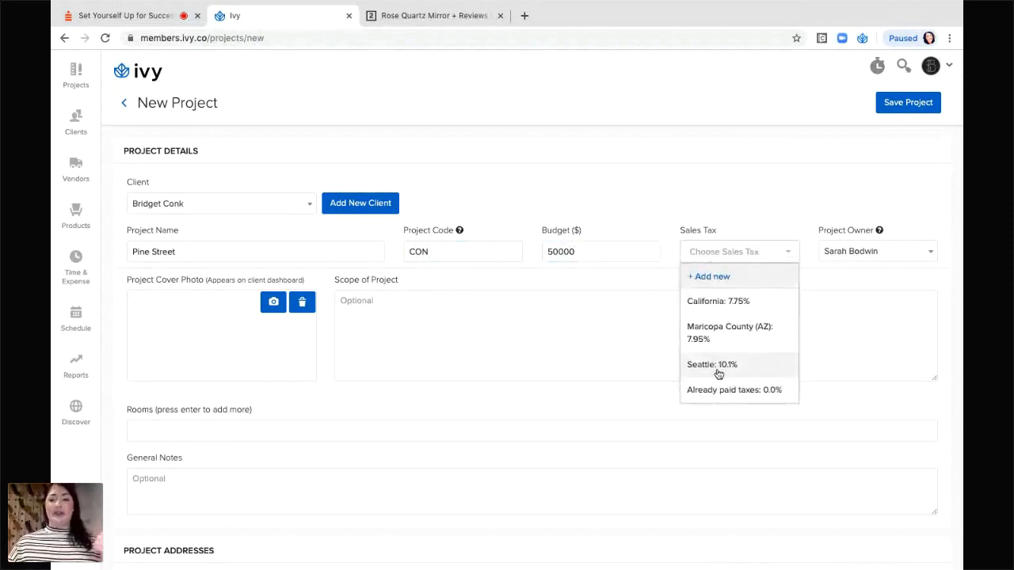
Choose California: 7.75 sales tax and reselect the current project owner.
{"action": "left_click", "coordinate": [733, 298]}
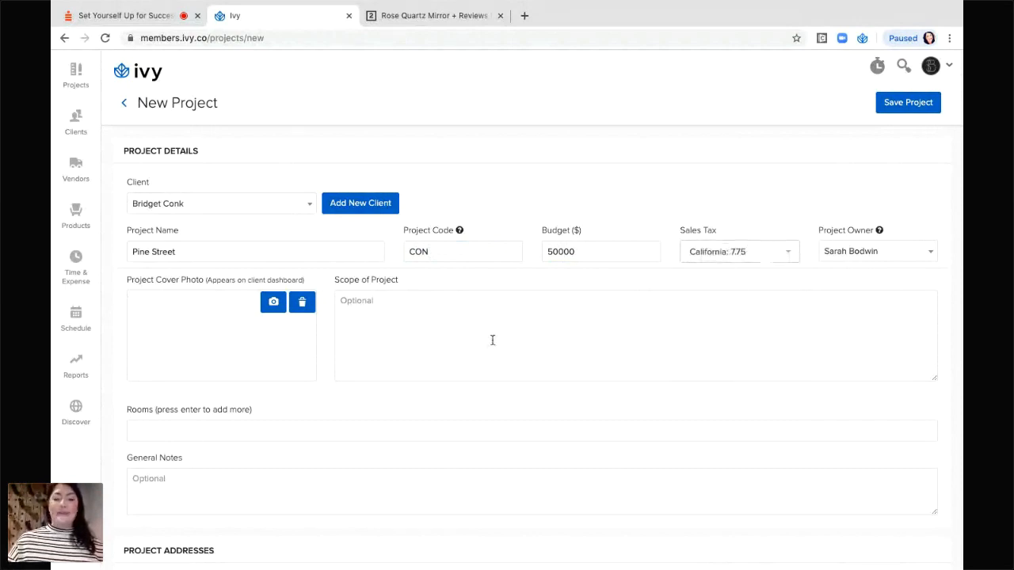
{"action": "left_click", "coordinate": [887, 258]}
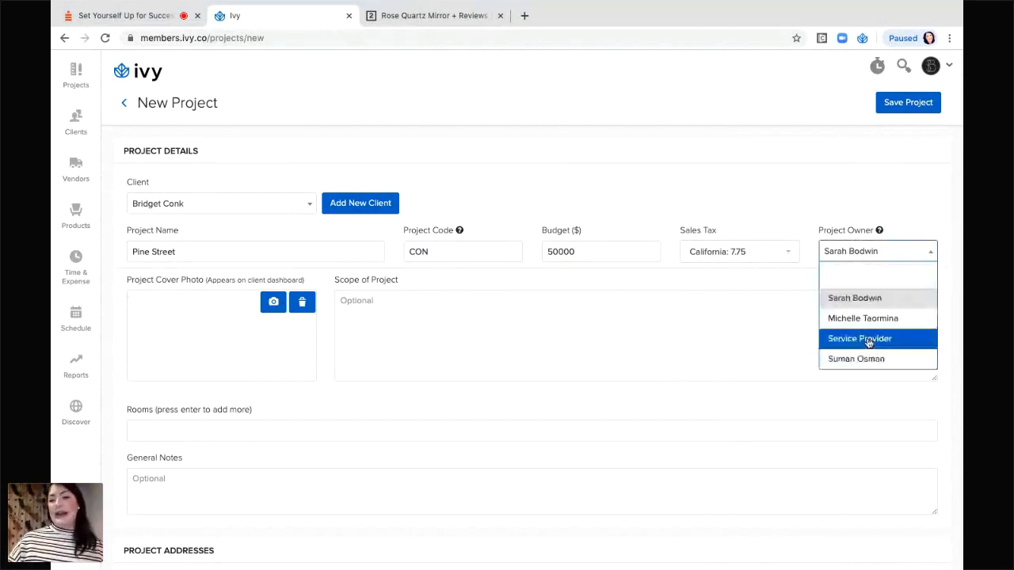
{"action": "left_click", "coordinate": [864, 298]}
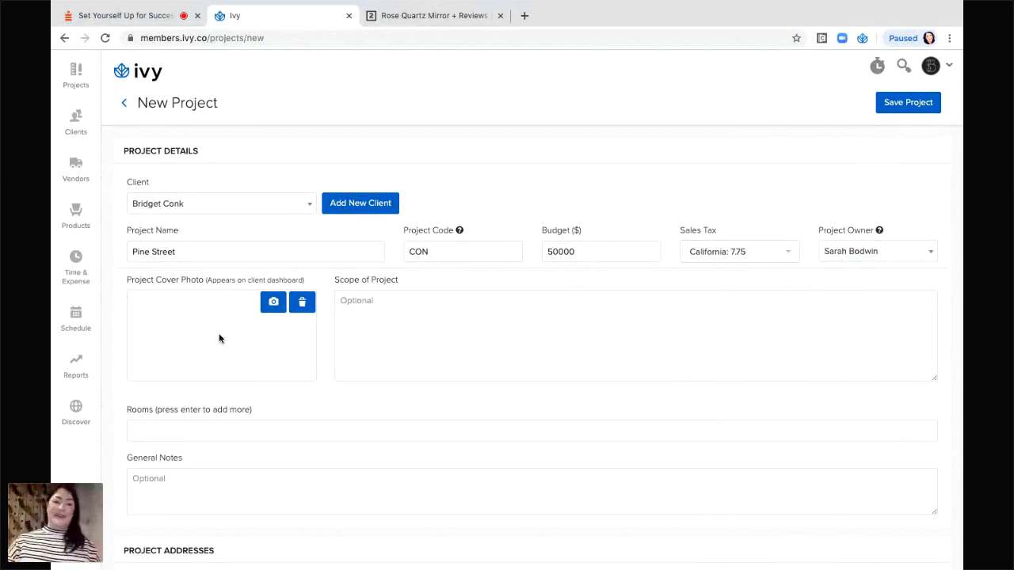
Upload the lamp image as the Pine Street cover photo.
{"action": "left_click", "coordinate": [272, 303]}
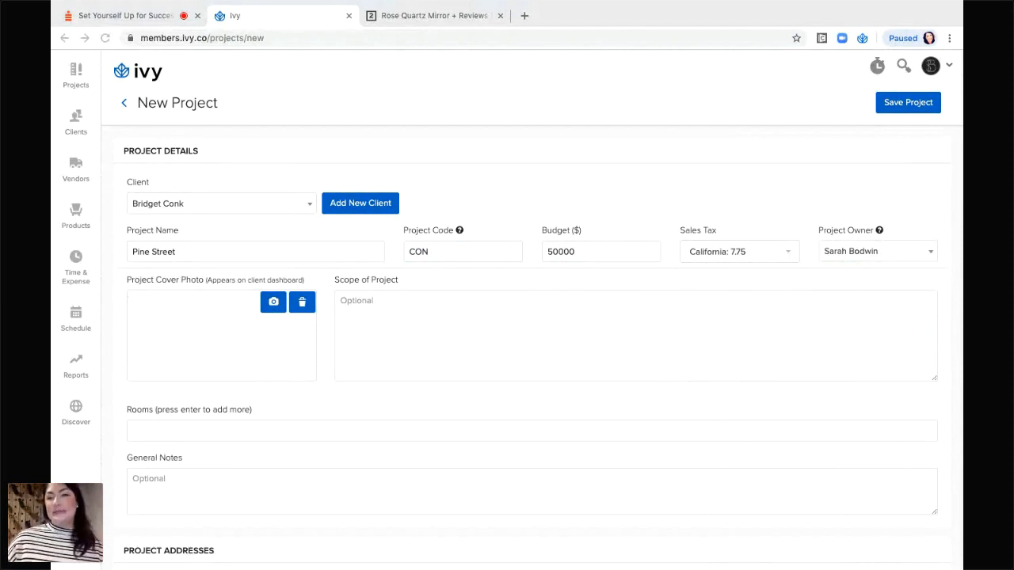
{"action": "left_click", "coordinate": [454, 333]}
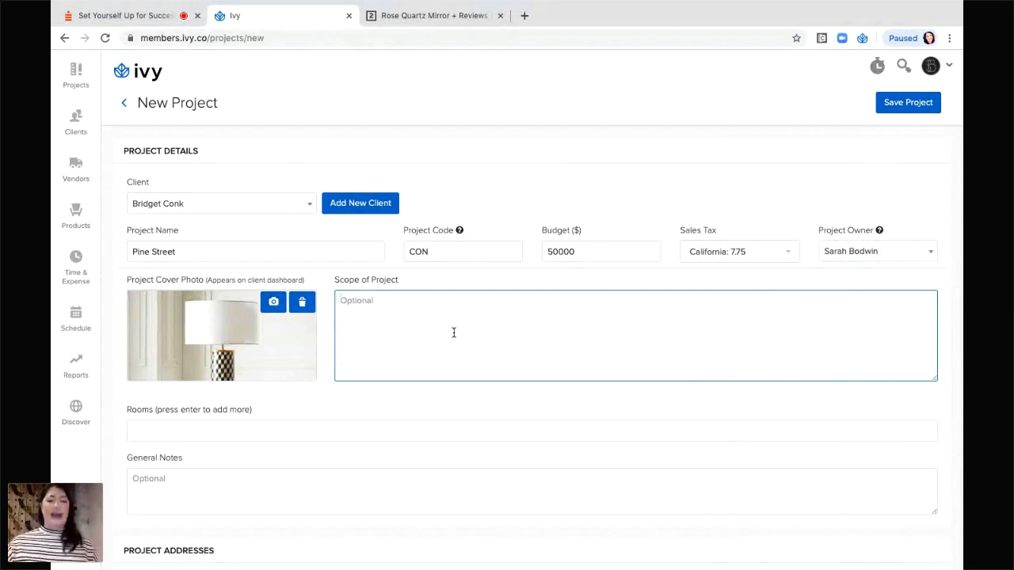
Add Living room and Master bedroom as room tags in the Rooms field.
{"action": "left_click", "coordinate": [221, 425]}
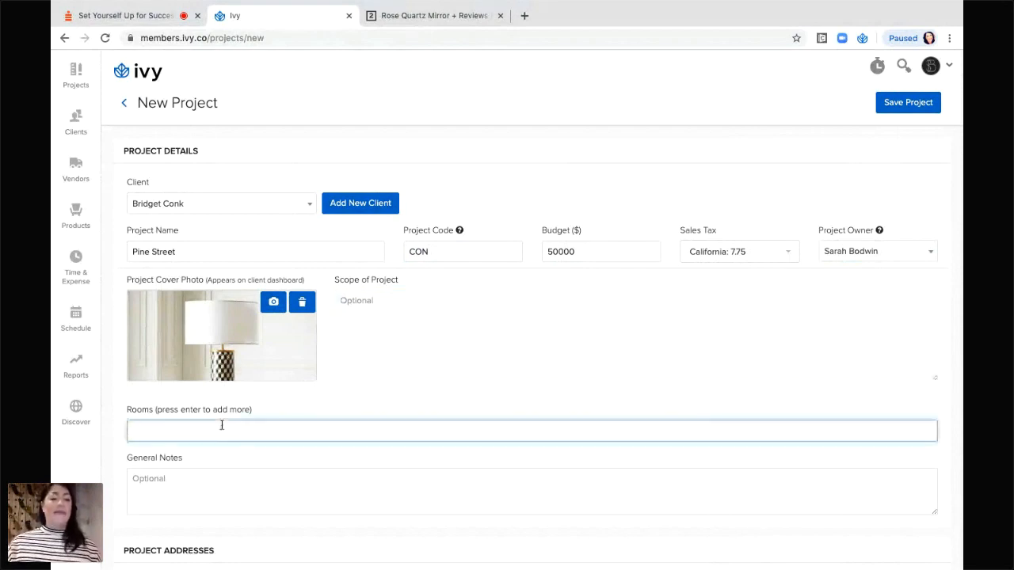
{"action": "type", "text": "Living room"}
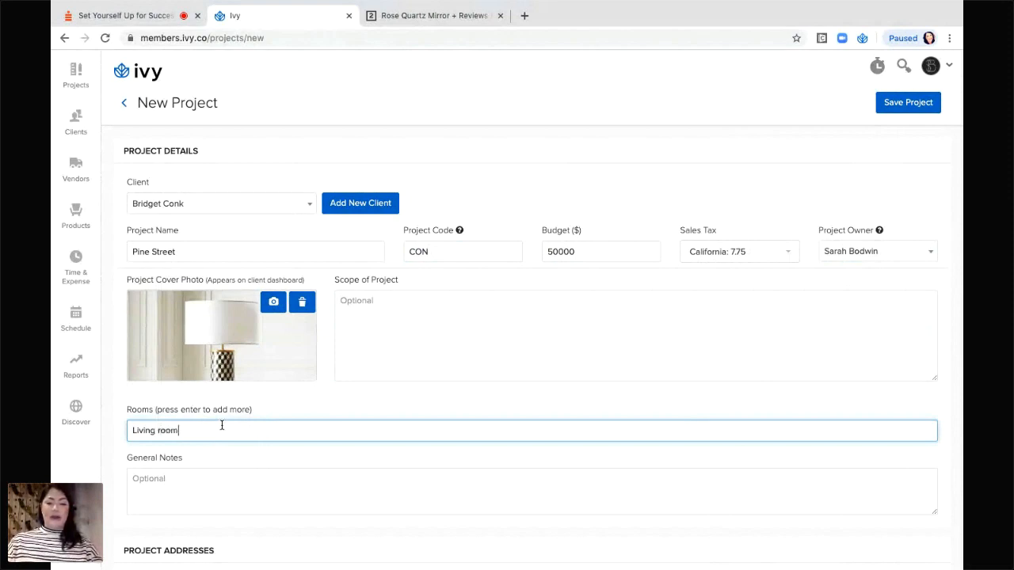
{"action": "key", "text": "Return"}
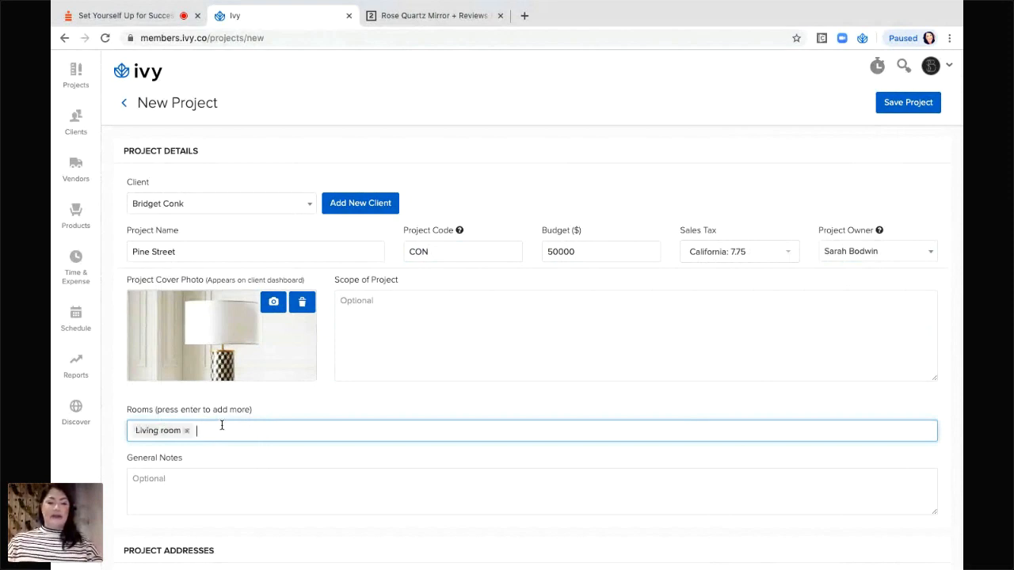
{"action": "type", "text": "Master"}
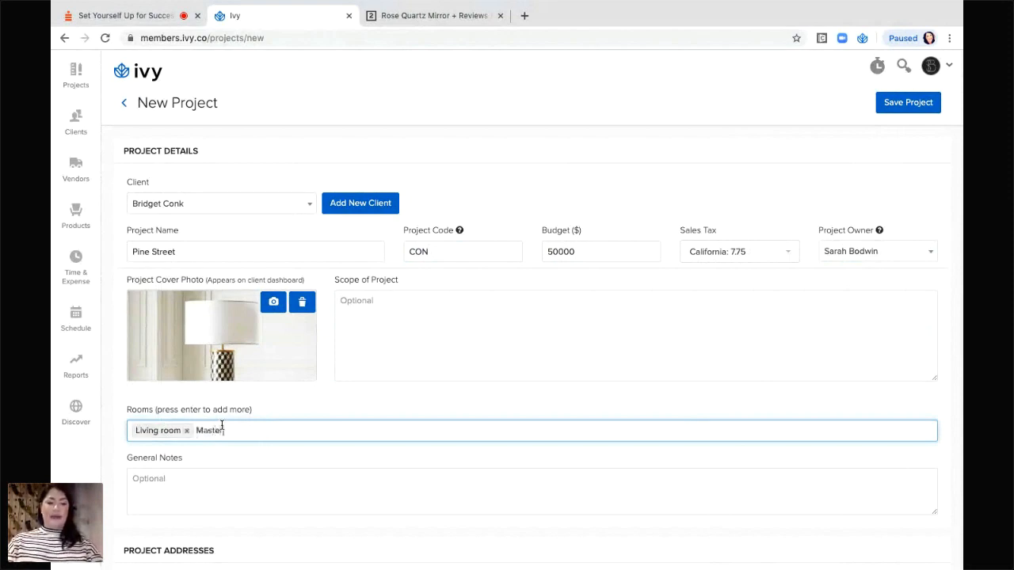
{"action": "type", "text": " bedroom"}
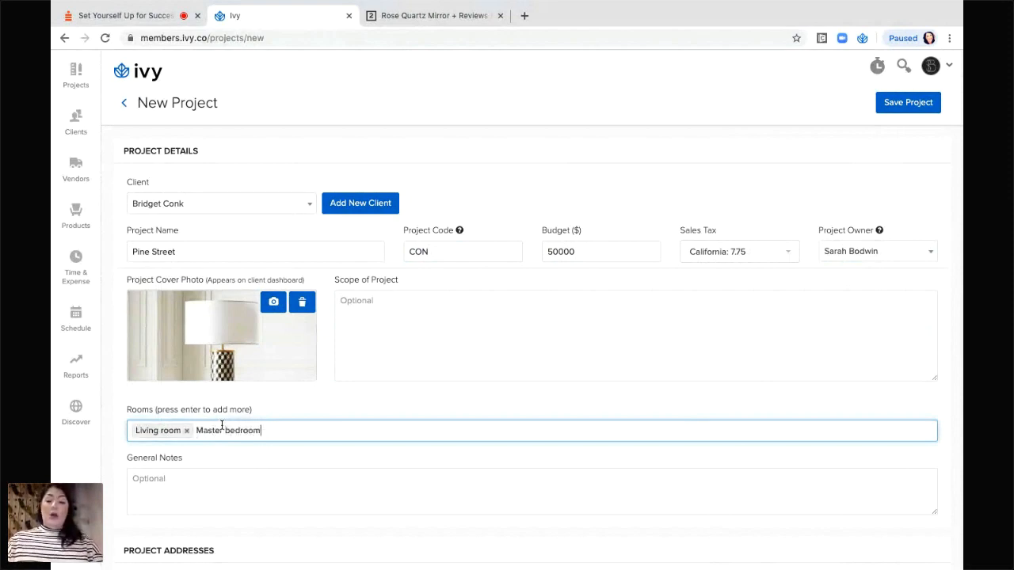
{"action": "key", "text": "Return"}
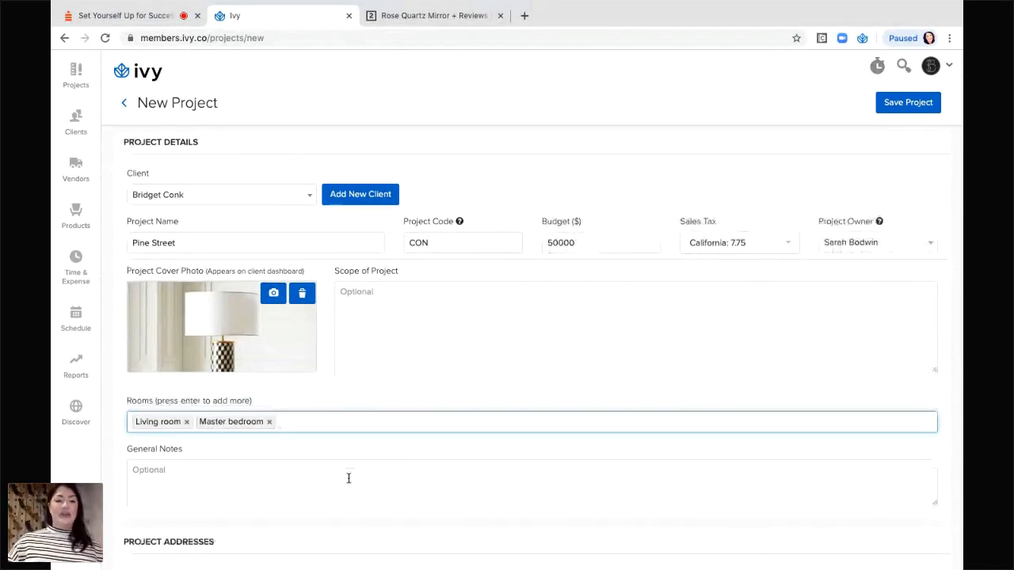
{"action": "scroll", "coordinate": [220, 292], "scroll_direction": "down", "scroll_amount": 3}
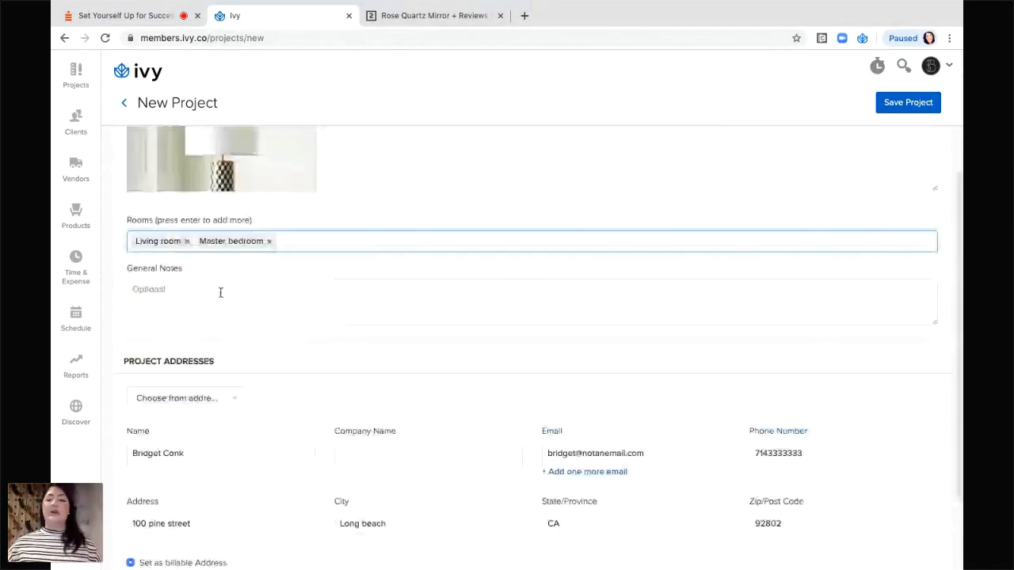
{"action": "left_click", "coordinate": [220, 292]}
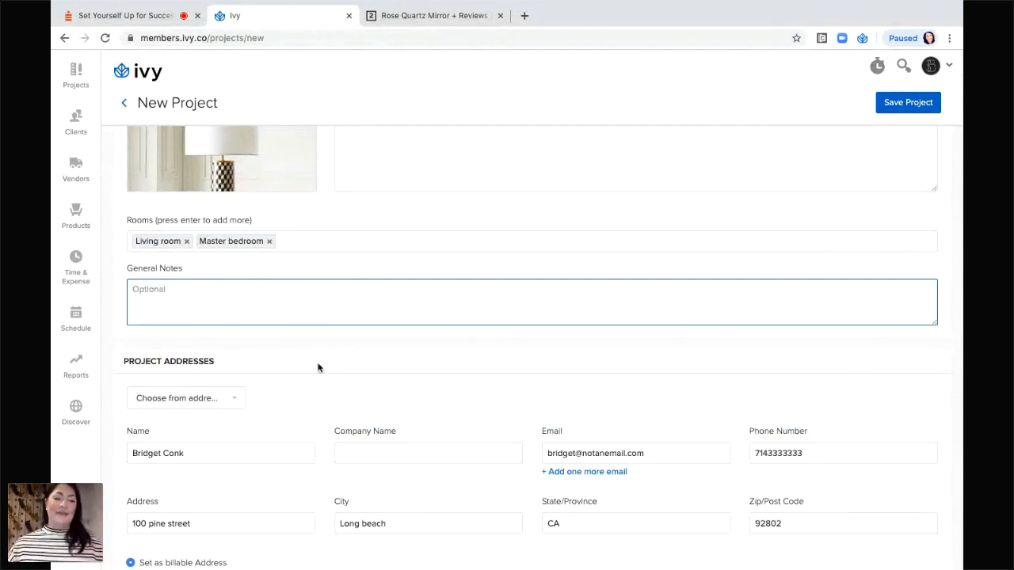
{"action": "scroll", "coordinate": [317, 365], "scroll_direction": "down", "scroll_amount": 3}
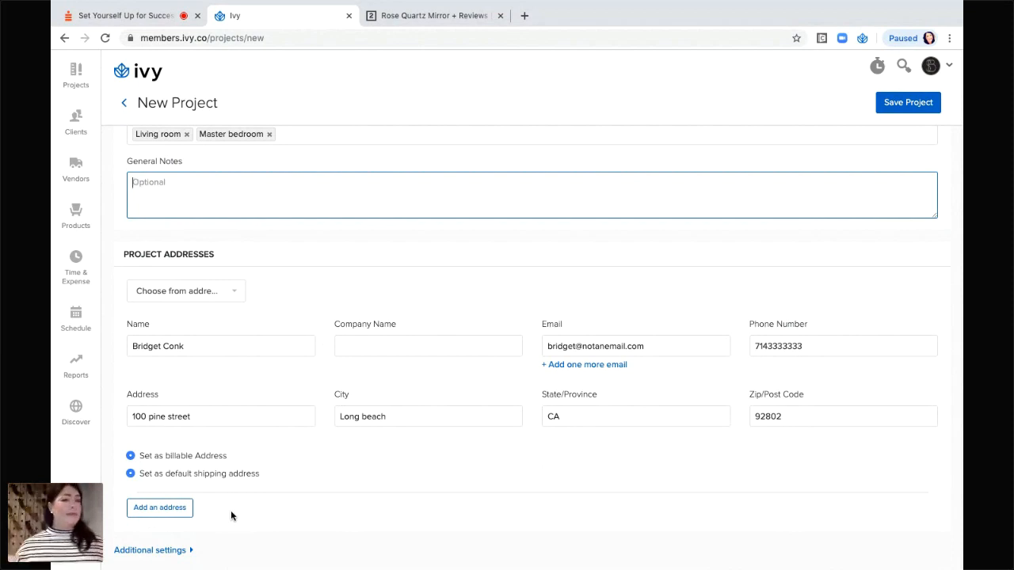
Fill a second project address from the saved Receiving Warehouse and mark it default shipping.
{"action": "left_click", "coordinate": [161, 508]}
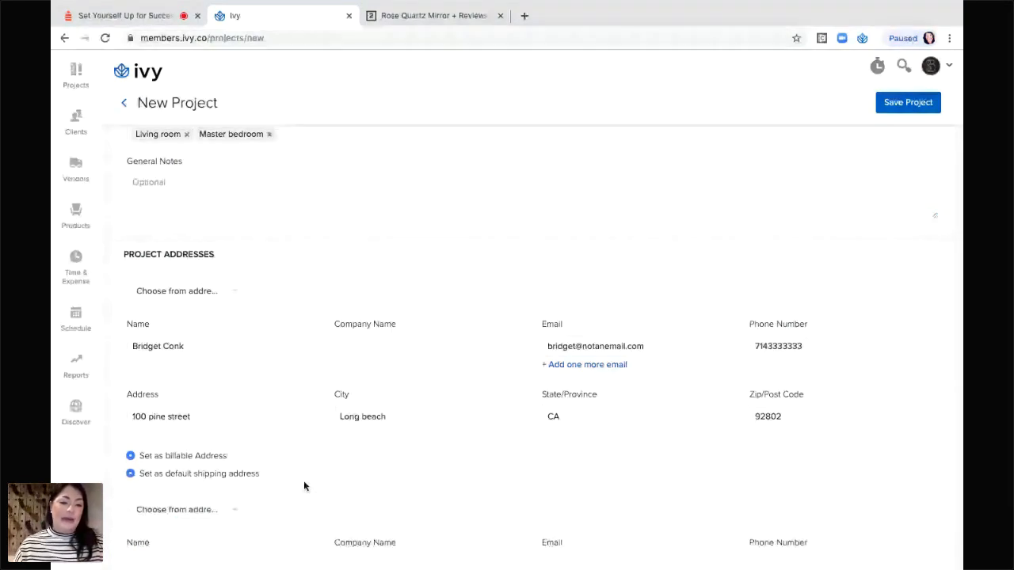
{"action": "scroll", "coordinate": [304, 486], "scroll_direction": "down", "scroll_amount": 1}
{"action": "left_click", "coordinate": [177, 460]}
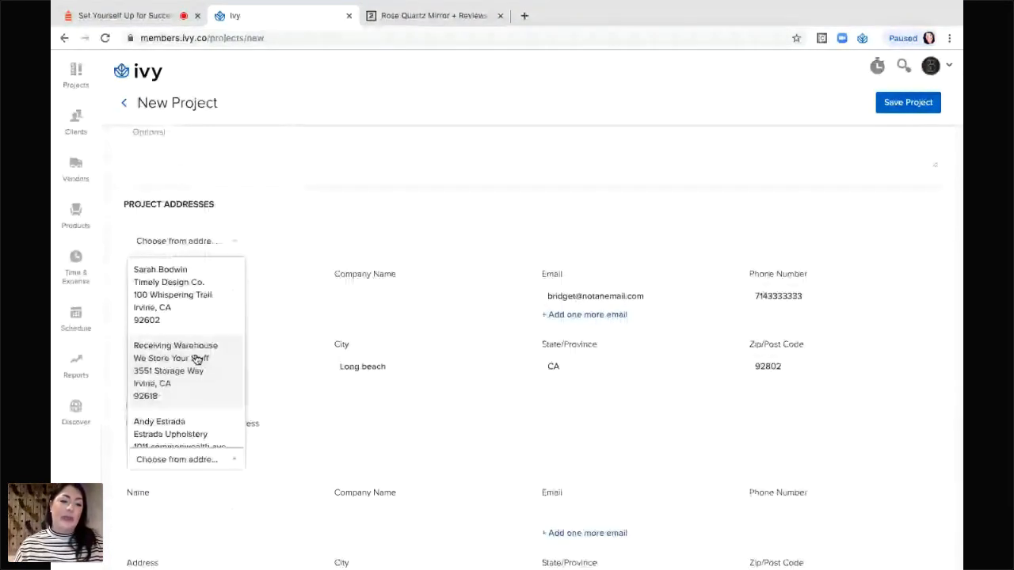
{"action": "left_click", "coordinate": [198, 360]}
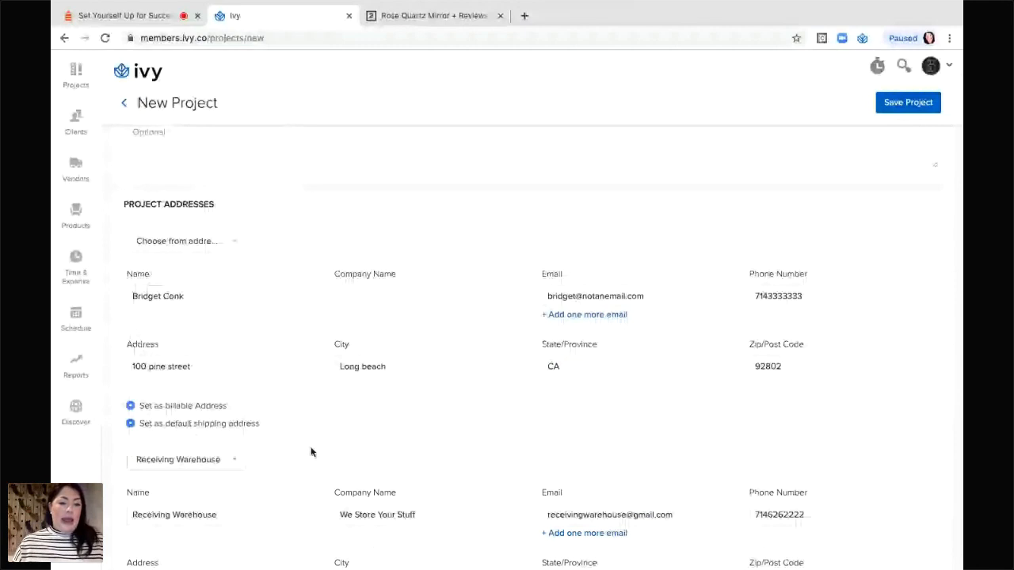
{"action": "scroll", "coordinate": [309, 467], "scroll_direction": "down", "scroll_amount": 1}
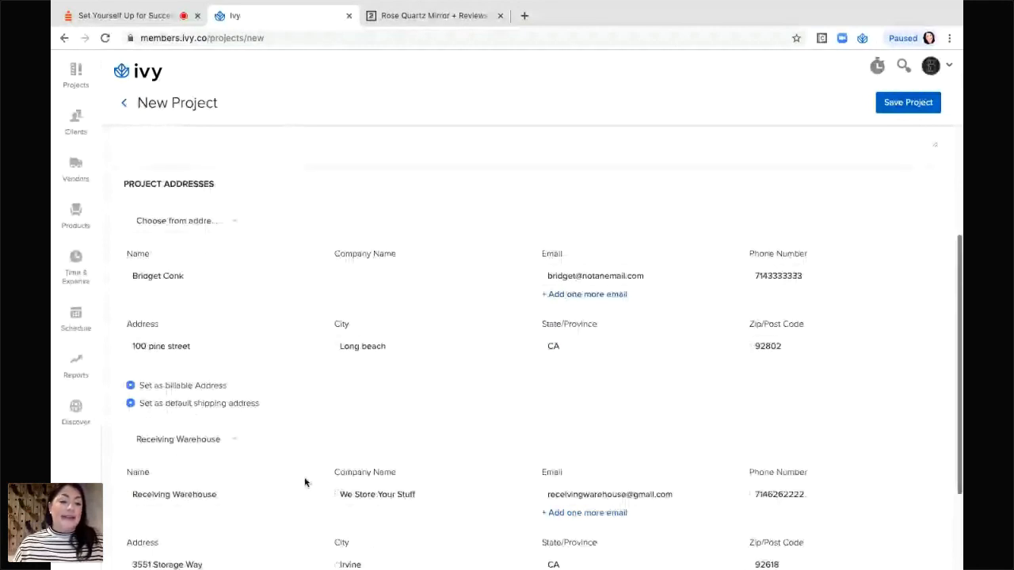
{"action": "scroll", "coordinate": [305, 482], "scroll_direction": "down", "scroll_amount": 2}
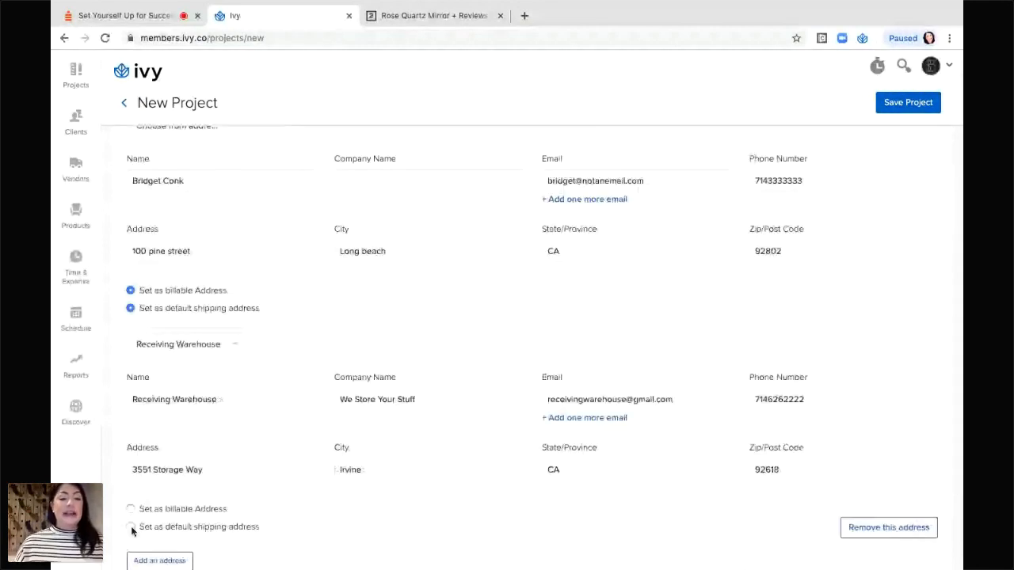
{"action": "left_click", "coordinate": [131, 527]}
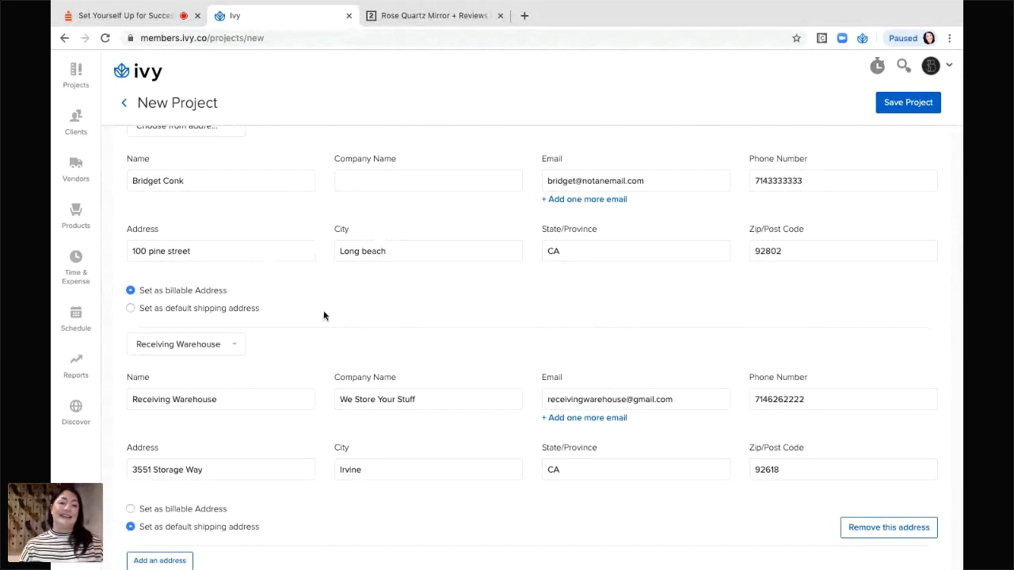
{"action": "scroll", "coordinate": [323, 316], "scroll_direction": "down", "scroll_amount": 2}
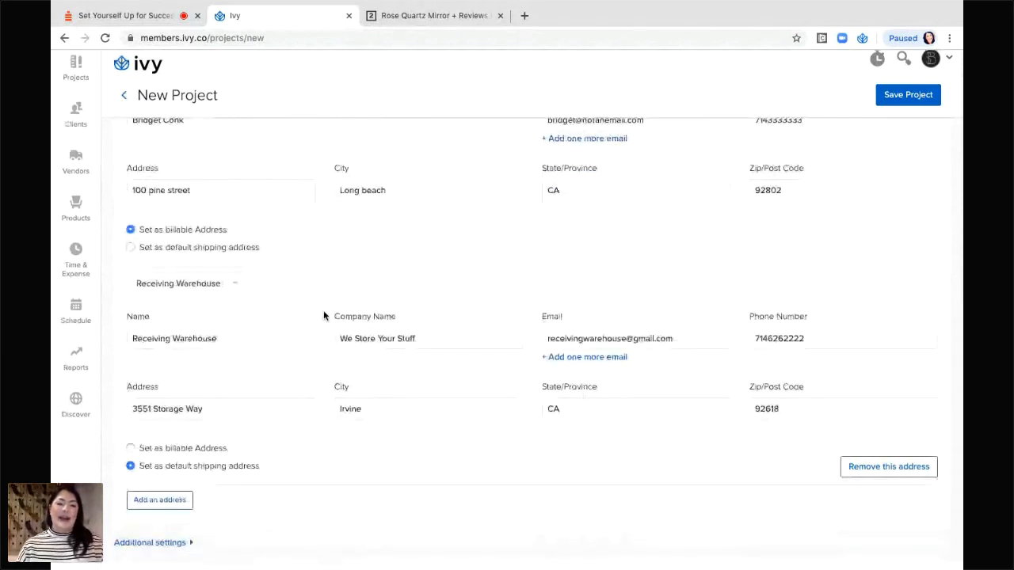
Expand Additional settings and review Default Project Memos, Emails, and Accounting and Billing Settings.
{"action": "left_click", "coordinate": [144, 552]}
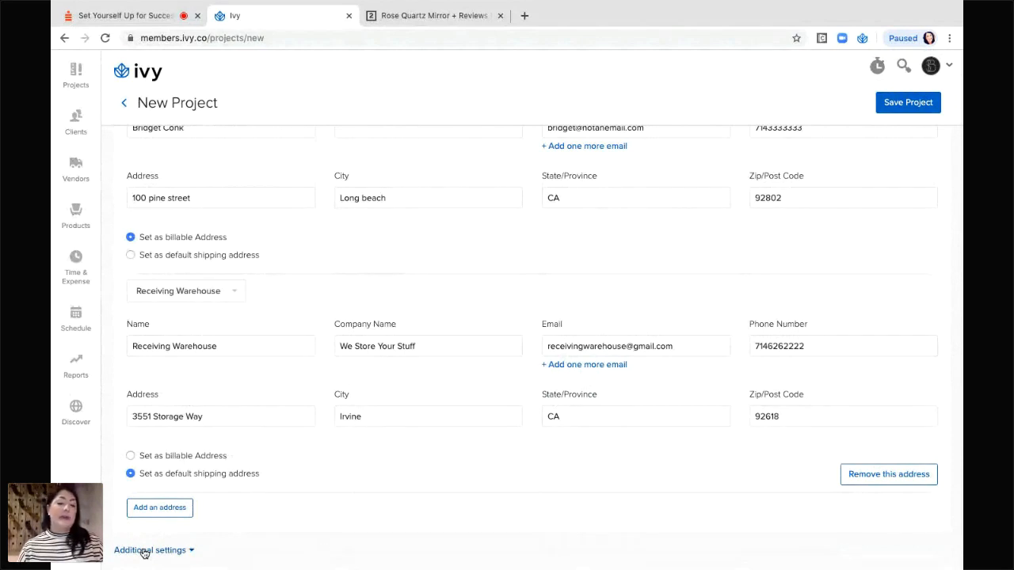
{"action": "scroll", "coordinate": [265, 539], "scroll_direction": "down", "scroll_amount": 3}
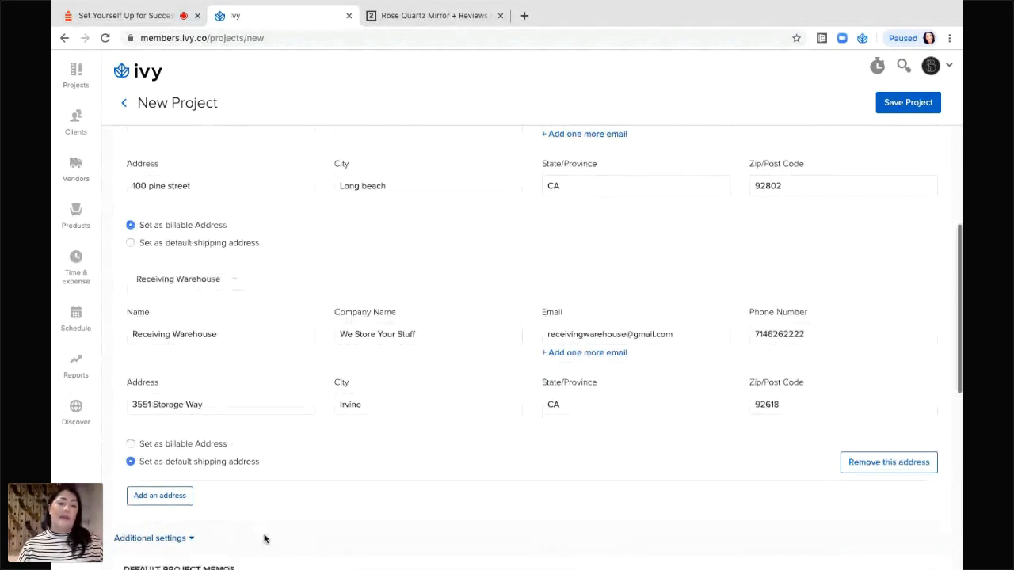
{"action": "scroll", "coordinate": [264, 537], "scroll_direction": "down", "scroll_amount": 5}
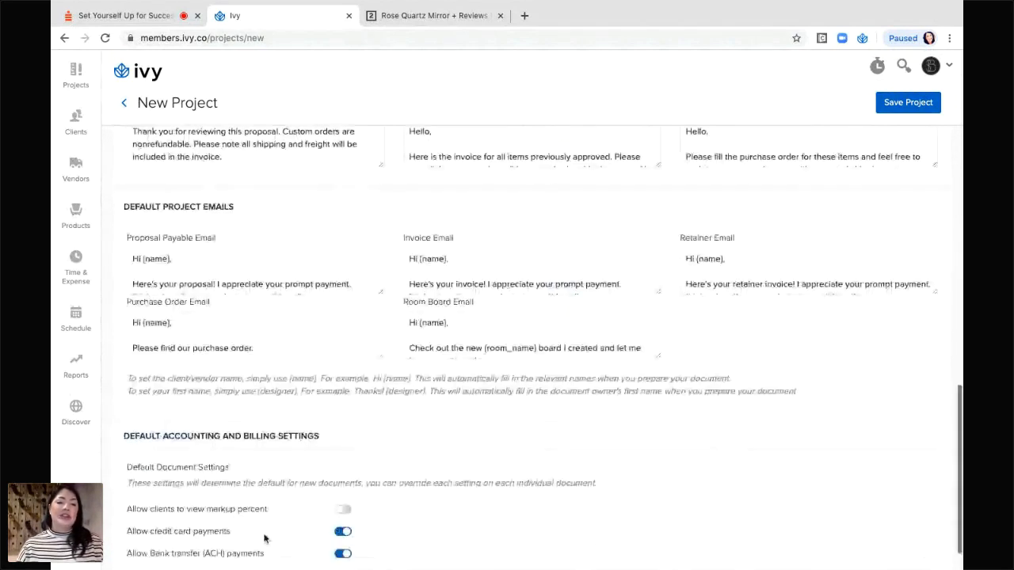
{"action": "scroll", "coordinate": [333, 468], "scroll_direction": "down", "scroll_amount": 1}
{"action": "scroll", "coordinate": [410, 397], "scroll_direction": "up", "scroll_amount": 4}
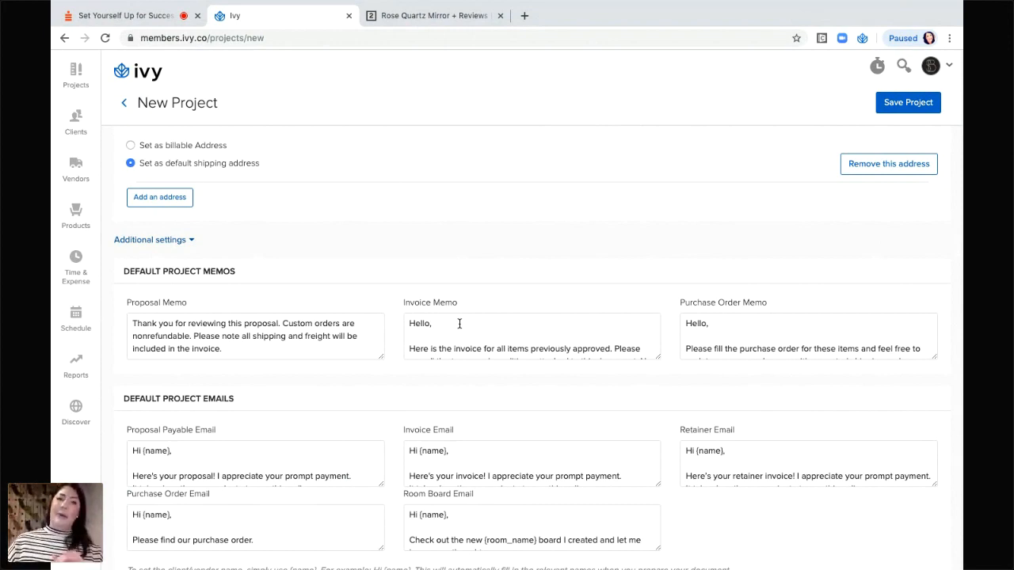
{"action": "scroll", "coordinate": [414, 400], "scroll_direction": "down", "scroll_amount": 3}
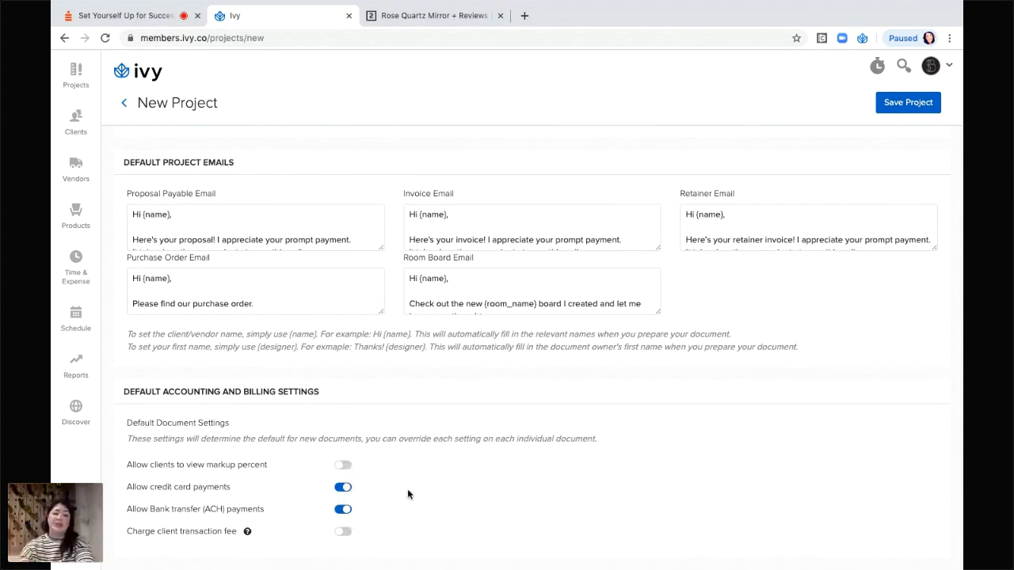
Toggle bank transfer (ACH) payments off and back on, then save the Pine Street project.
{"action": "left_click", "coordinate": [345, 509]}
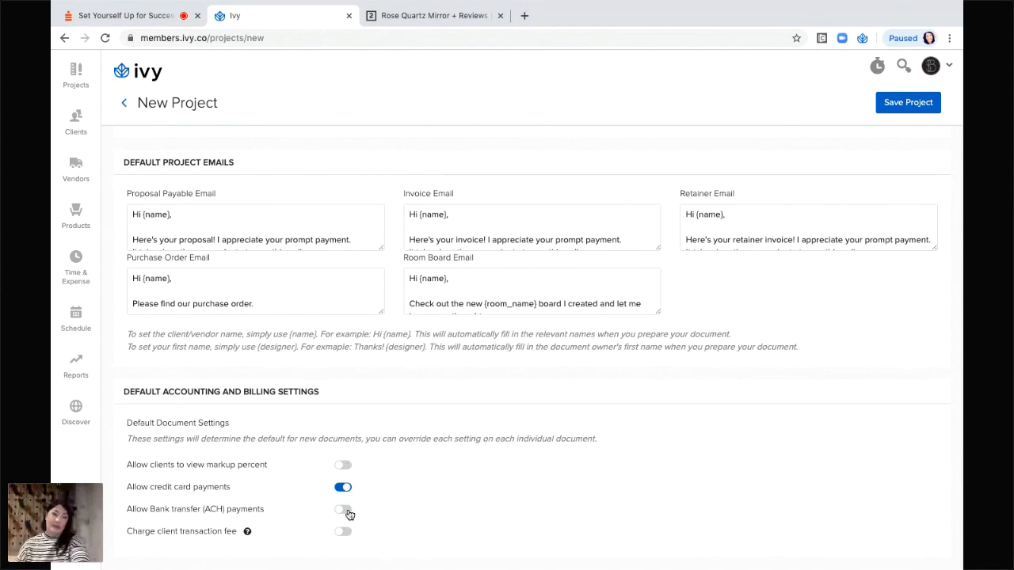
{"action": "left_click", "coordinate": [344, 511]}
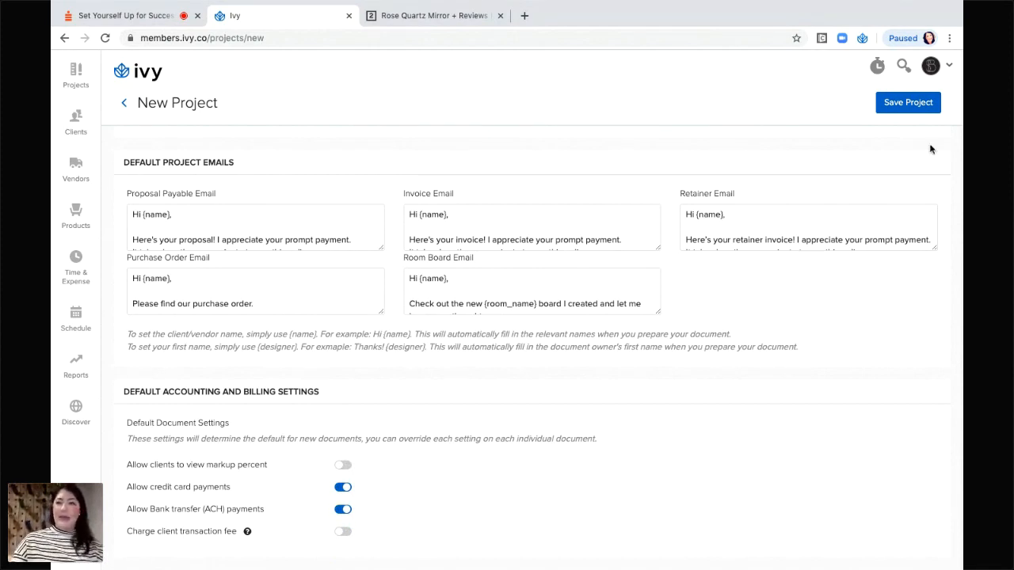
{"action": "left_click", "coordinate": [908, 104]}
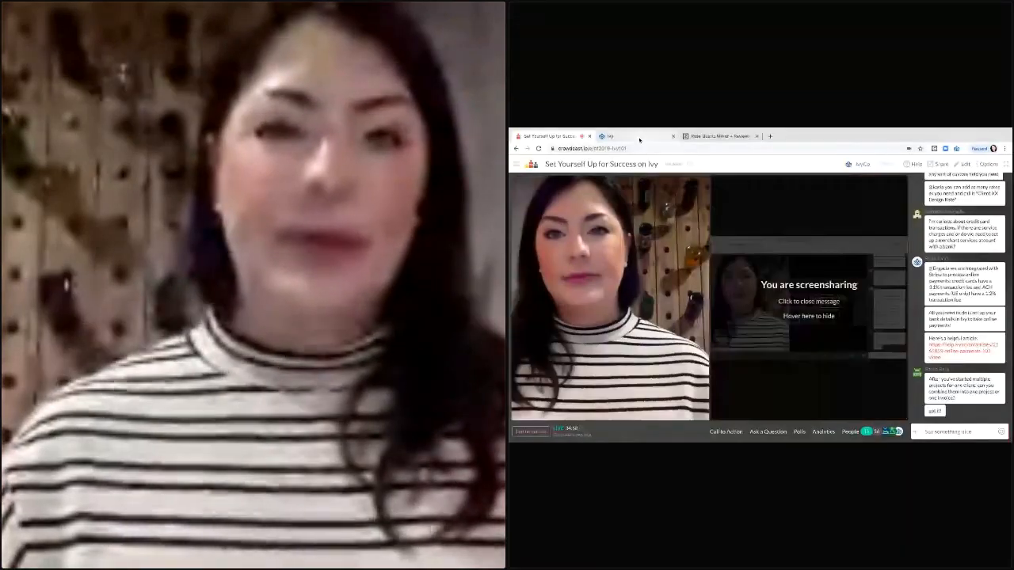
{"action": "left_click", "coordinate": [639, 140]}
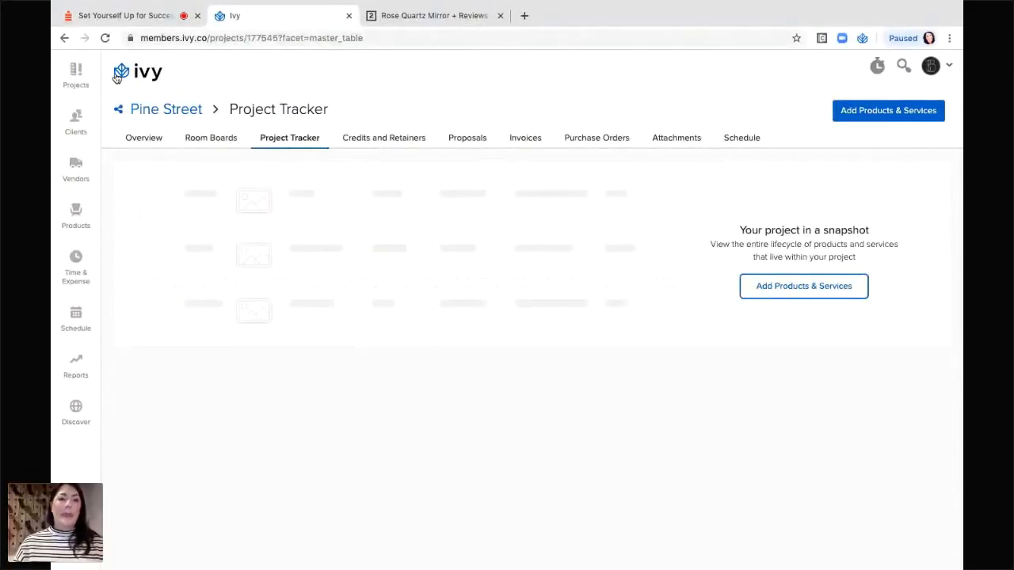
{"action": "left_click", "coordinate": [132, 74]}
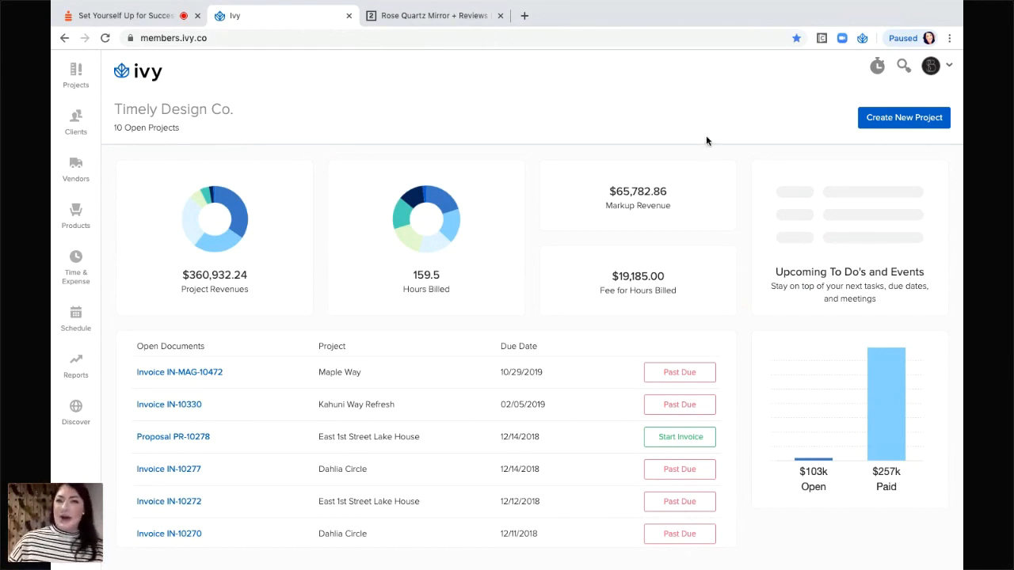
Open the Product Clipper's Chrome Web Store listing from the profile avatar menu.
{"action": "left_click", "coordinate": [951, 70]}
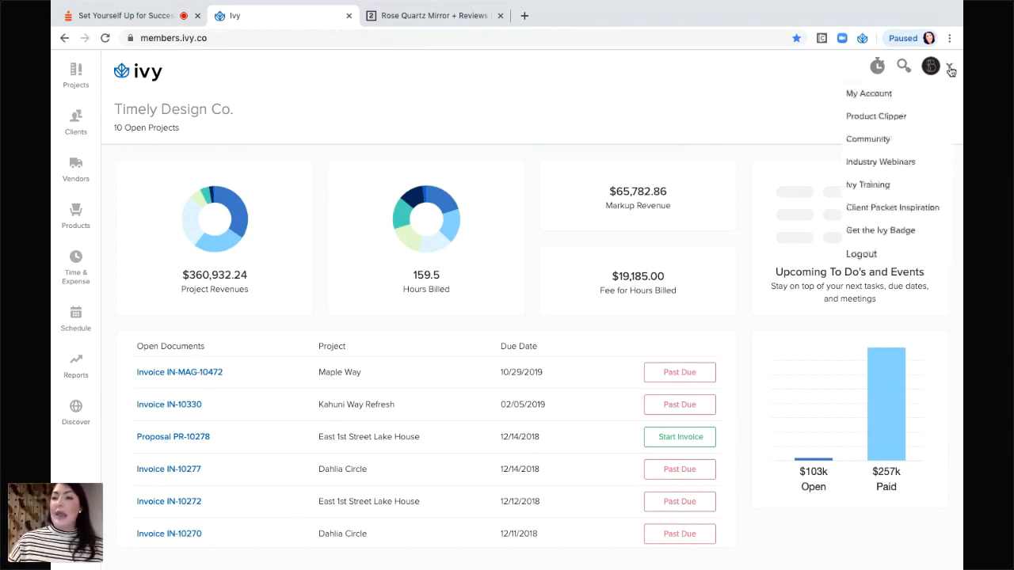
{"action": "left_click", "coordinate": [876, 119]}
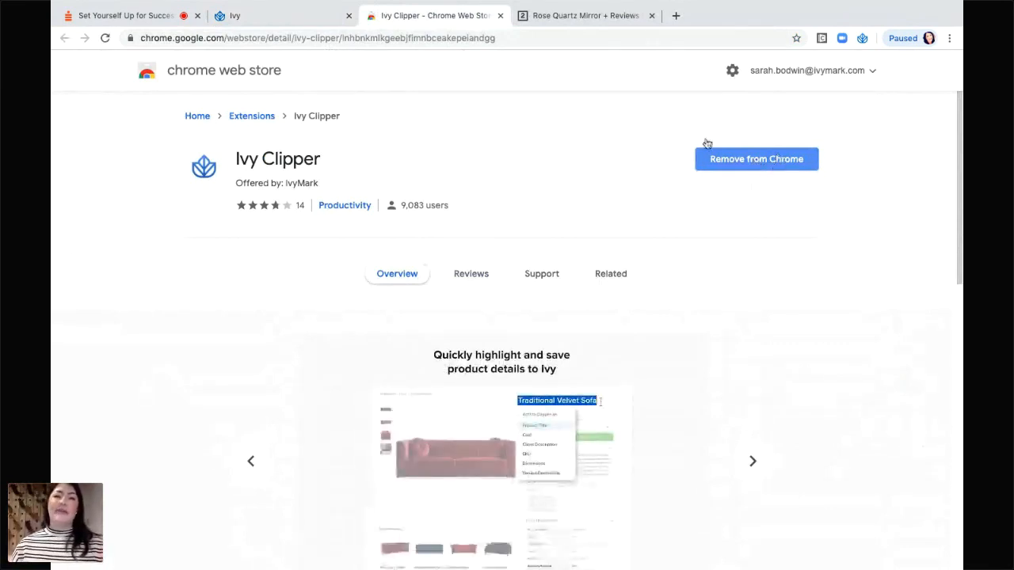
Close the Ivy Clipper Chrome Web Store tab to get back to the Ivy dashboard.
{"action": "left_click", "coordinate": [500, 16]}
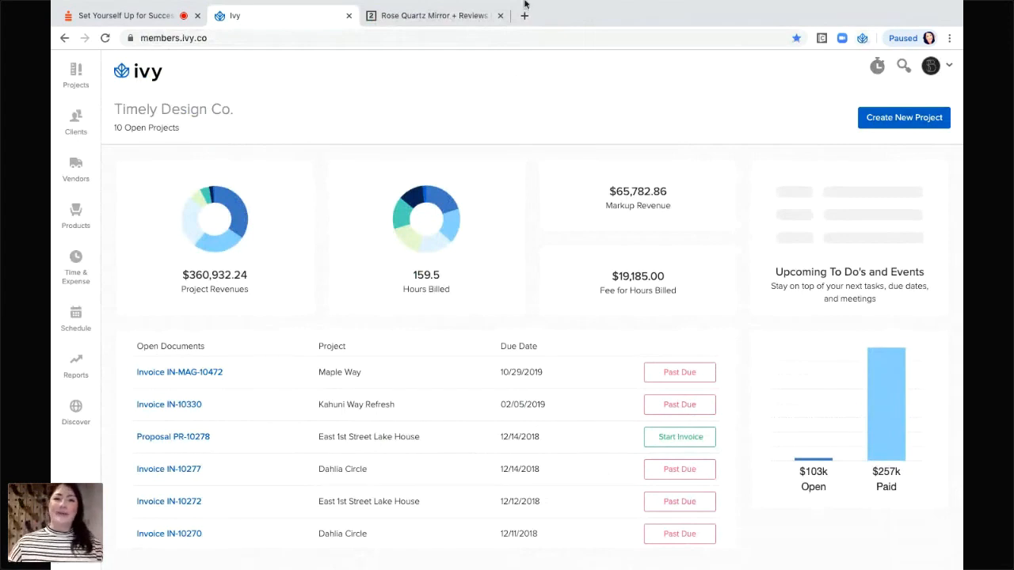
{"action": "mouse_move", "coordinate": [525, 4]}
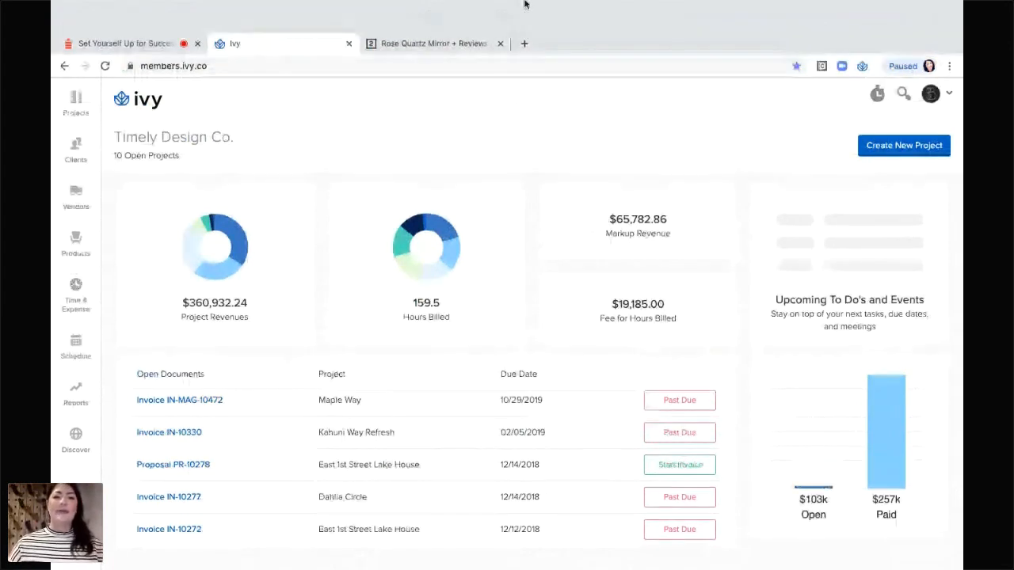
Switch to the CB2 Rose Quartz Mirror tab and browse its $159.00 product page.
{"action": "left_click", "coordinate": [402, 16]}
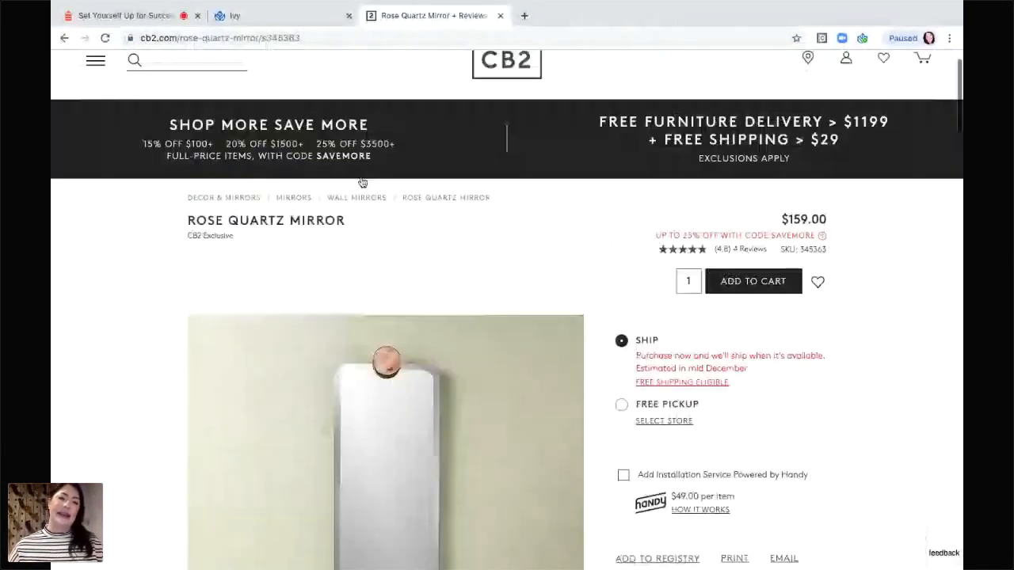
{"action": "scroll", "coordinate": [362, 183], "scroll_direction": "down", "scroll_amount": 2}
{"action": "mouse_move", "coordinate": [503, 267]}
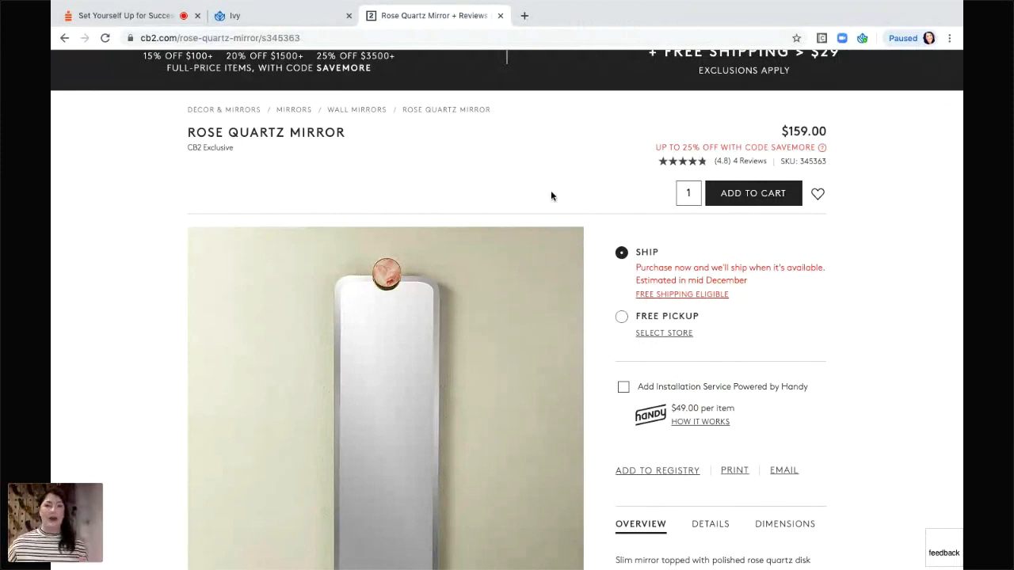
{"action": "mouse_move", "coordinate": [441, 227]}
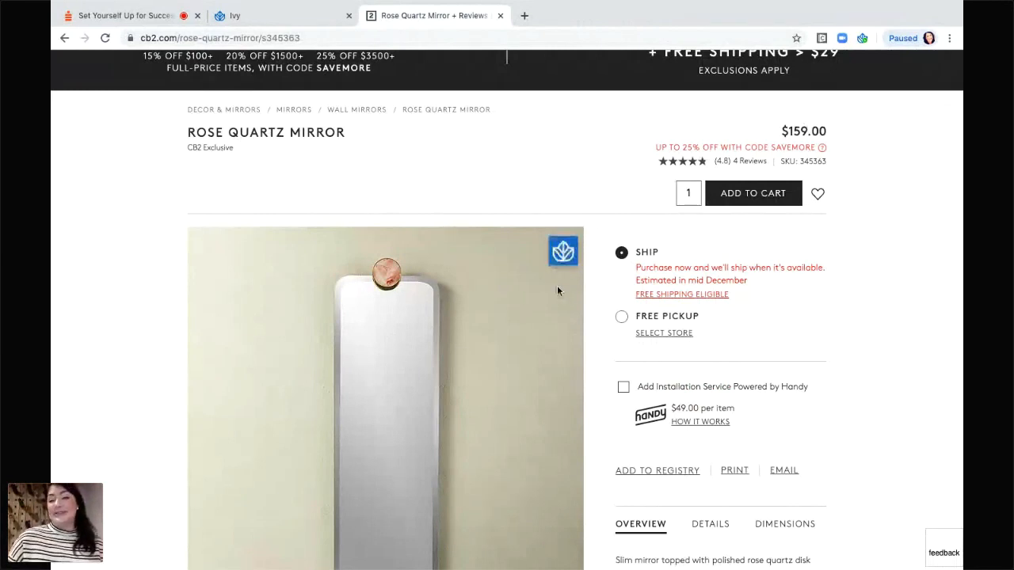
{"action": "scroll", "coordinate": [510, 326], "scroll_direction": "down", "scroll_amount": 1}
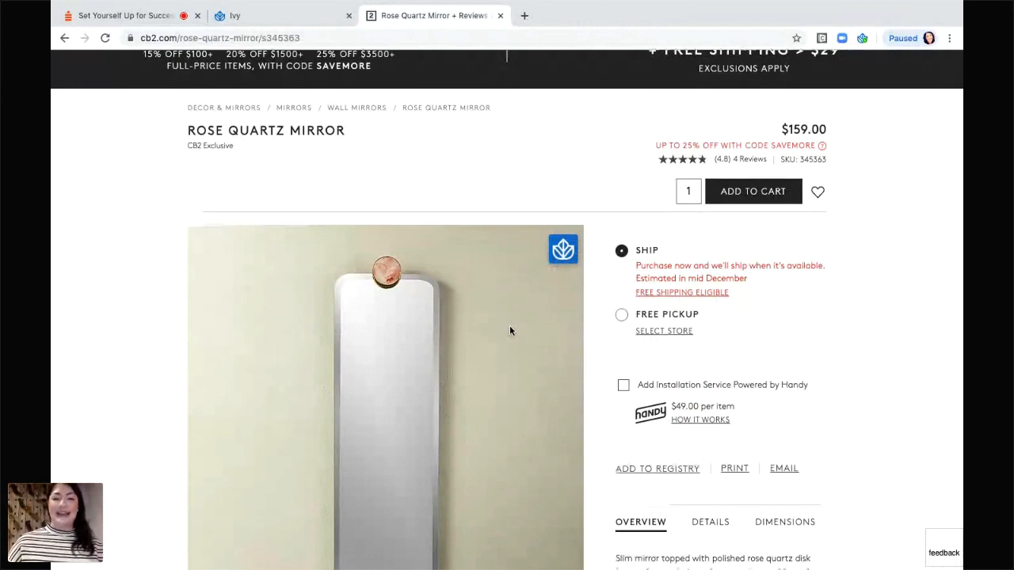
{"action": "scroll", "coordinate": [509, 332], "scroll_direction": "down", "scroll_amount": 2}
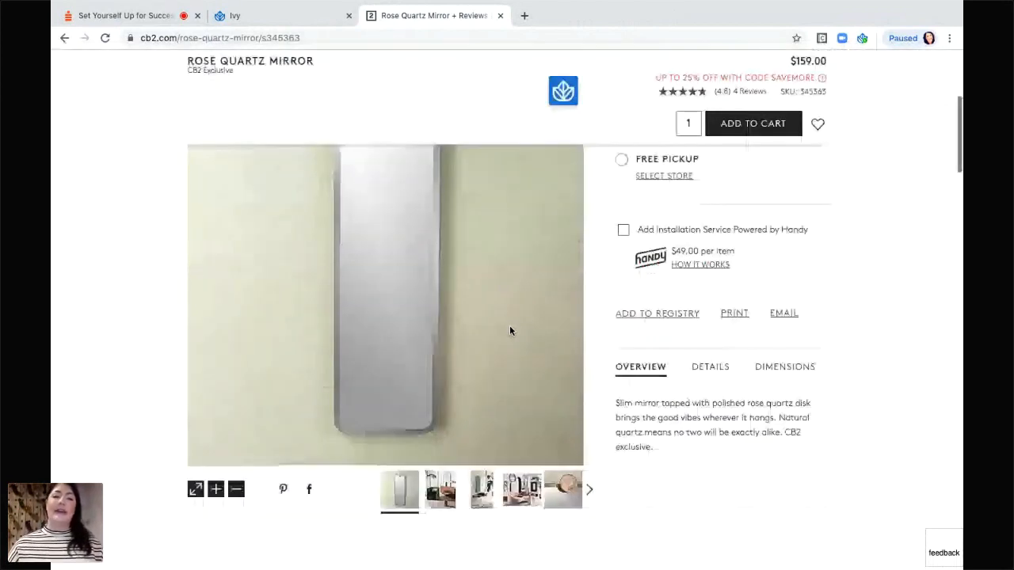
{"action": "scroll", "coordinate": [509, 331], "scroll_direction": "up", "scroll_amount": 2}
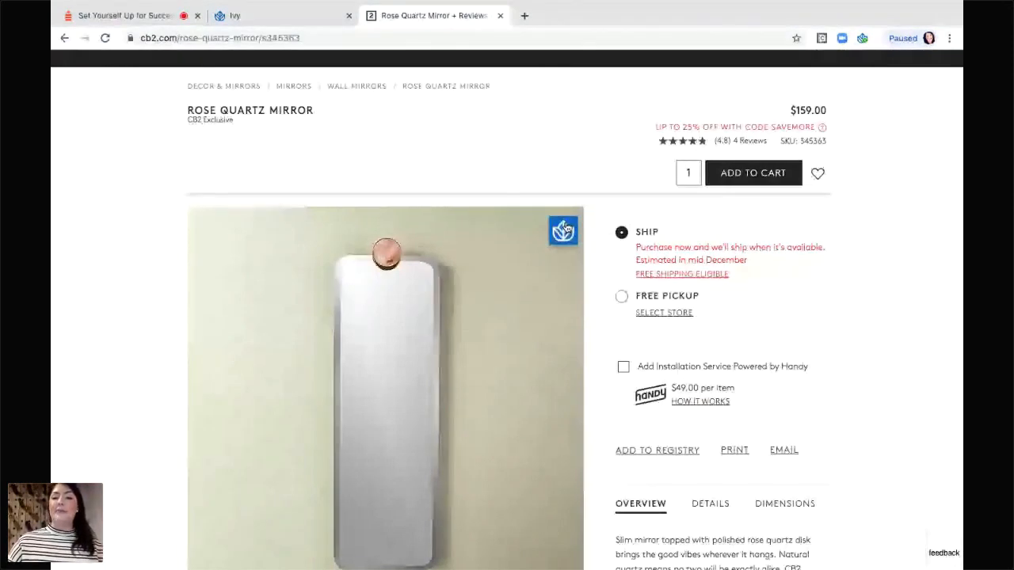
Clip the Rose Quartz Mirror and review its prefilled $63.6 unit cost, $120 client price, $159 MSRP.
{"action": "left_click", "coordinate": [564, 230]}
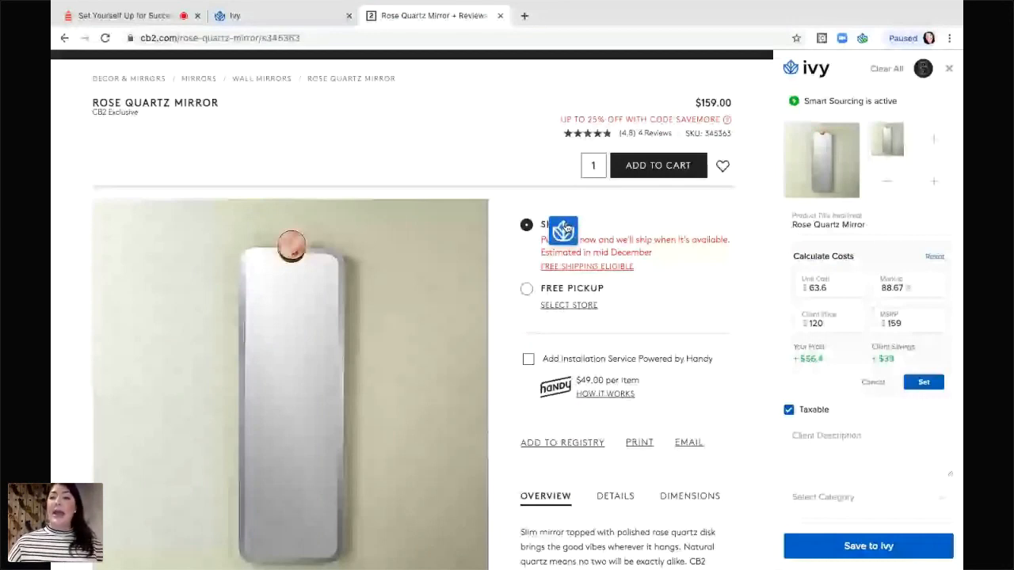
{"action": "mouse_move", "coordinate": [808, 103]}
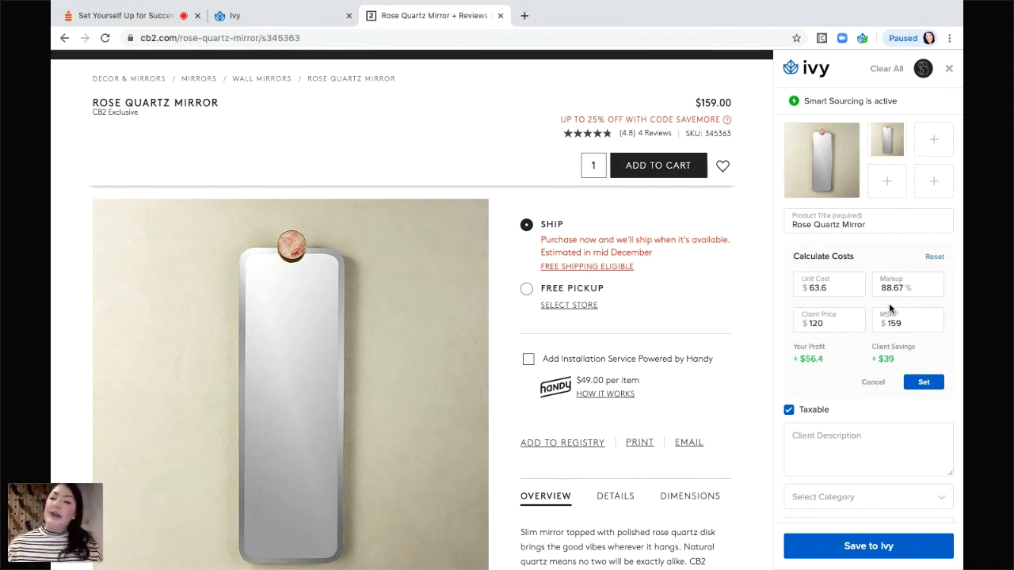
{"action": "scroll", "coordinate": [890, 309], "scroll_direction": "down", "scroll_amount": 5}
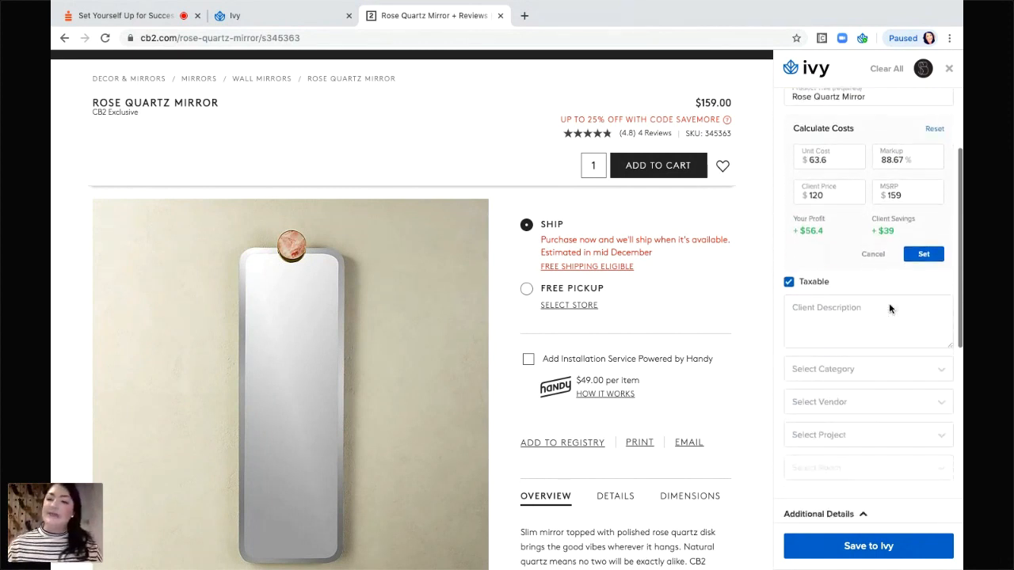
{"action": "scroll", "coordinate": [889, 308], "scroll_direction": "down", "scroll_amount": 3}
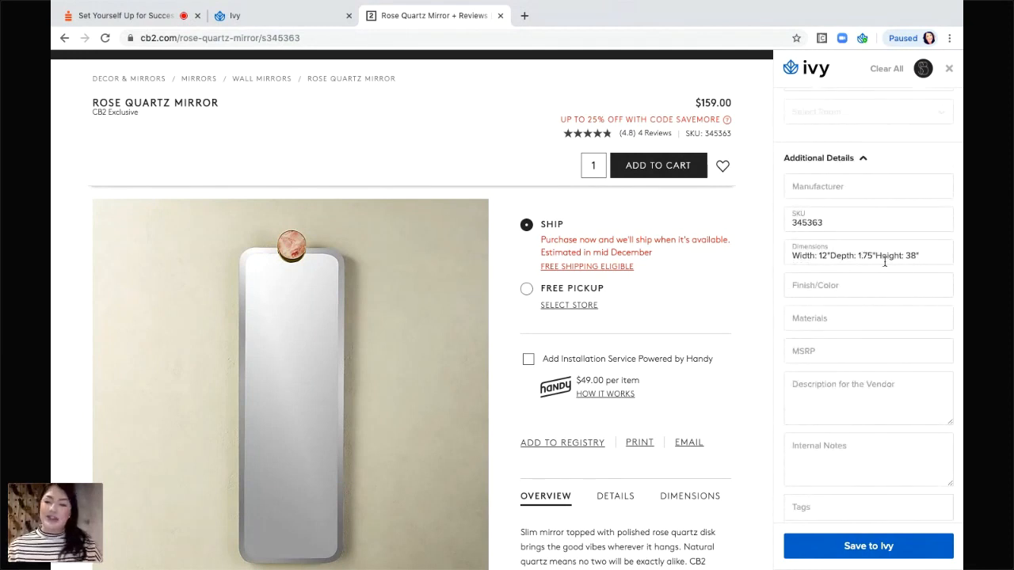
{"action": "scroll", "coordinate": [880, 327], "scroll_direction": "down", "scroll_amount": 1}
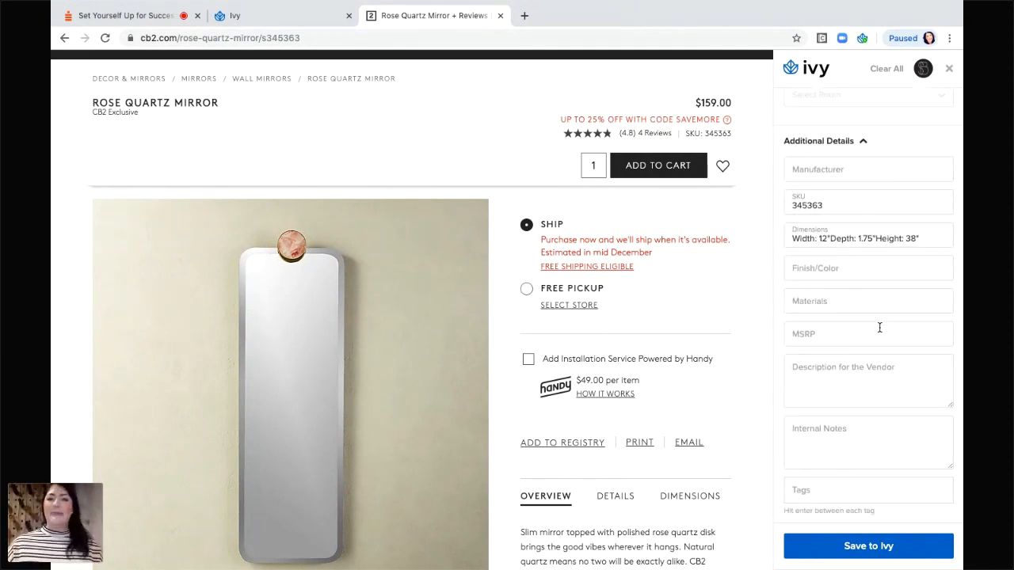
{"action": "scroll", "coordinate": [880, 327], "scroll_direction": "up", "scroll_amount": 10}
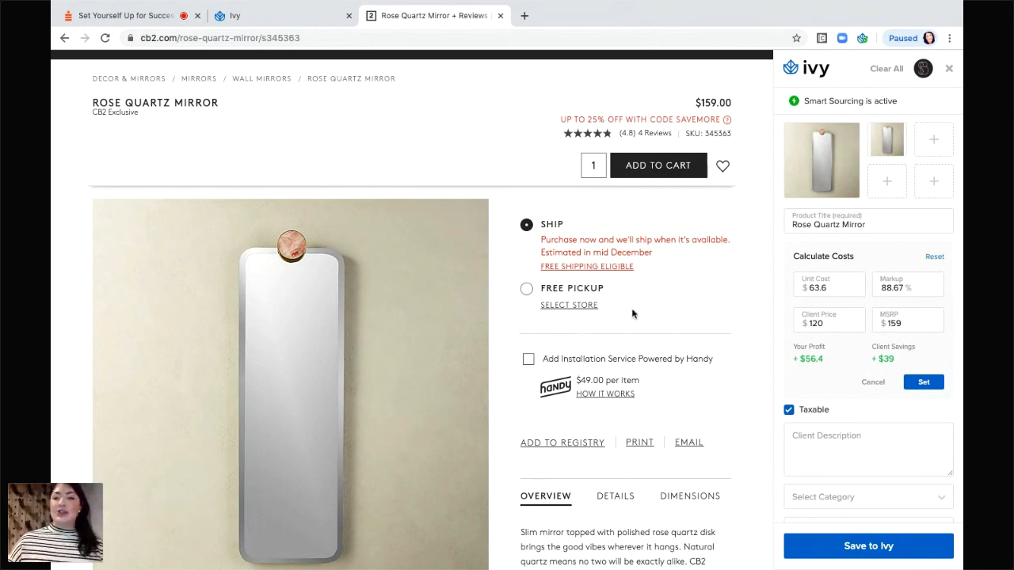
Add the rose quartz disk close-up from the product gallery as another clip image.
{"action": "mouse_move", "coordinate": [848, 199]}
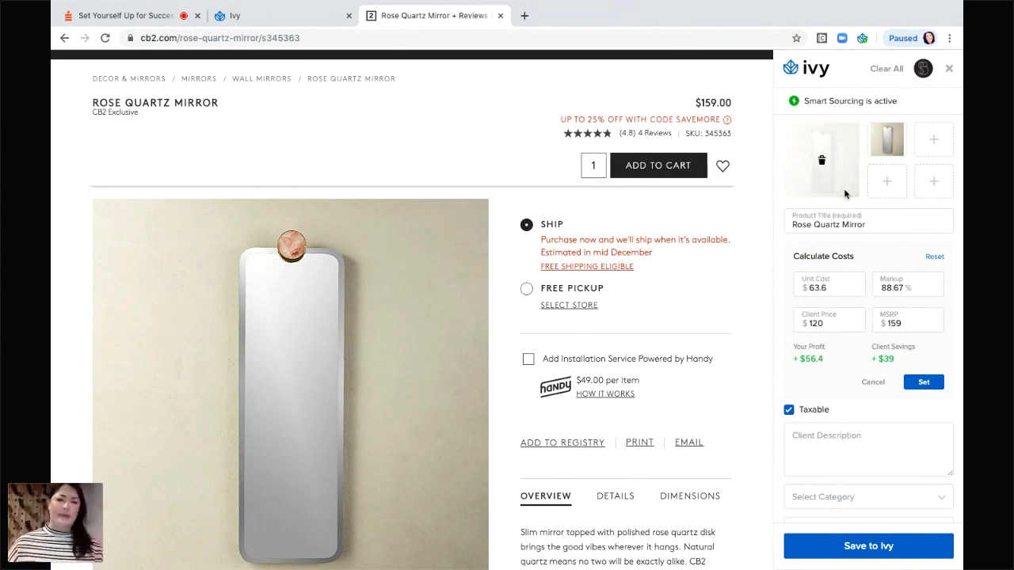
{"action": "mouse_move", "coordinate": [382, 350]}
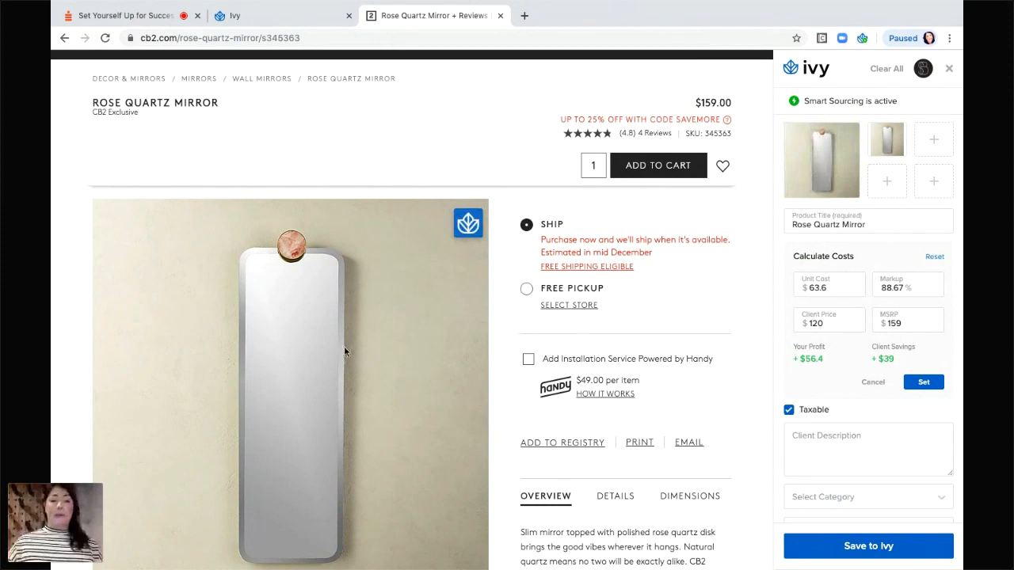
{"action": "scroll", "coordinate": [345, 351], "scroll_direction": "down", "scroll_amount": 1}
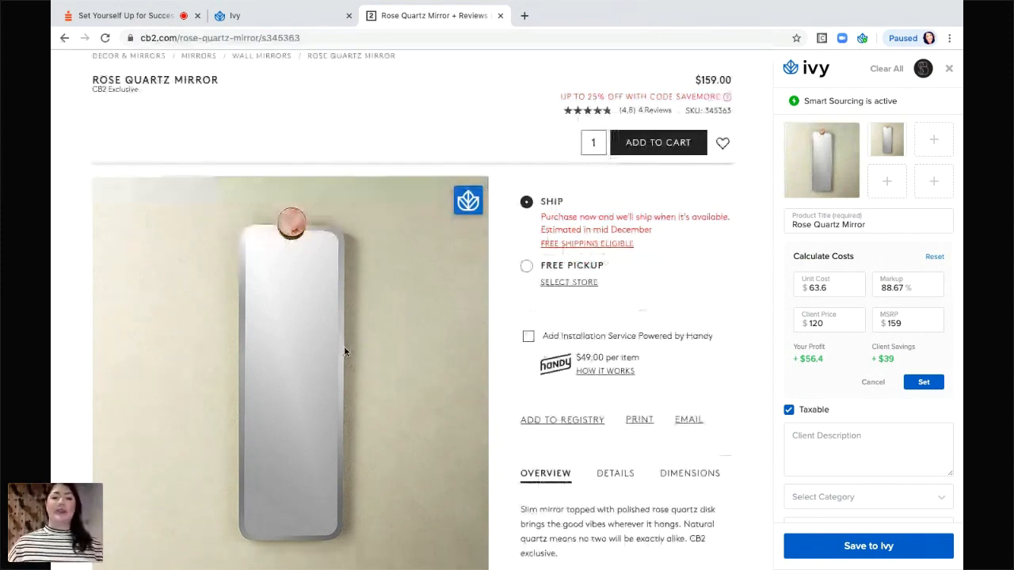
{"action": "scroll", "coordinate": [344, 351], "scroll_direction": "down", "scroll_amount": 1}
{"action": "scroll", "coordinate": [369, 268], "scroll_direction": "up", "scroll_amount": 1}
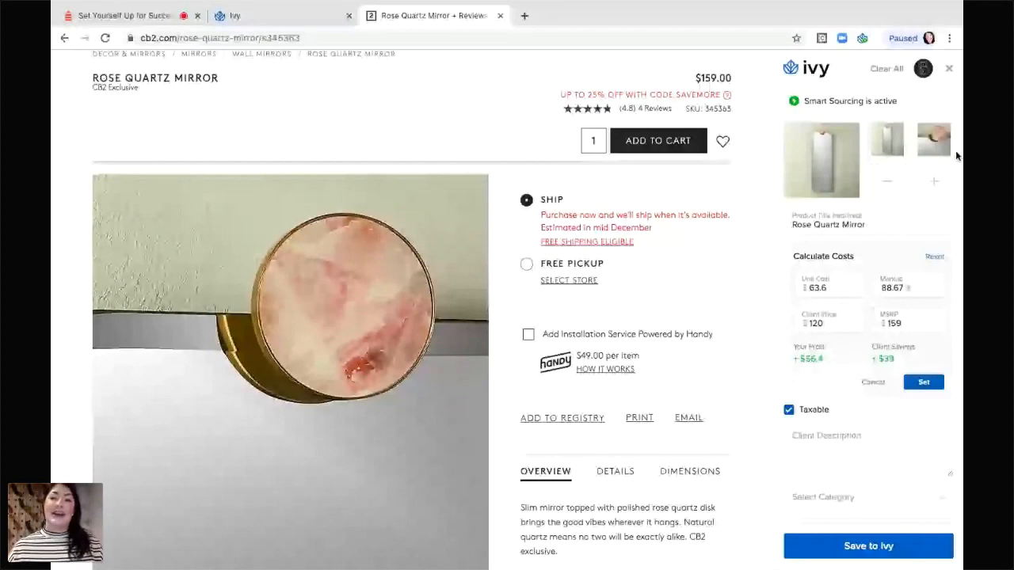
Delete the duplicate mirror thumbnail from the clip and scroll the page back to the top.
{"action": "left_click", "coordinate": [898, 142]}
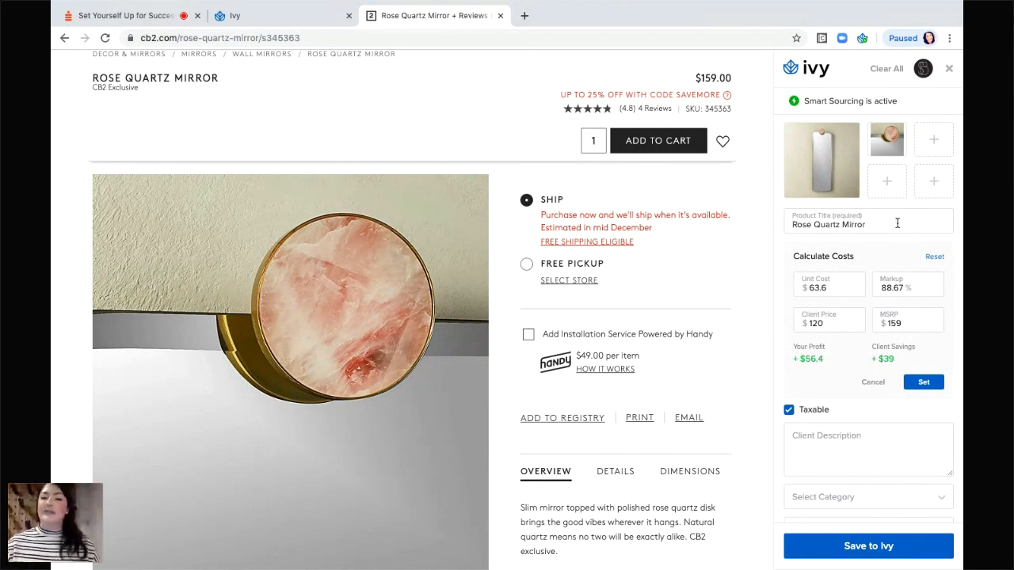
{"action": "scroll", "coordinate": [646, 248], "scroll_direction": "up", "scroll_amount": 2}
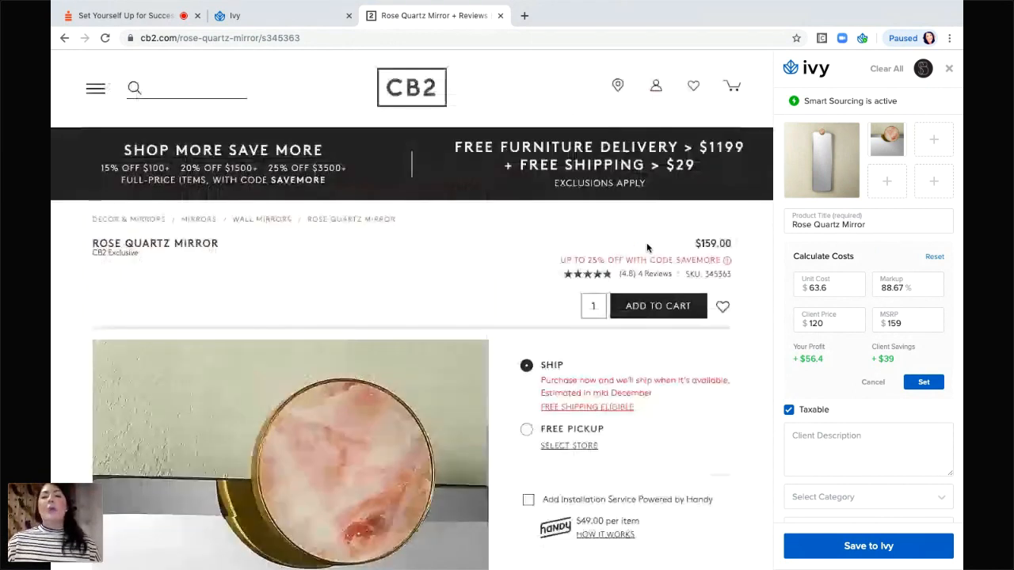
{"action": "scroll", "coordinate": [647, 248], "scroll_direction": "up", "scroll_amount": 1}
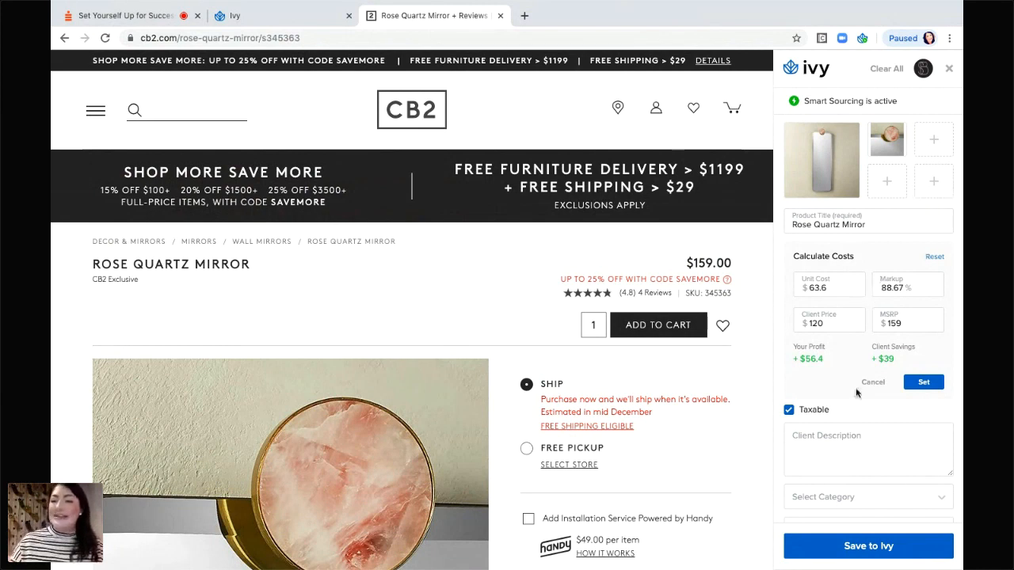
Clear the Unit Cost field and the stray Markup value in Calculate Costs.
{"action": "scroll", "coordinate": [856, 388], "scroll_direction": "down", "scroll_amount": 3}
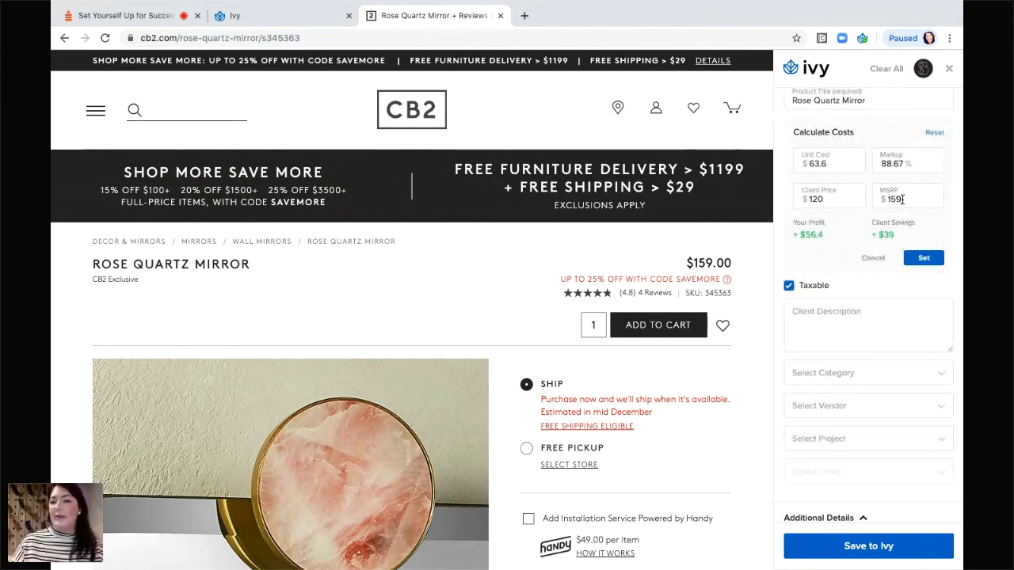
{"action": "left_click", "coordinate": [835, 162]}
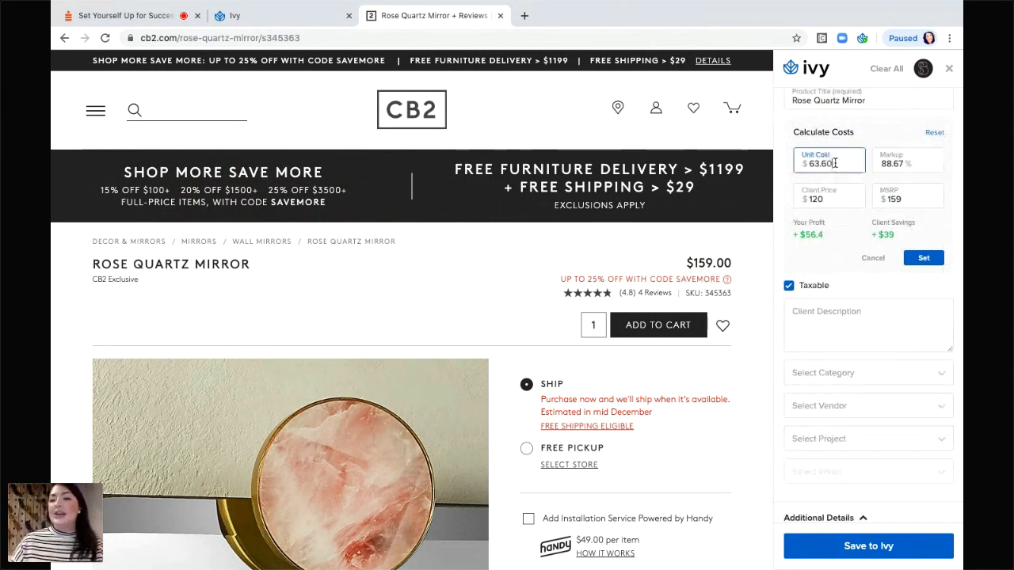
{"action": "key", "text": "BackSpace"}
{"action": "key", "text": "BackSpace"}
{"action": "key", "text": "BackSpace"}
{"action": "key", "text": "BackSpace"}
{"action": "key", "text": "BackSpace"}
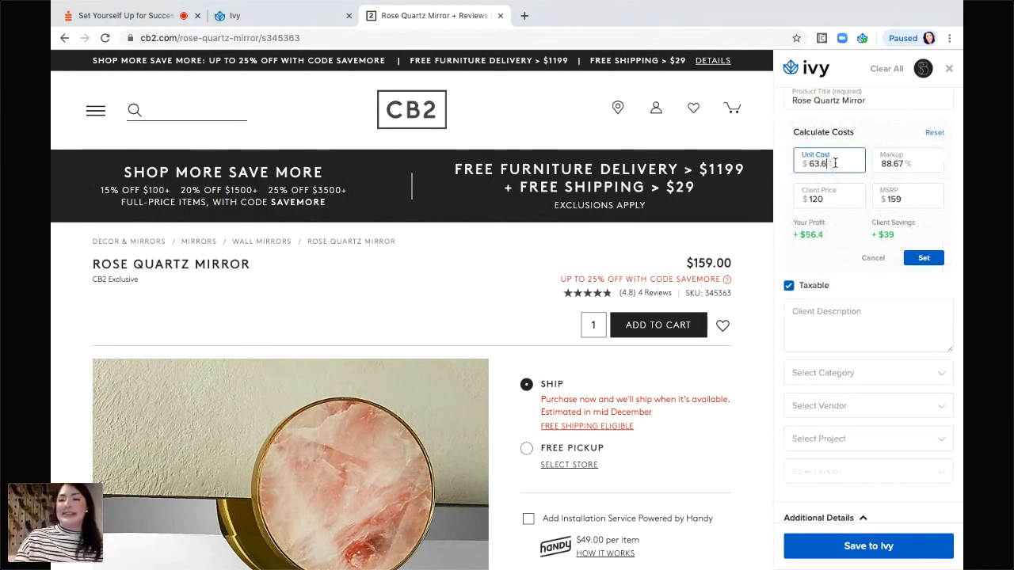
{"action": "left_click", "coordinate": [931, 162]}
{"action": "key", "text": "BackSpace"}
{"action": "key", "text": "BackSpace"}
{"action": "key", "text": "BackSpace"}
{"action": "key", "text": "BackSpace"}
{"action": "key", "text": "BackSpace"}
{"action": "key", "text": "BackSpace"}
{"action": "key", "text": "BackSpace"}
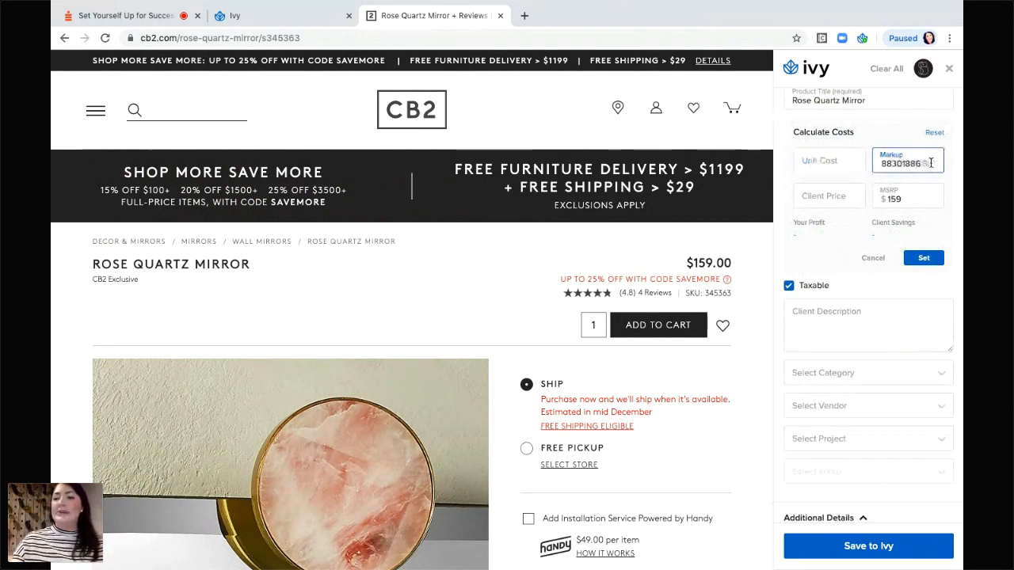
{"action": "left_click_drag", "start_coordinate": [882, 162], "coordinate": [935, 164]}
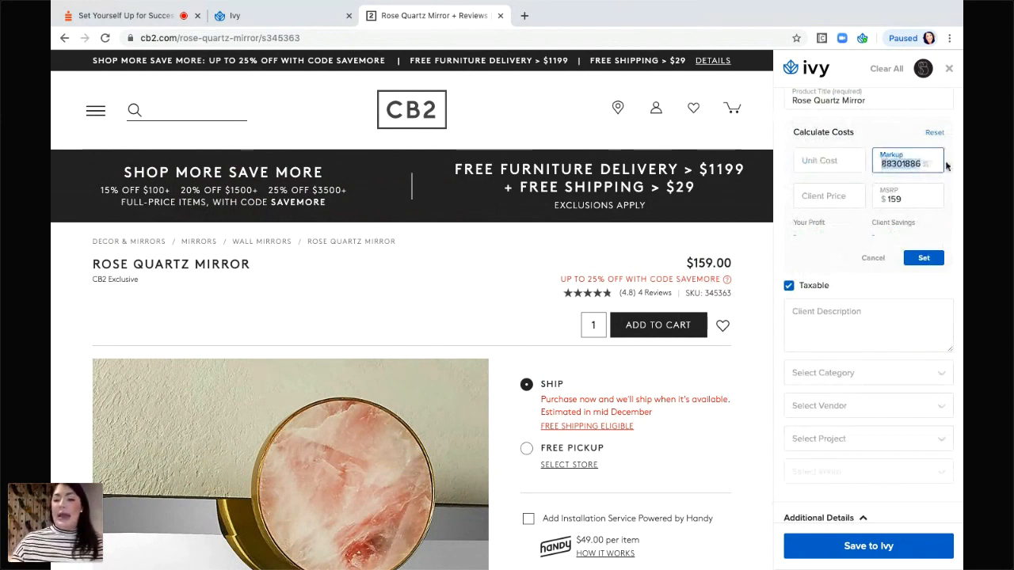
{"action": "key", "text": "BackSpace"}
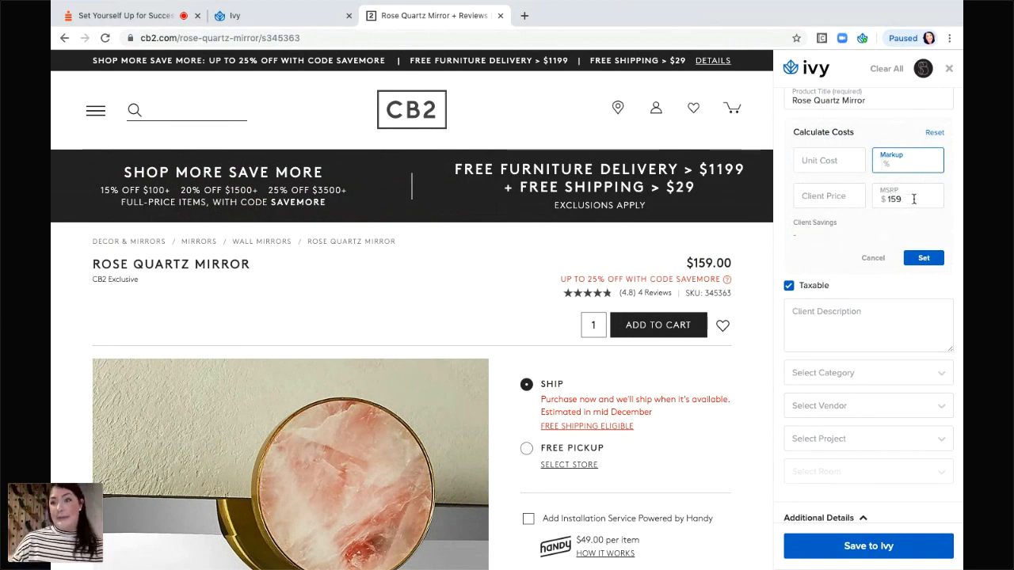
Enter a $75 unit cost and $130 client price, giving a 73.33% markup.
{"action": "left_click", "coordinate": [814, 162]}
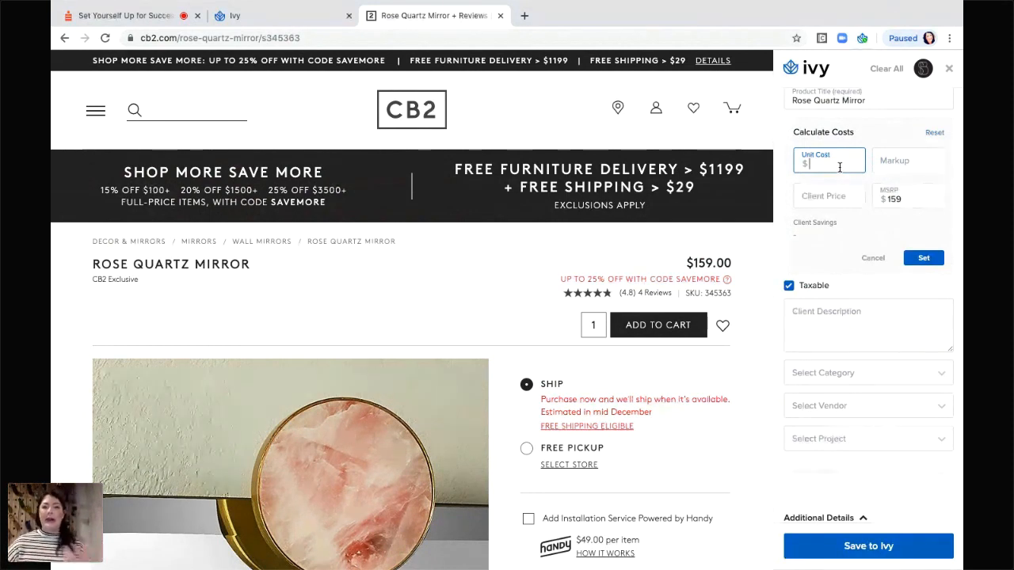
{"action": "type", "text": "75"}
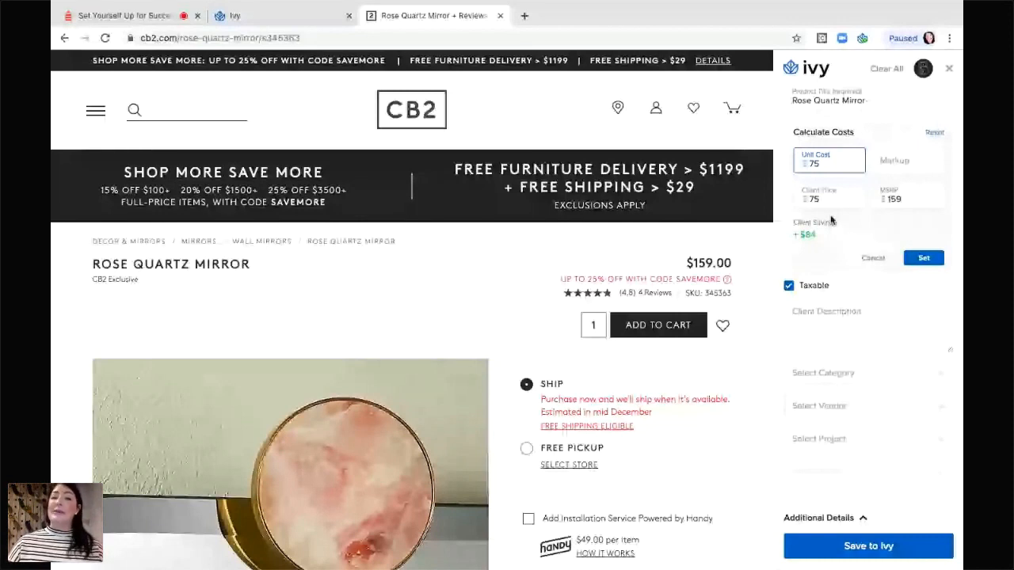
{"action": "left_click", "coordinate": [899, 163]}
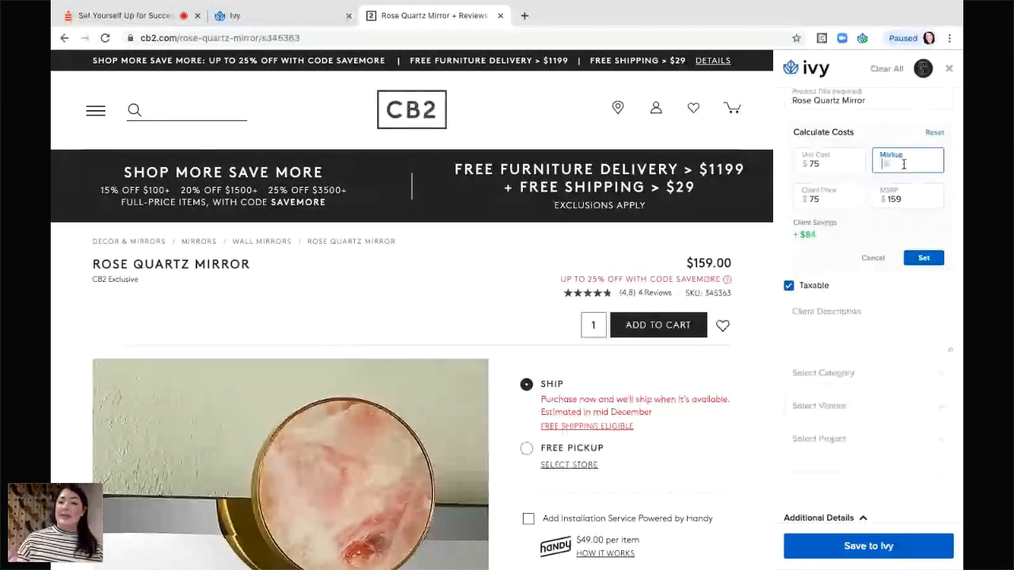
{"action": "left_click", "coordinate": [836, 195]}
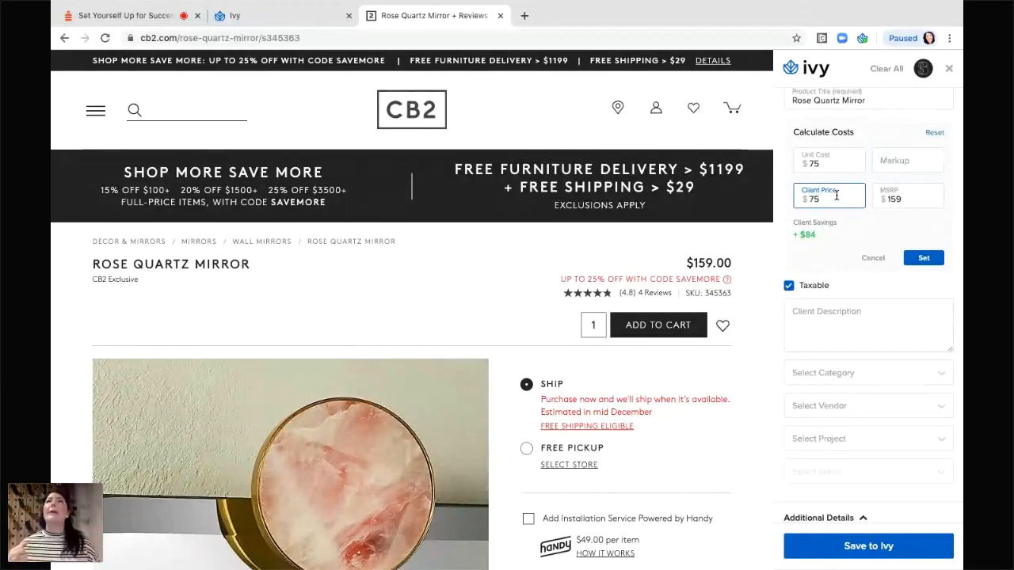
{"action": "key", "text": "BackSpace"}
{"action": "key", "text": "BackSpace"}
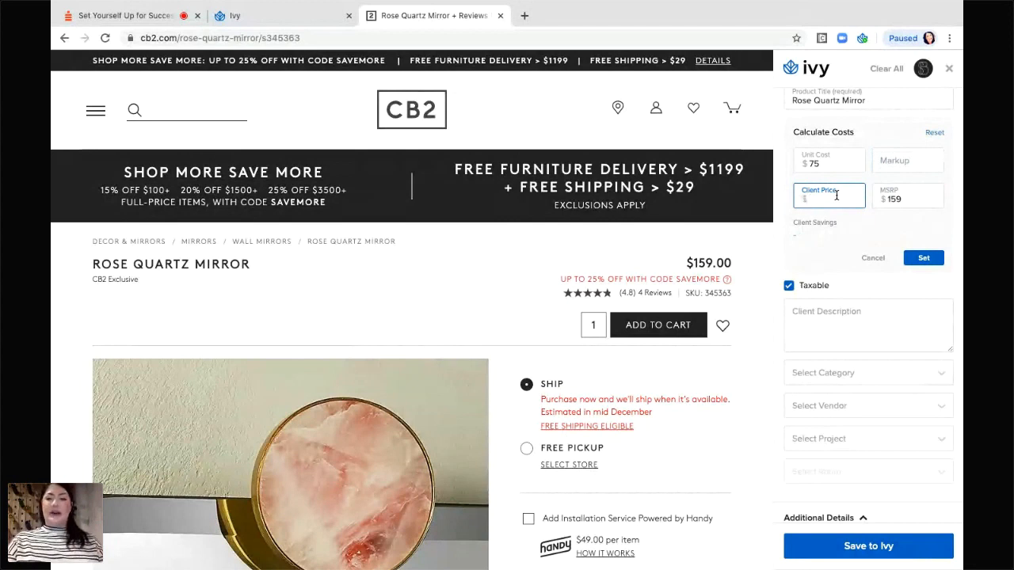
{"action": "type", "text": "130"}
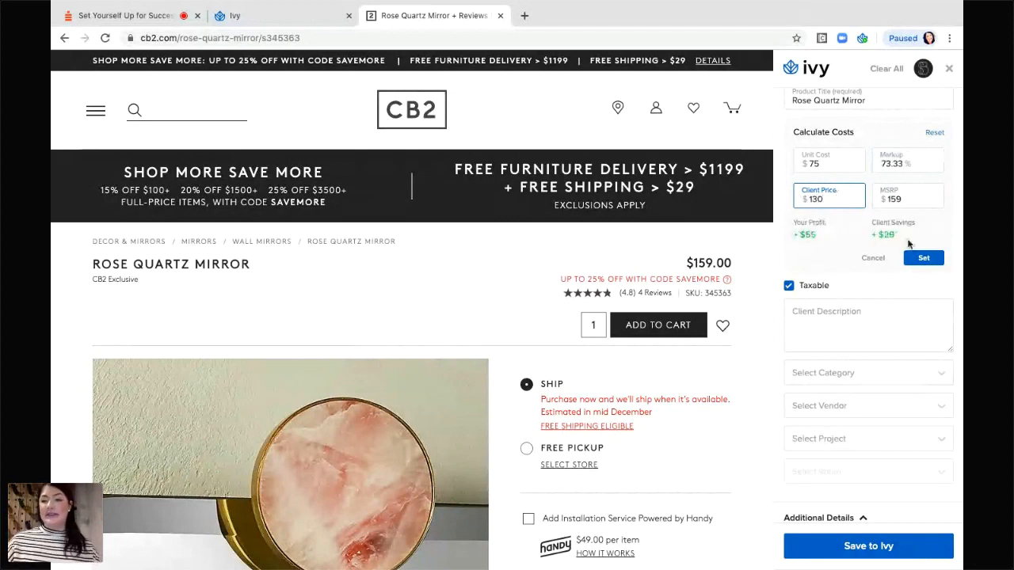
{"action": "left_click", "coordinate": [837, 260]}
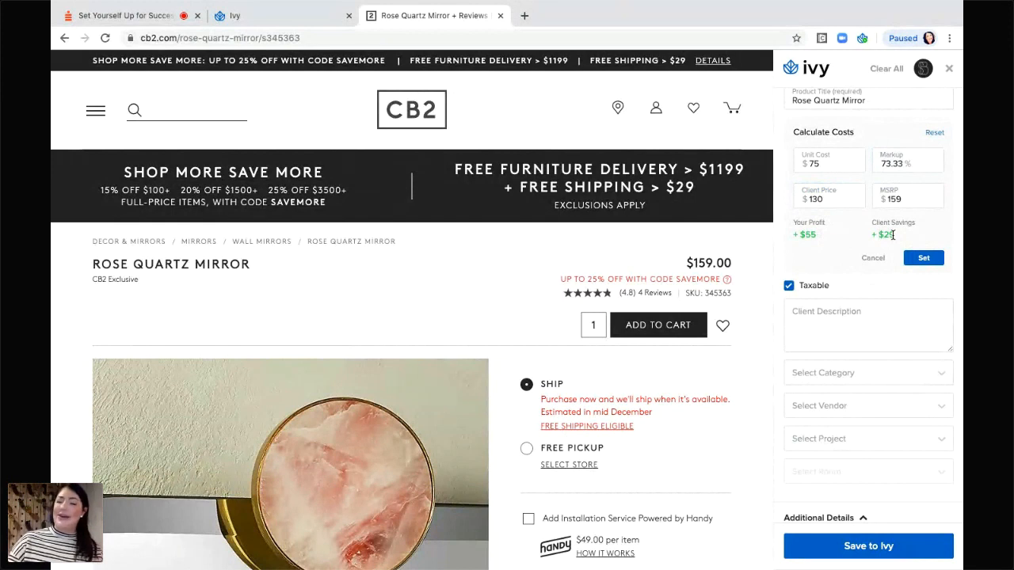
Apply the $75 cost and 73.33% markup, then add the CB2 overview paragraph as client description.
{"action": "left_click", "coordinate": [921, 259]}
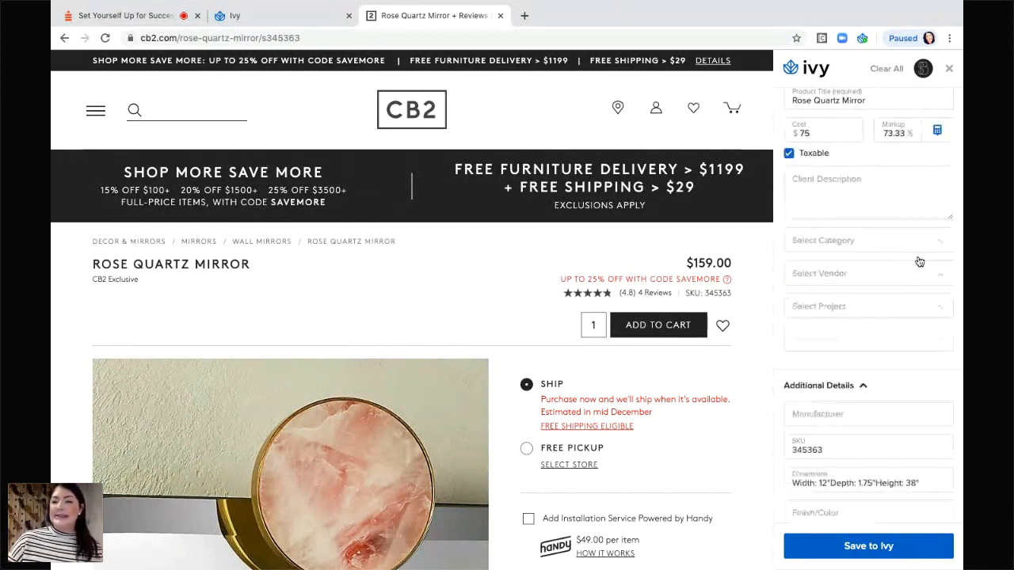
{"action": "scroll", "coordinate": [911, 238], "scroll_direction": "up", "scroll_amount": 3}
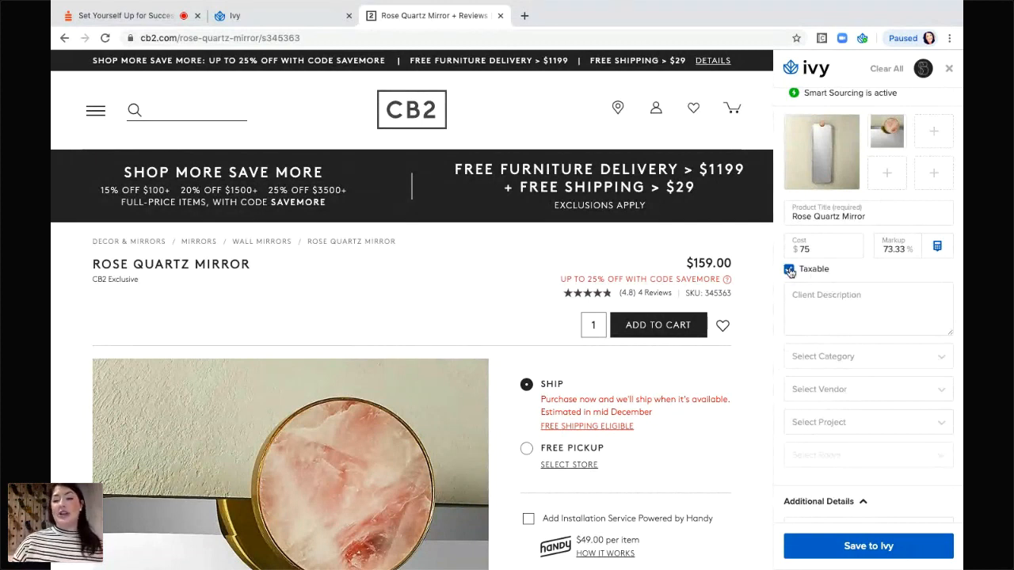
{"action": "left_click", "coordinate": [841, 303]}
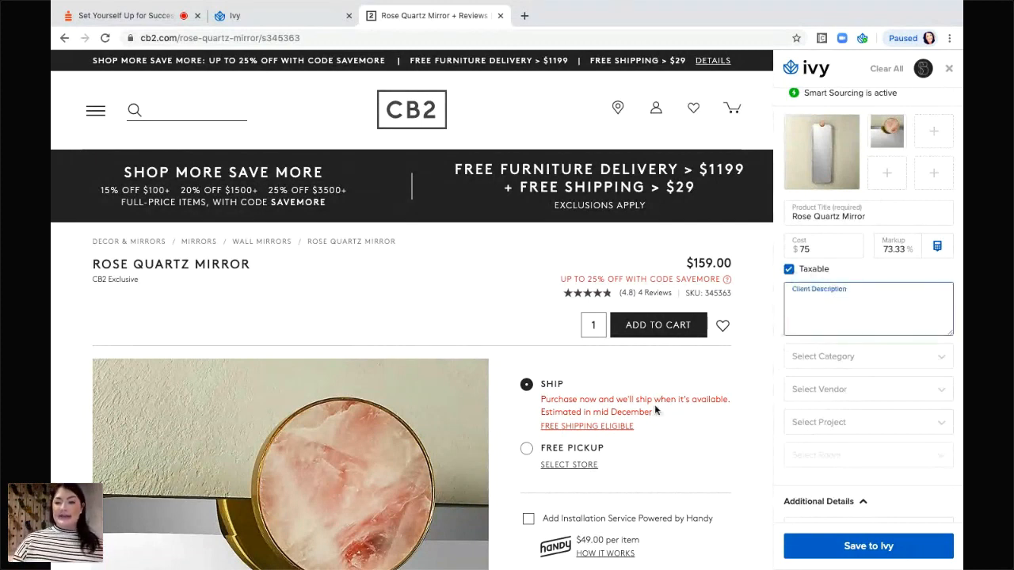
{"action": "scroll", "coordinate": [656, 409], "scroll_direction": "down", "scroll_amount": 2}
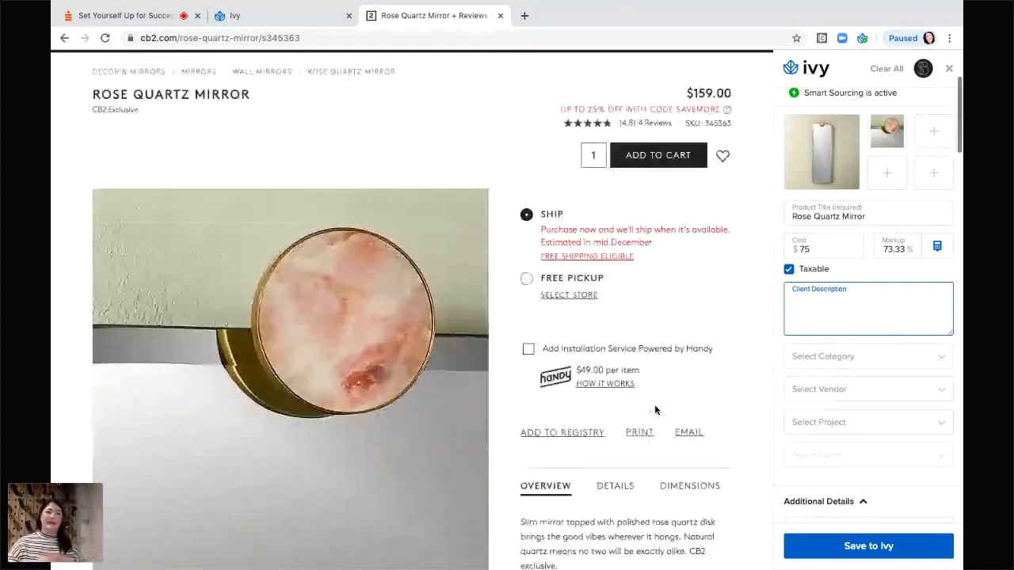
{"action": "scroll", "coordinate": [655, 410], "scroll_direction": "down", "scroll_amount": 1}
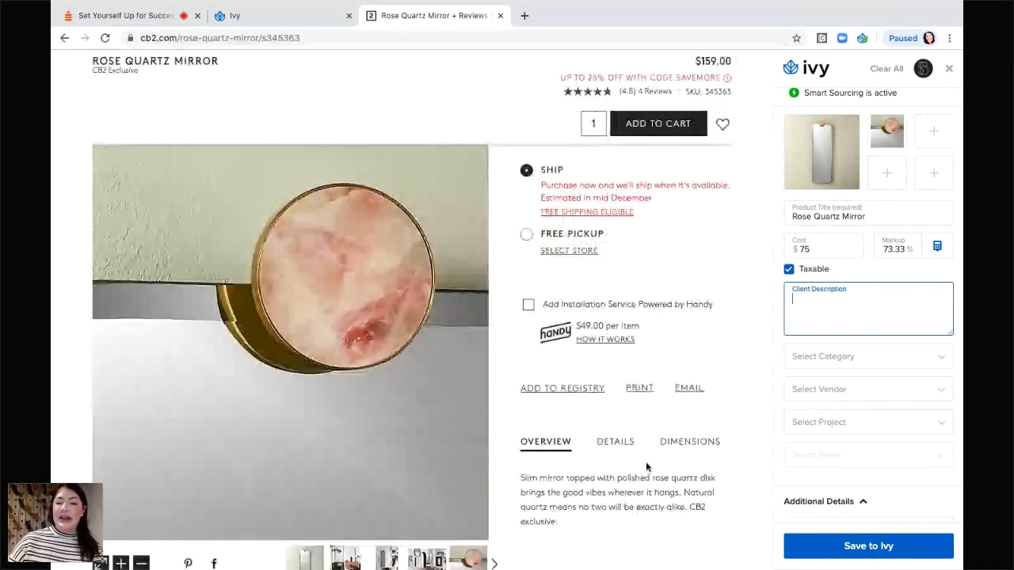
{"action": "scroll", "coordinate": [646, 467], "scroll_direction": "down", "scroll_amount": 1}
{"action": "scroll", "coordinate": [645, 461], "scroll_direction": "down", "scroll_amount": 5}
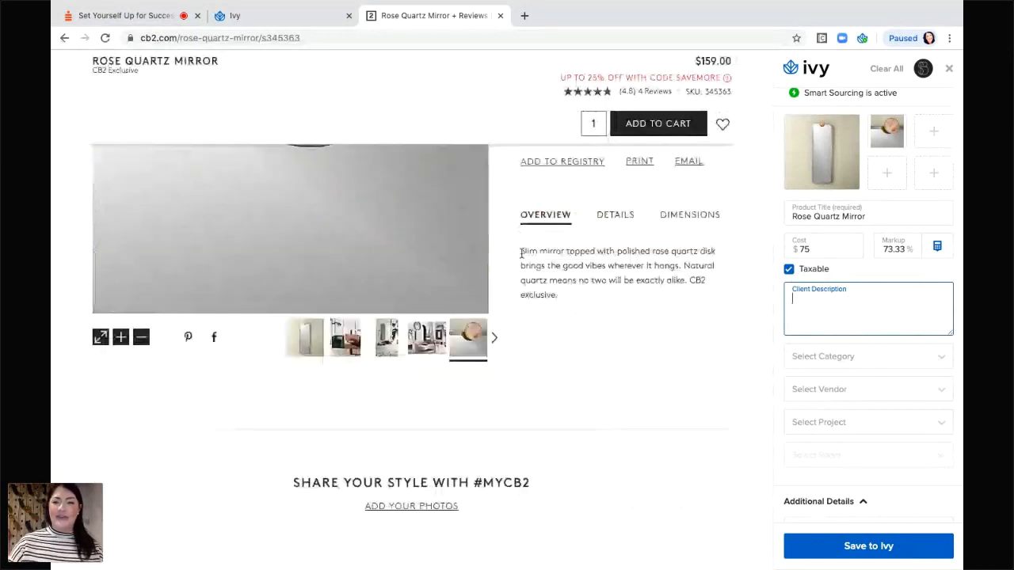
{"action": "left_click_drag", "start_coordinate": [521, 252], "coordinate": [703, 290]}
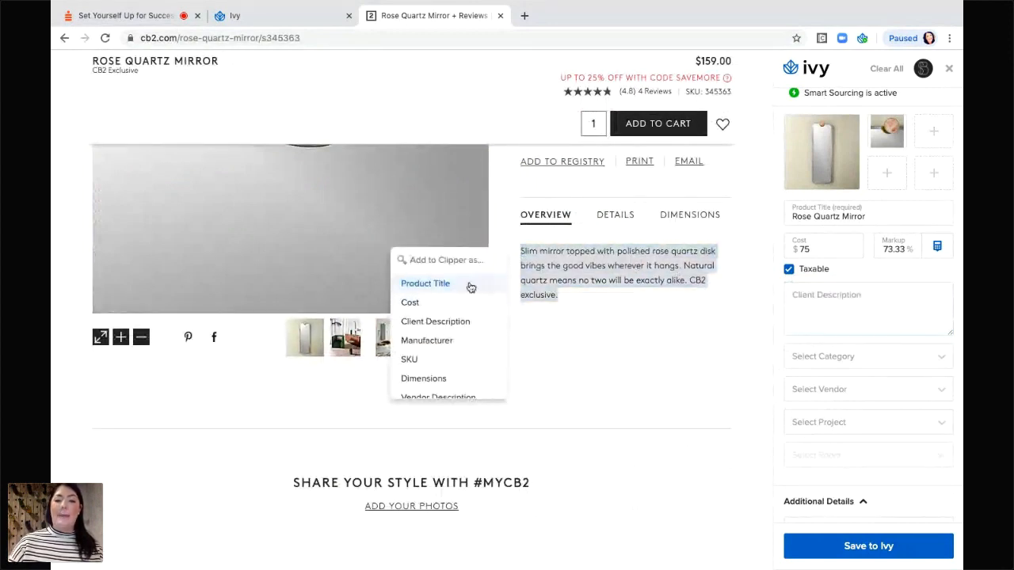
{"action": "left_click", "coordinate": [463, 326]}
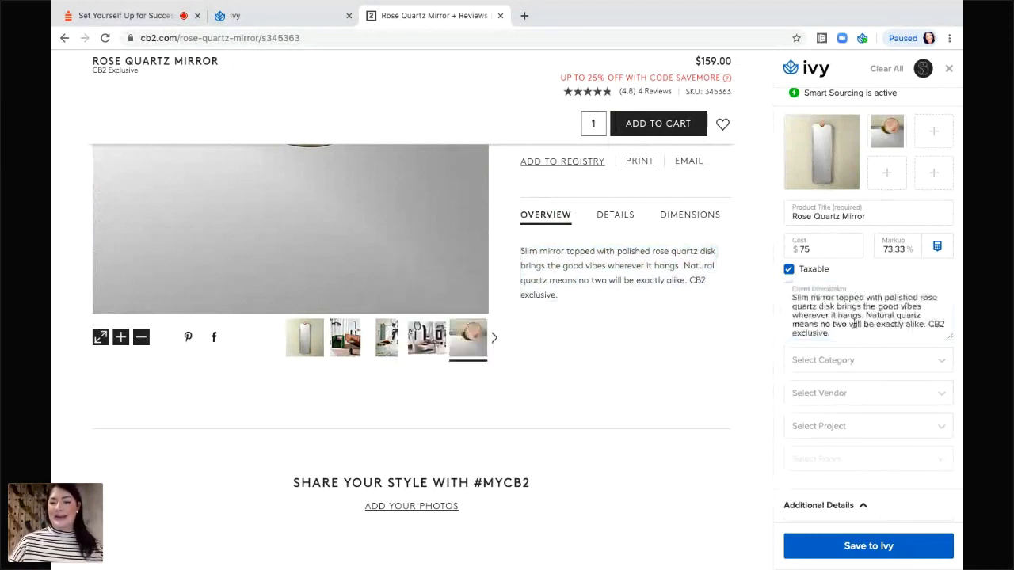
{"action": "left_click", "coordinate": [830, 361]}
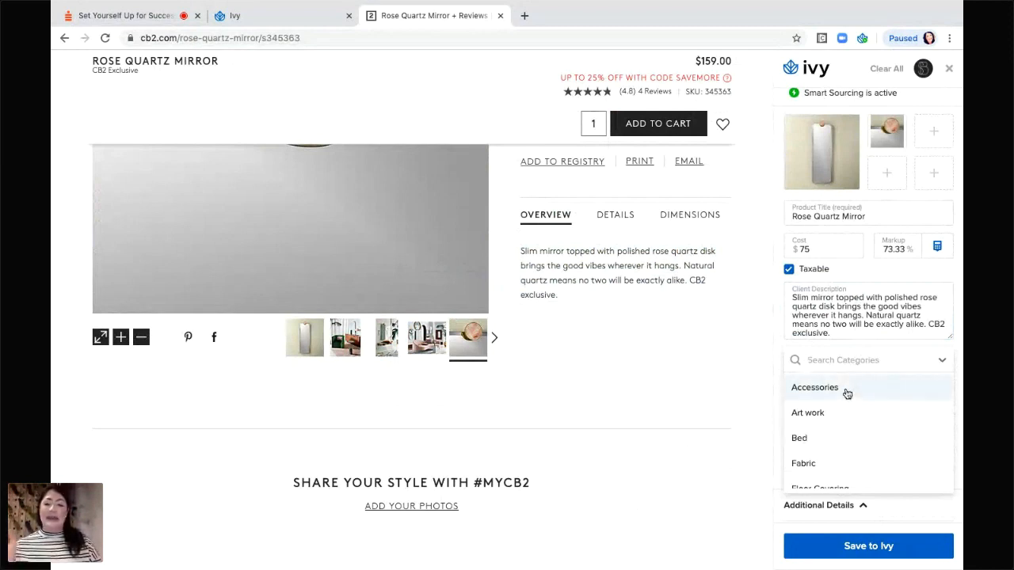
Choose Accessories from the category list for the mirror clip.
{"action": "scroll", "coordinate": [847, 394], "scroll_direction": "down", "scroll_amount": 3}
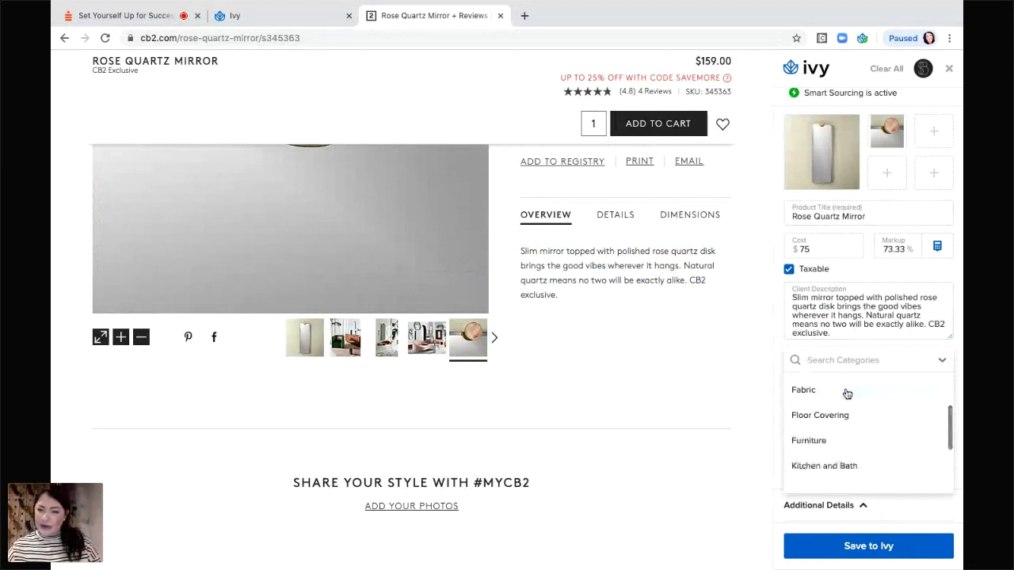
{"action": "scroll", "coordinate": [847, 393], "scroll_direction": "down", "scroll_amount": 5}
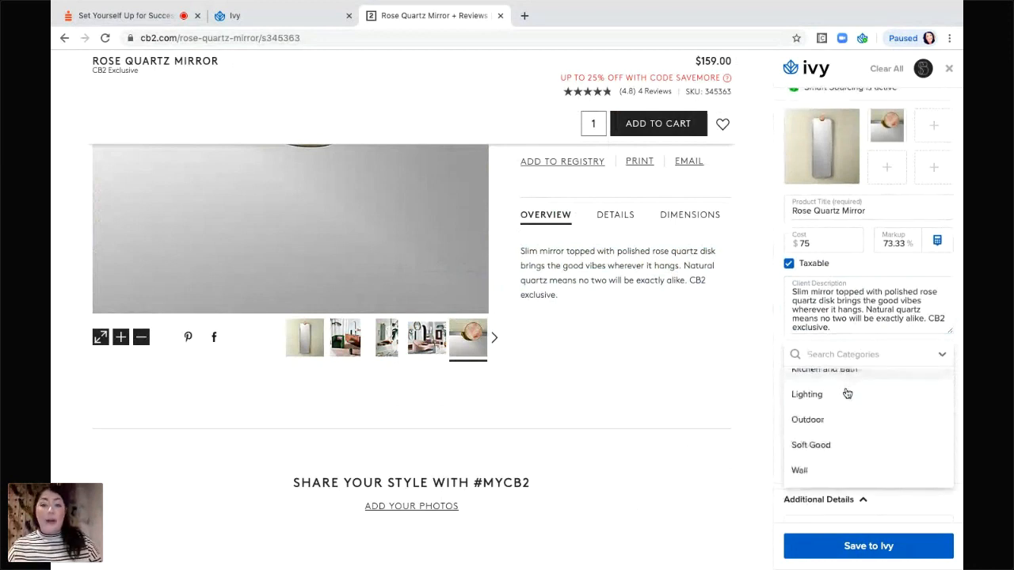
{"action": "scroll", "coordinate": [847, 393], "scroll_direction": "down", "scroll_amount": 4}
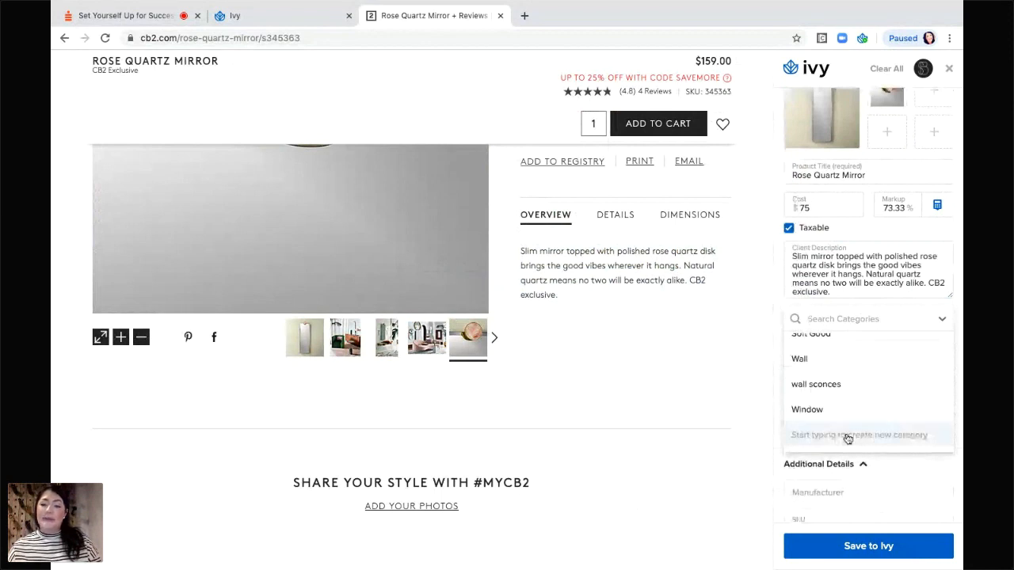
{"action": "left_click", "coordinate": [879, 443]}
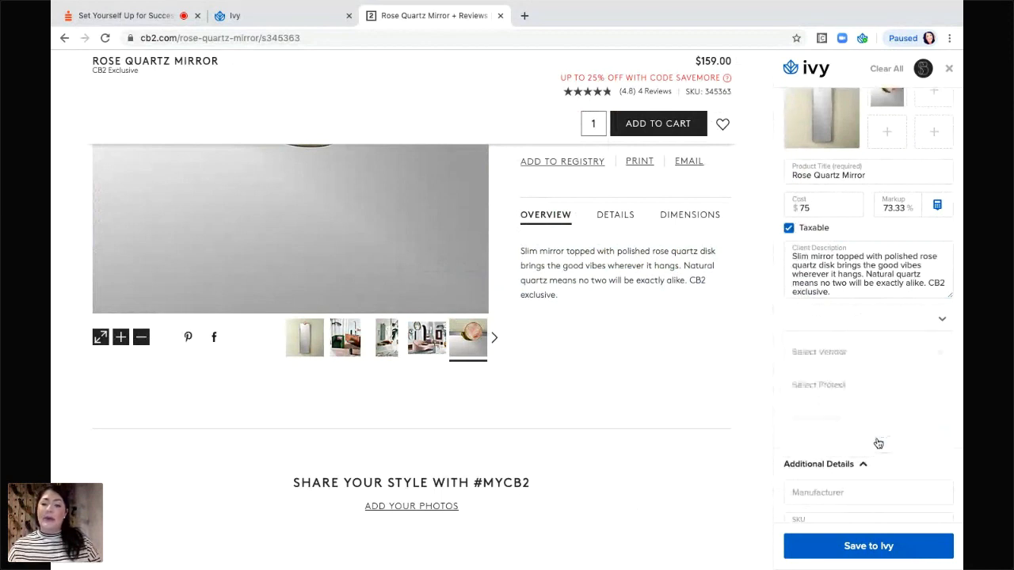
{"action": "left_click", "coordinate": [830, 316]}
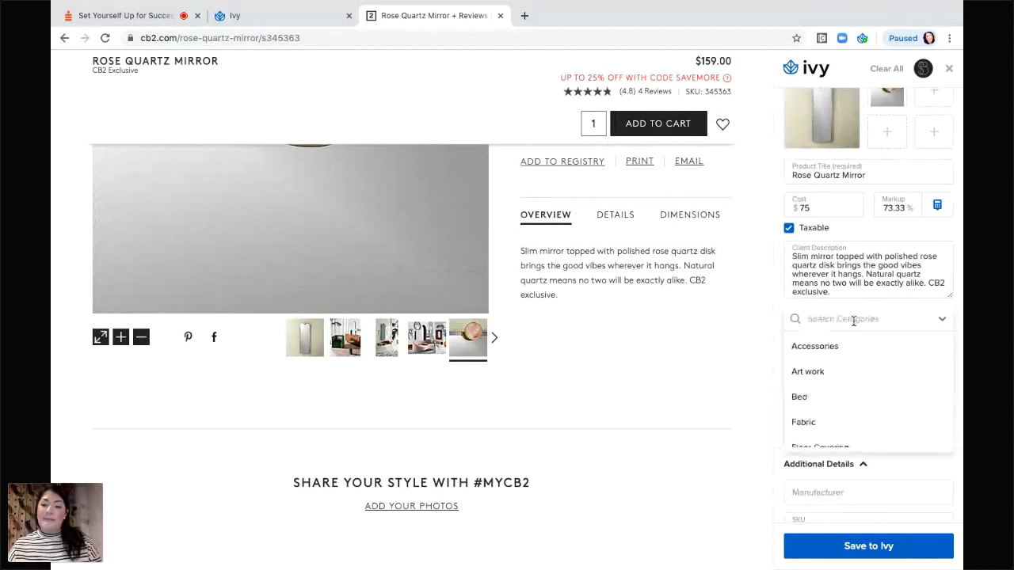
{"action": "left_click", "coordinate": [829, 348]}
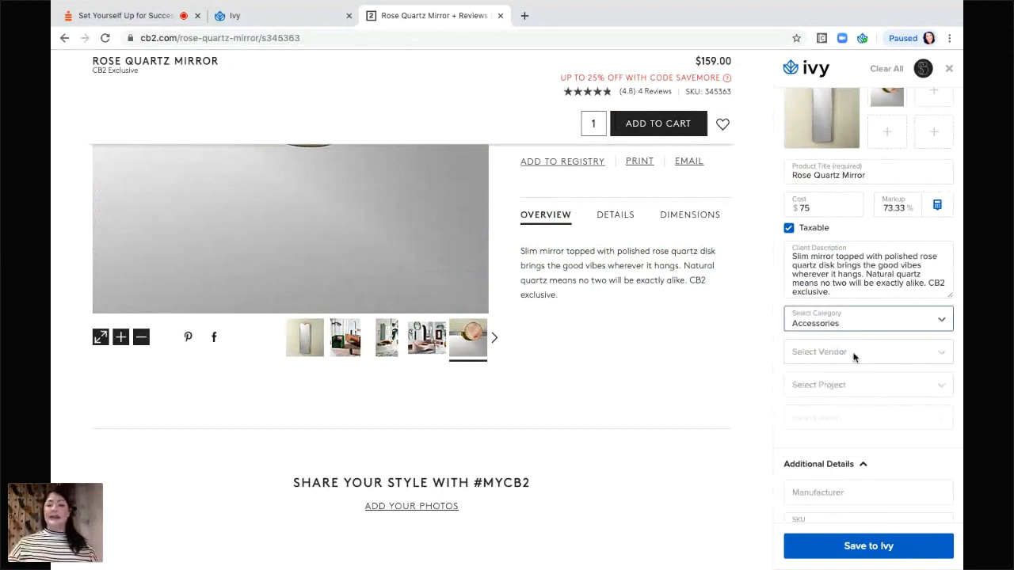
{"action": "left_click", "coordinate": [853, 356]}
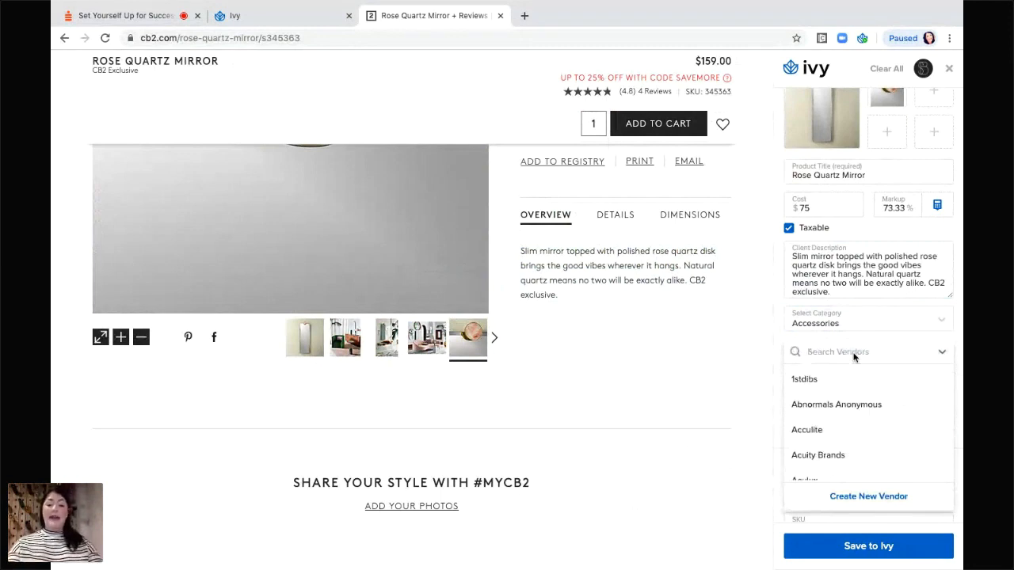
Set the vendor to CB2 and assign the clip to the Pine Street project.
{"action": "type", "text": "cb2"}
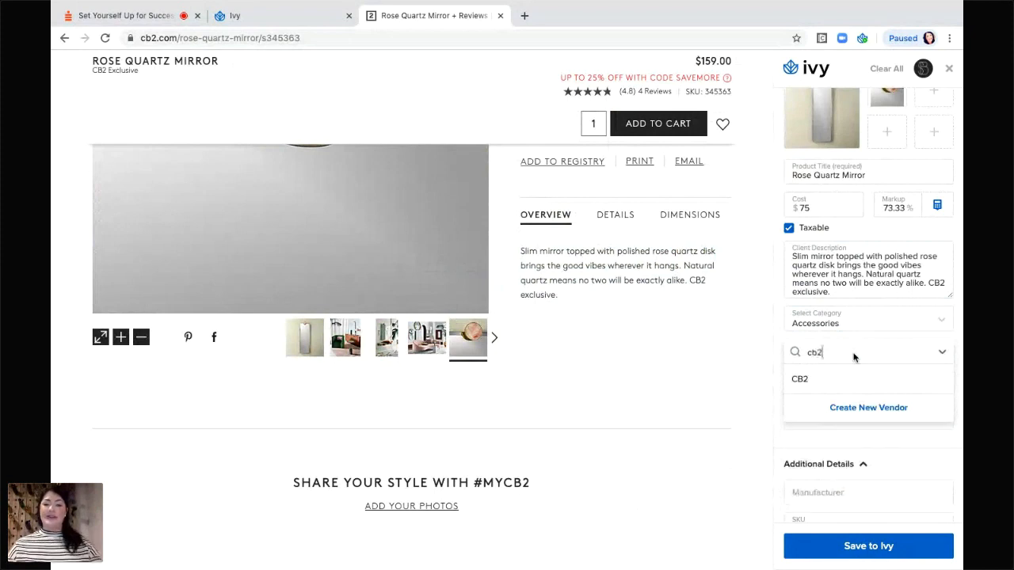
{"action": "left_click", "coordinate": [804, 384]}
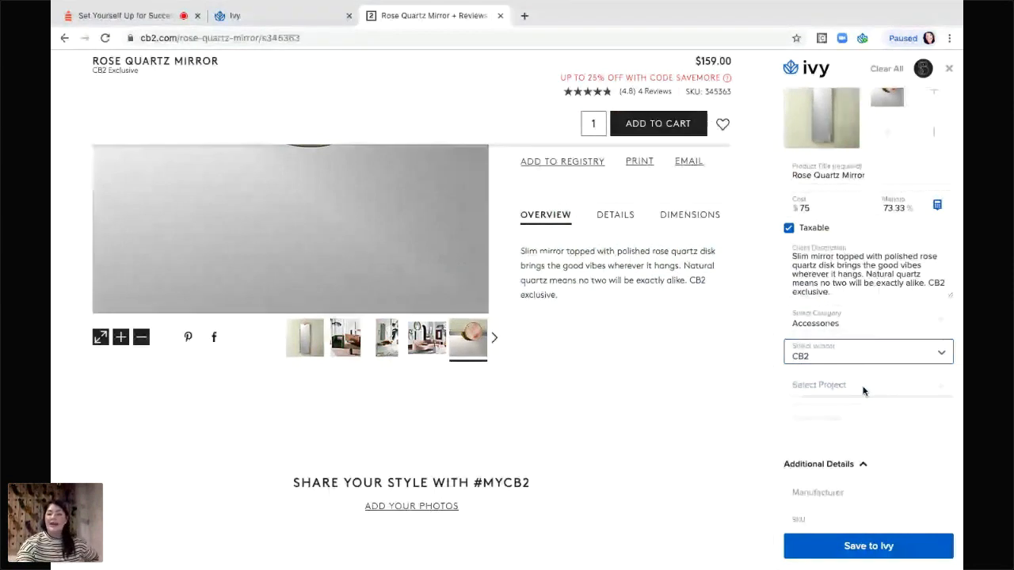
{"action": "left_click", "coordinate": [864, 388]}
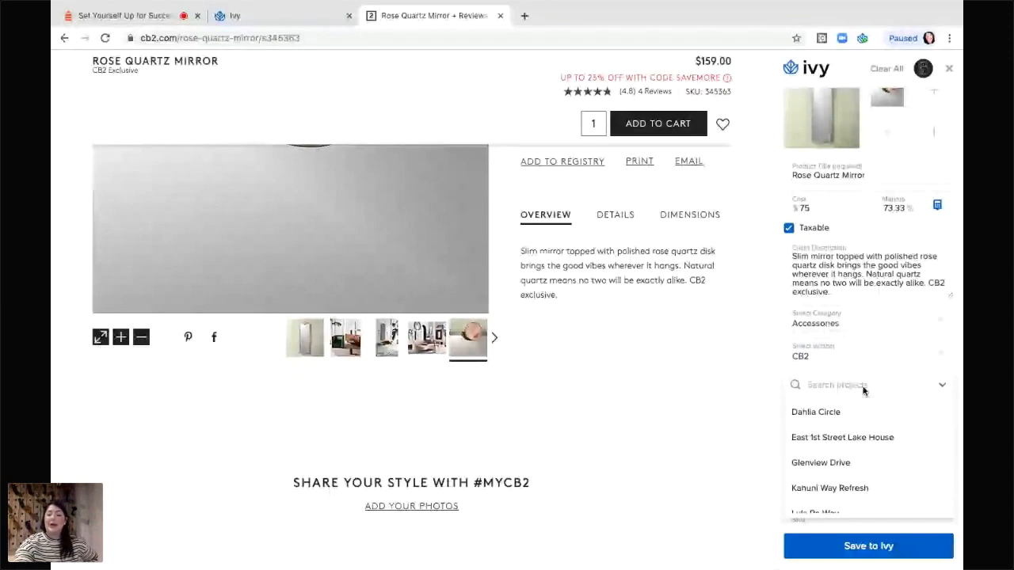
{"action": "scroll", "coordinate": [828, 447], "scroll_direction": "down", "scroll_amount": 3}
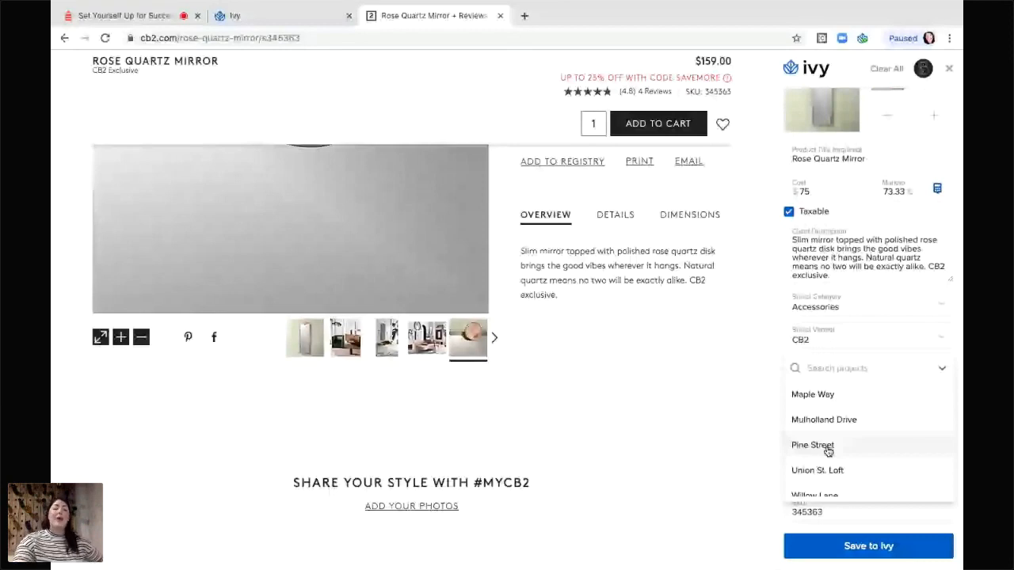
{"action": "left_click", "coordinate": [826, 447]}
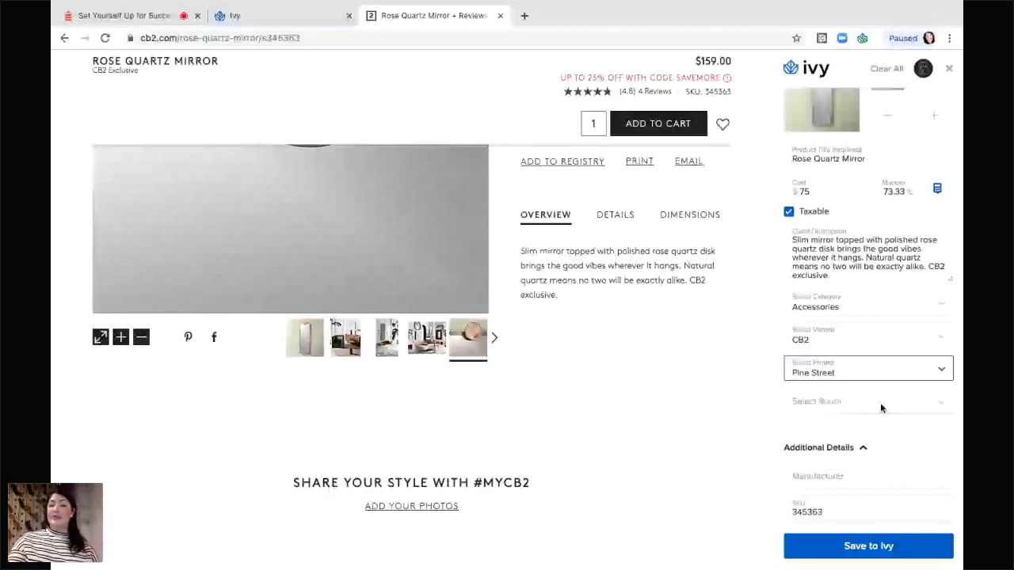
{"action": "left_click", "coordinate": [871, 405]}
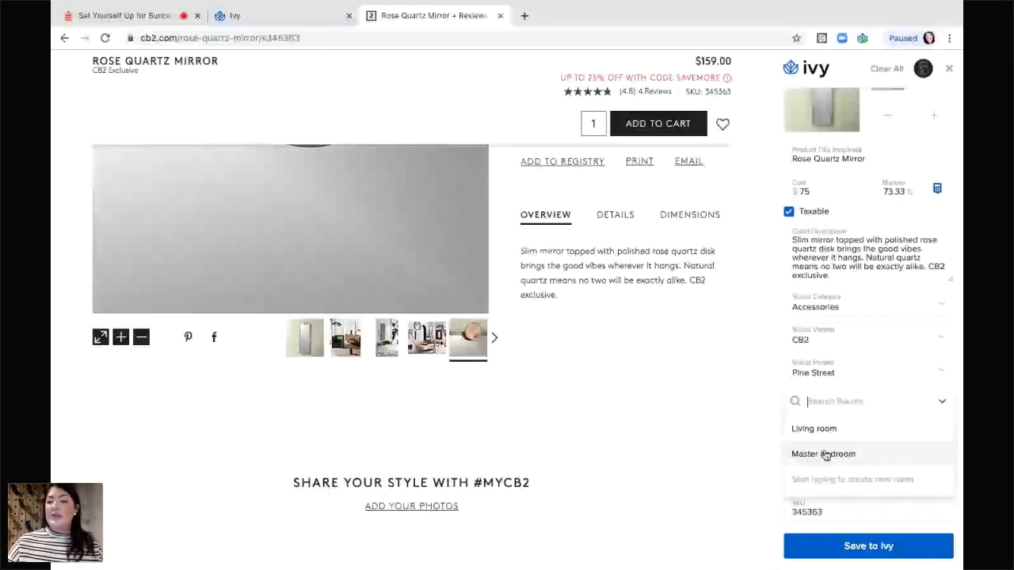
Pick Master bedroom from the room list for the mirror clip.
{"action": "left_click", "coordinate": [826, 456]}
{"action": "scroll", "coordinate": [822, 168], "scroll_direction": "down", "scroll_amount": 4}
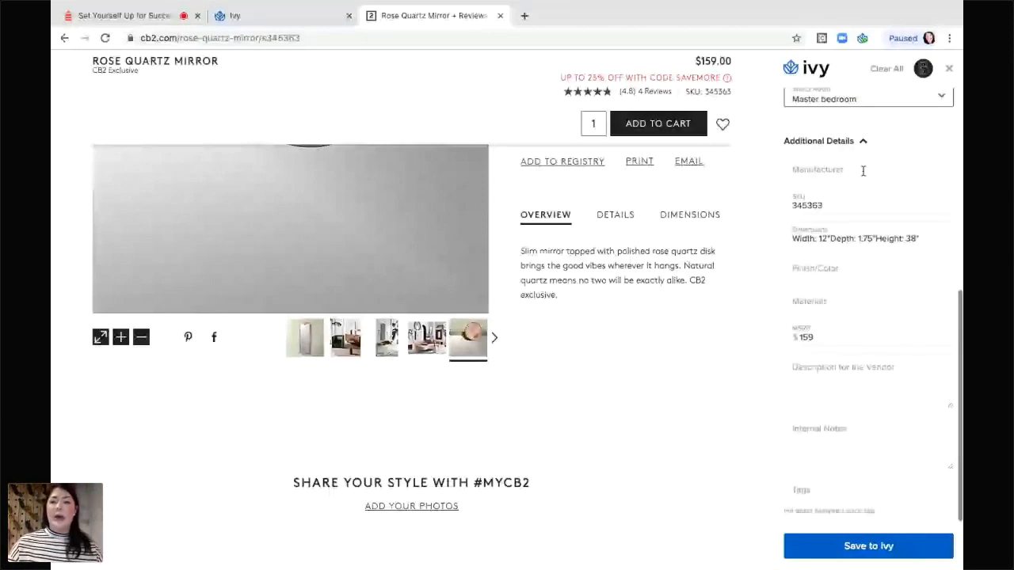
From the CB2 details list, send 'Made in India' to the Manufacturer field.
{"action": "left_click", "coordinate": [616, 218]}
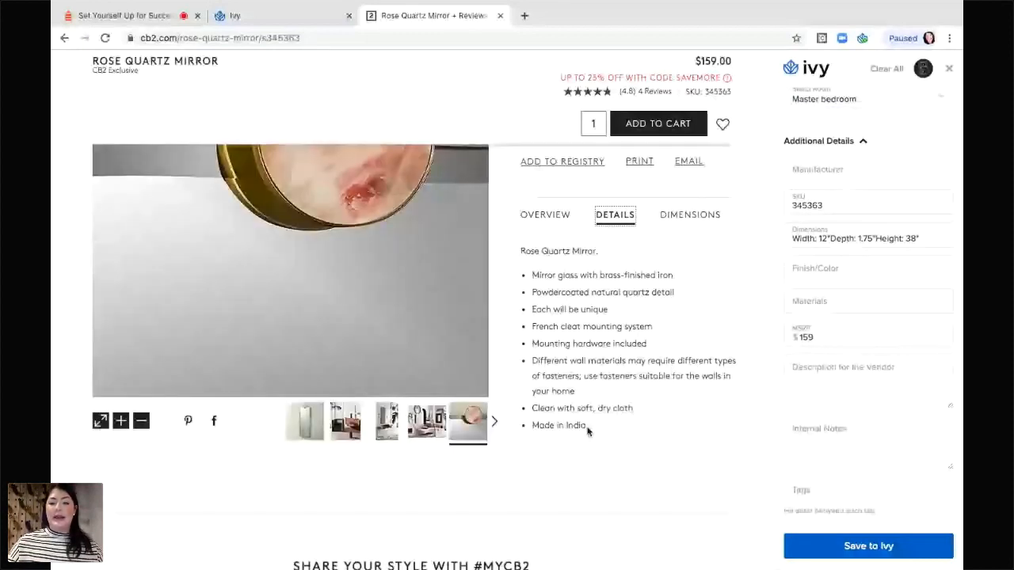
{"action": "left_click_drag", "start_coordinate": [586, 426], "coordinate": [533, 431]}
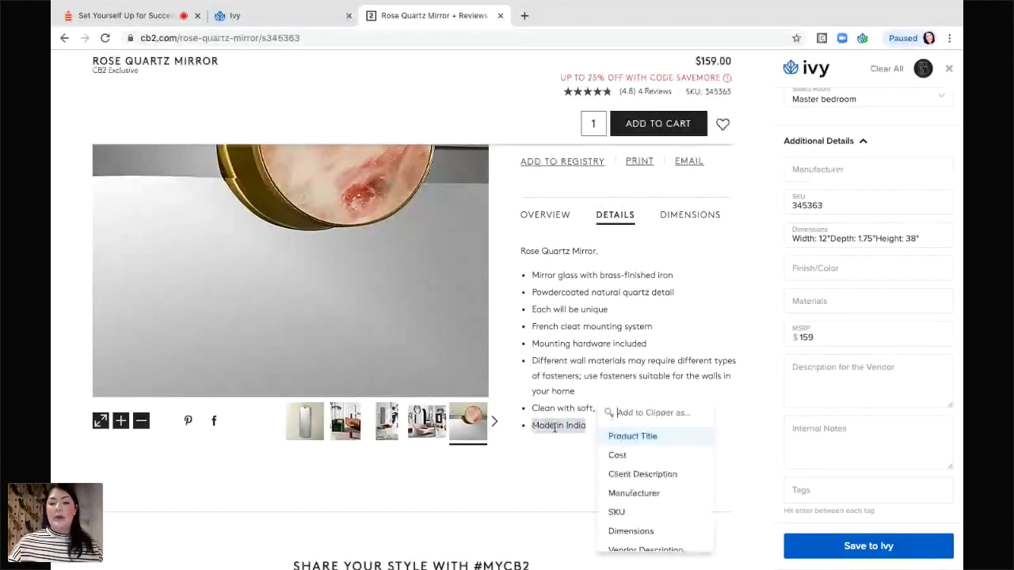
{"action": "left_click", "coordinate": [634, 493]}
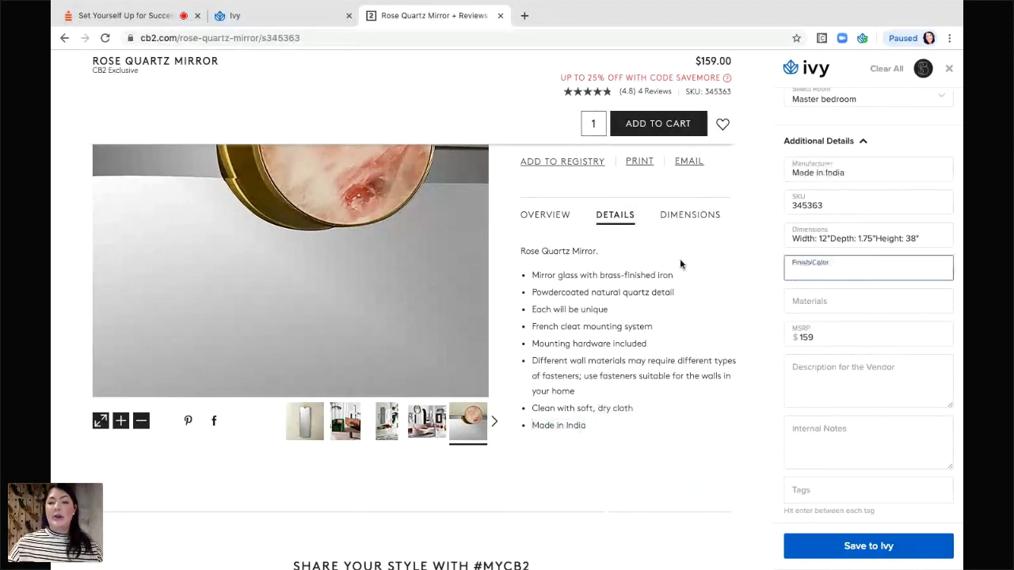
Fill Finish/Color with 'Mirror glass with brass-finished iron' from the details list.
{"action": "left_click_drag", "start_coordinate": [673, 276], "coordinate": [531, 276]}
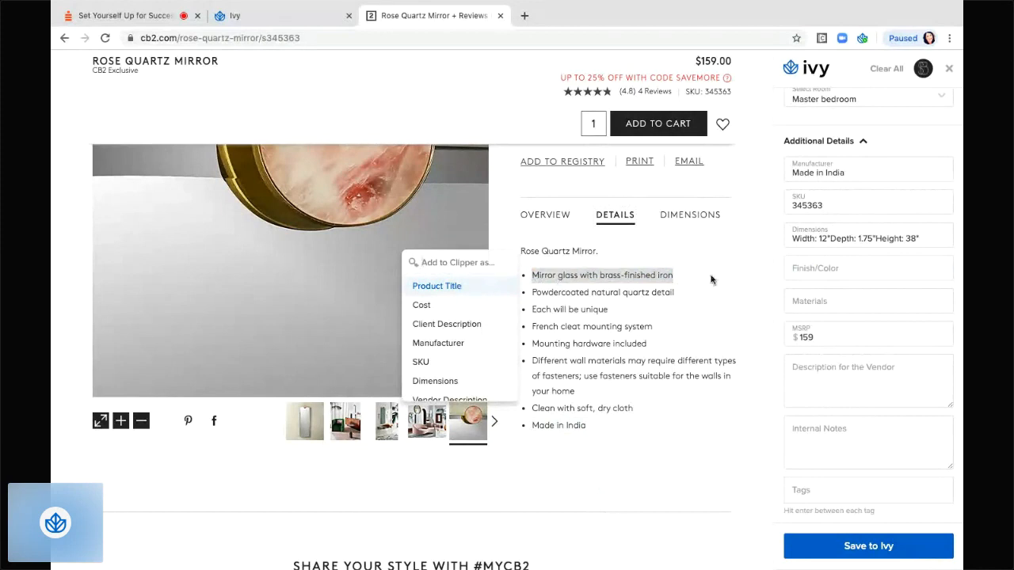
{"action": "scroll", "coordinate": [441, 384], "scroll_direction": "down", "scroll_amount": 1}
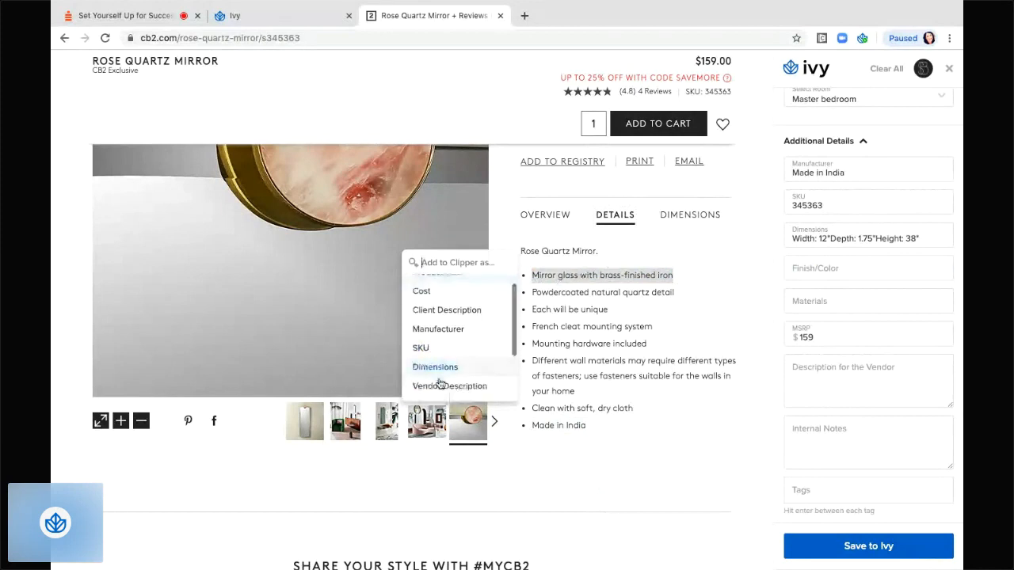
{"action": "scroll", "coordinate": [441, 383], "scroll_direction": "down", "scroll_amount": 1}
{"action": "left_click", "coordinate": [440, 383]}
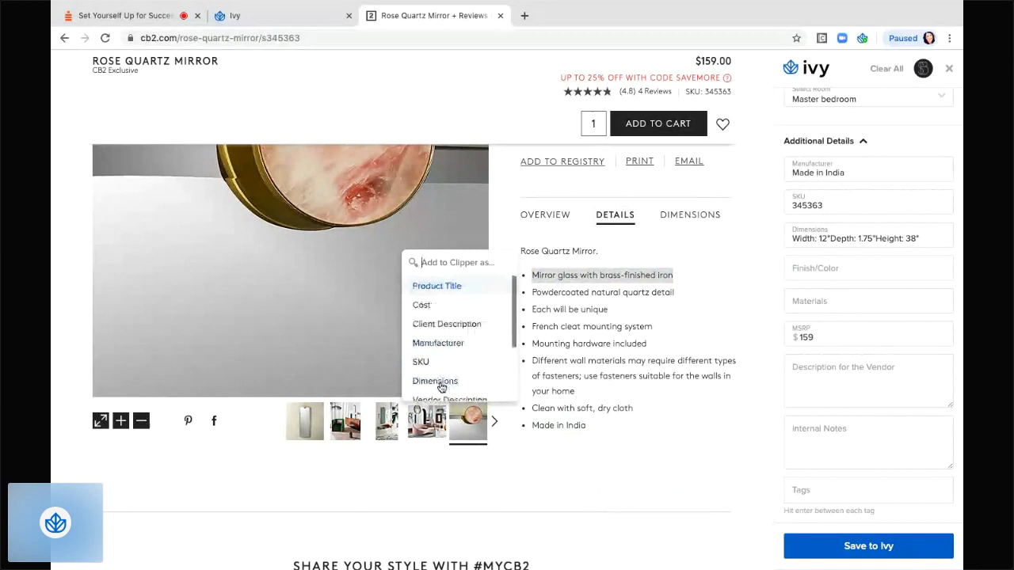
{"action": "left_click", "coordinate": [786, 304]}
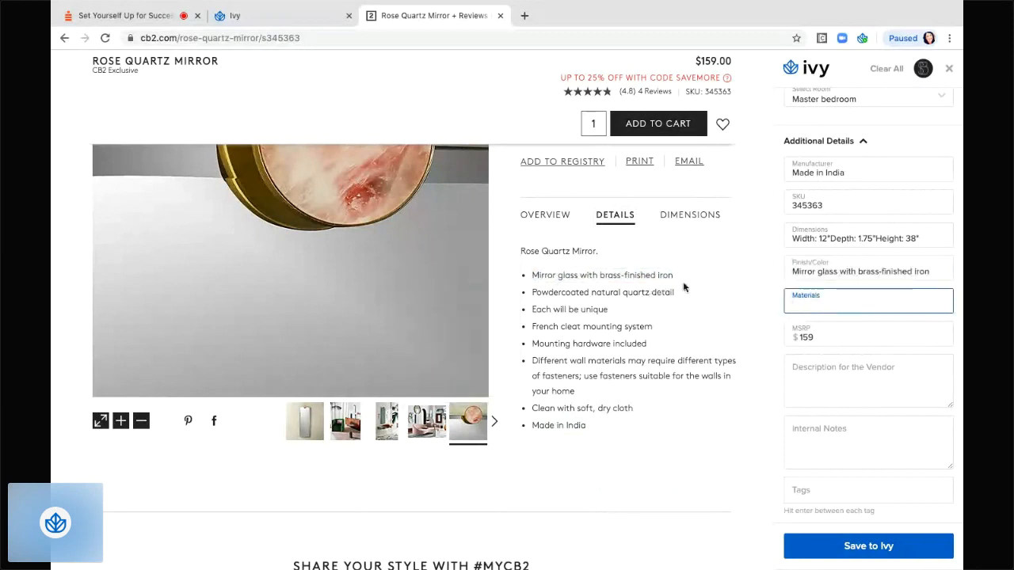
{"action": "left_click", "coordinate": [848, 379]}
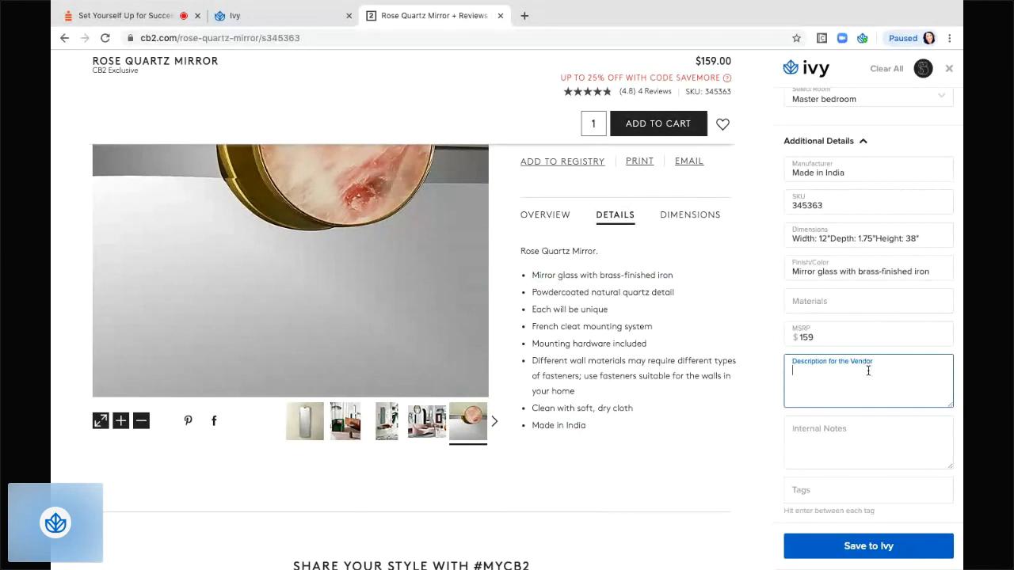
{"action": "left_click", "coordinate": [821, 437]}
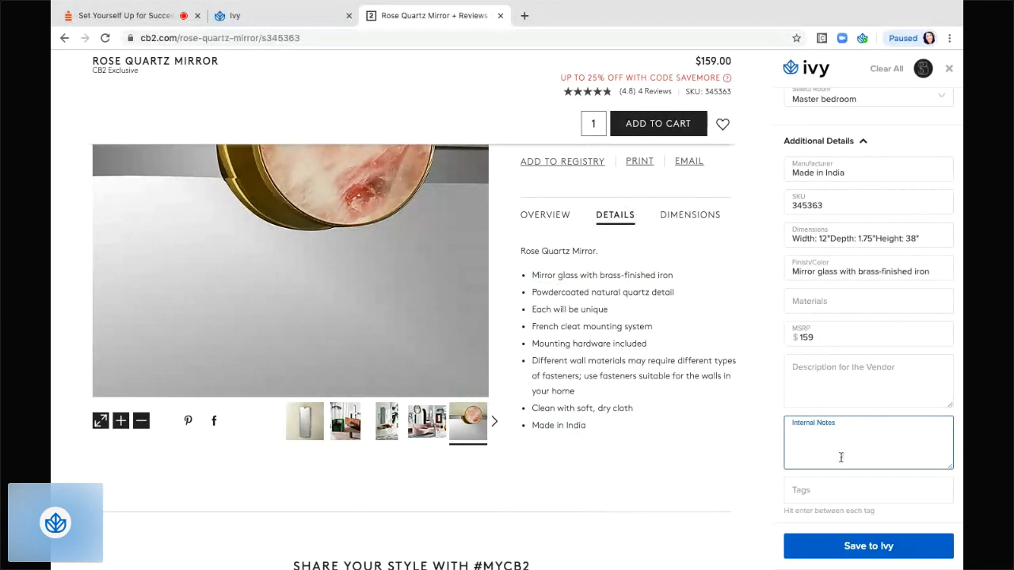
{"action": "left_click", "coordinate": [829, 488]}
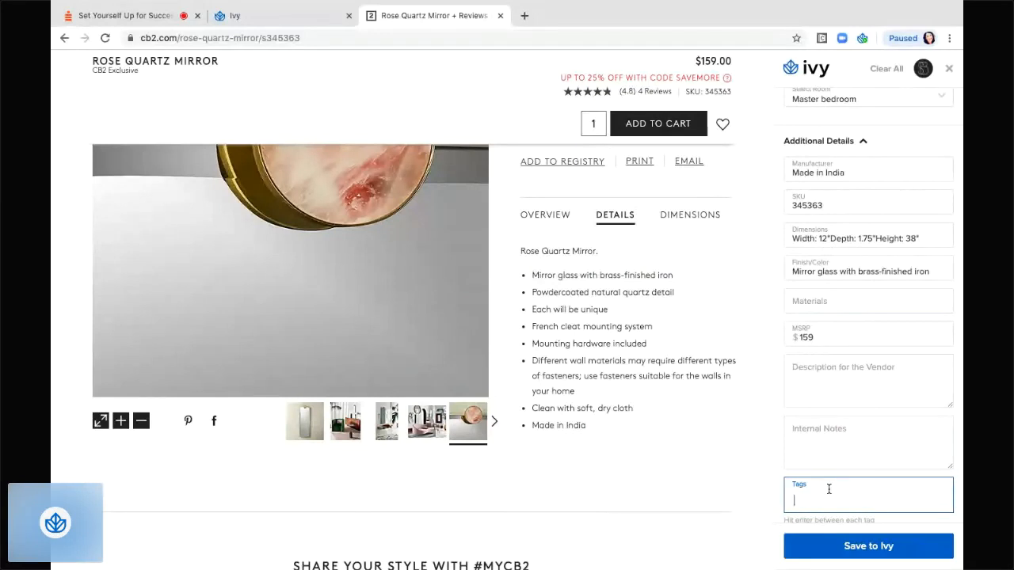
Add the three tags mirror, brass and pink to the clip.
{"action": "type", "text": "mirror"}
{"action": "key", "text": "Return"}
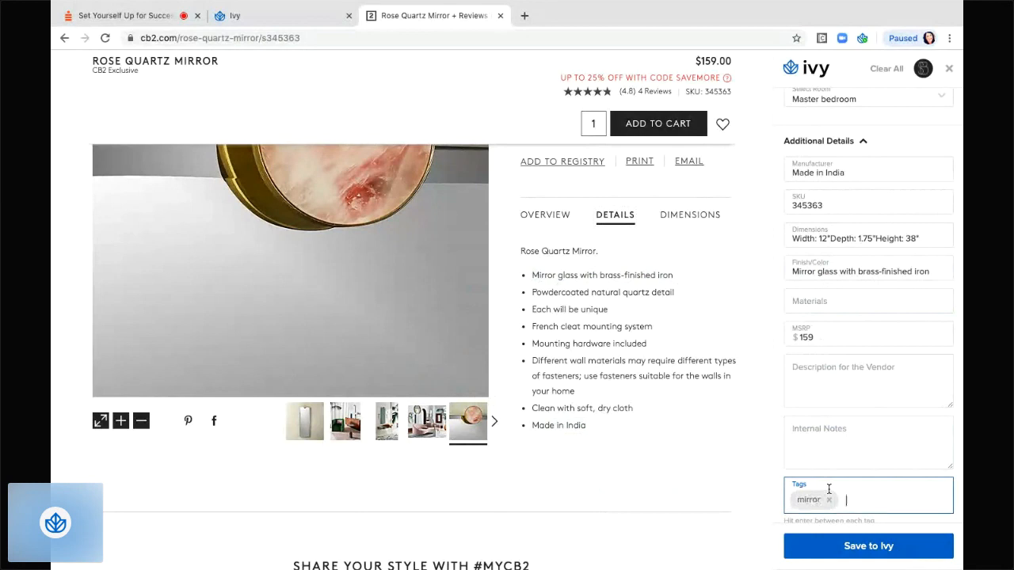
{"action": "type", "text": "brass"}
{"action": "key", "text": "Return"}
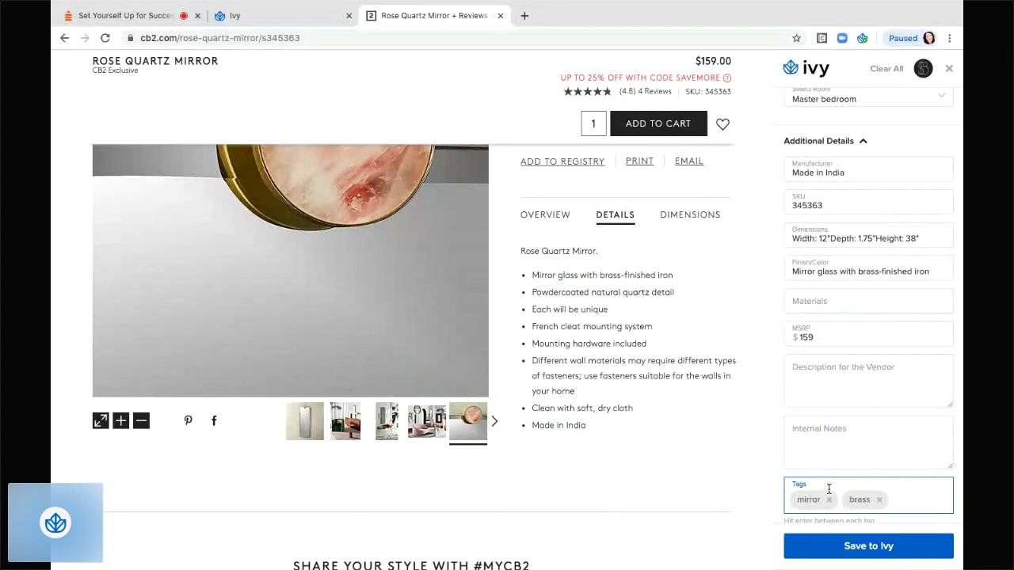
{"action": "type", "text": "pink"}
{"action": "key", "text": "Return"}
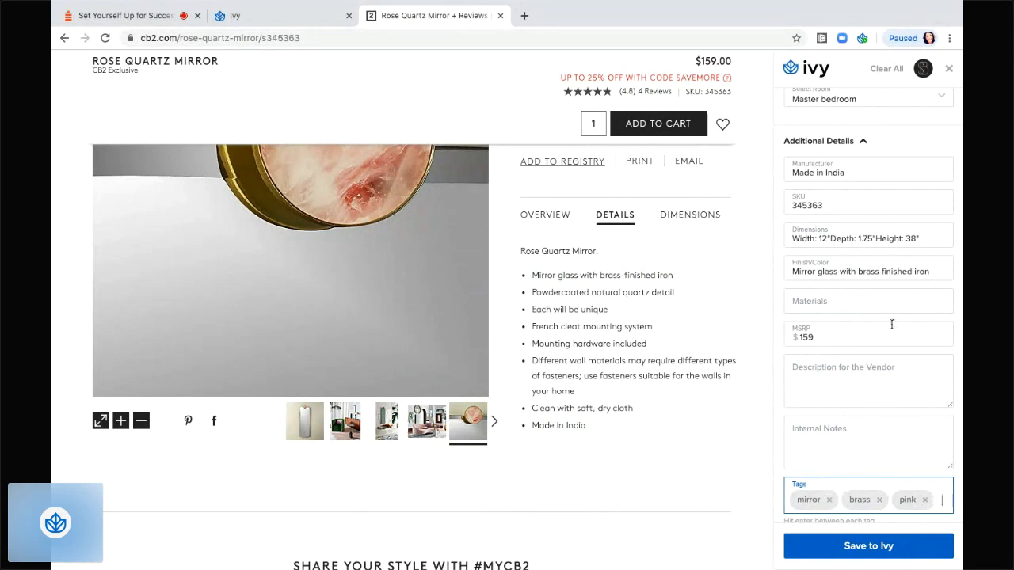
{"action": "scroll", "coordinate": [891, 324], "scroll_direction": "down", "scroll_amount": 1}
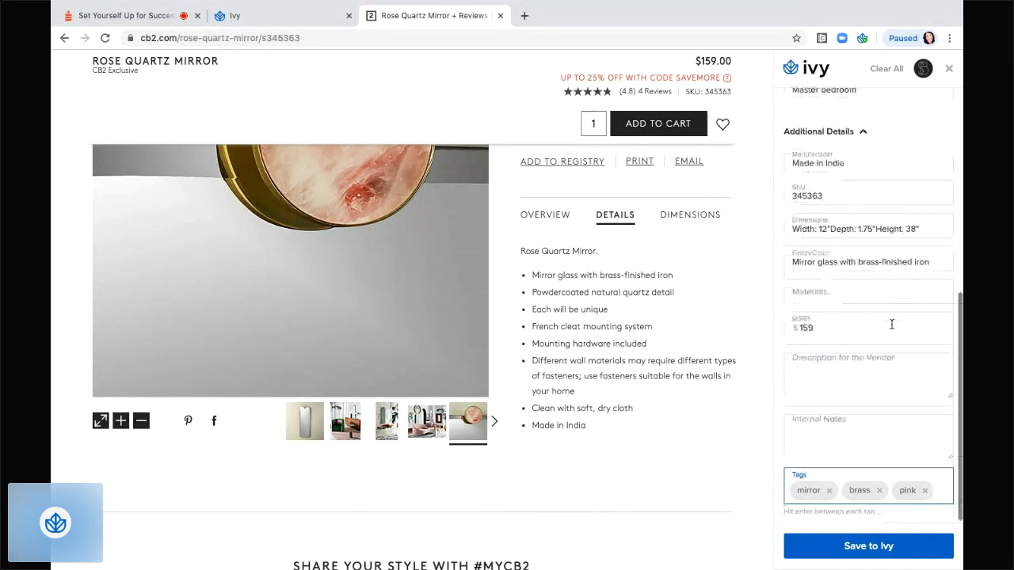
Save the mirror to Ivy, close the clipper side panel, and switch to the Ivy dashboard.
{"action": "left_click", "coordinate": [870, 546]}
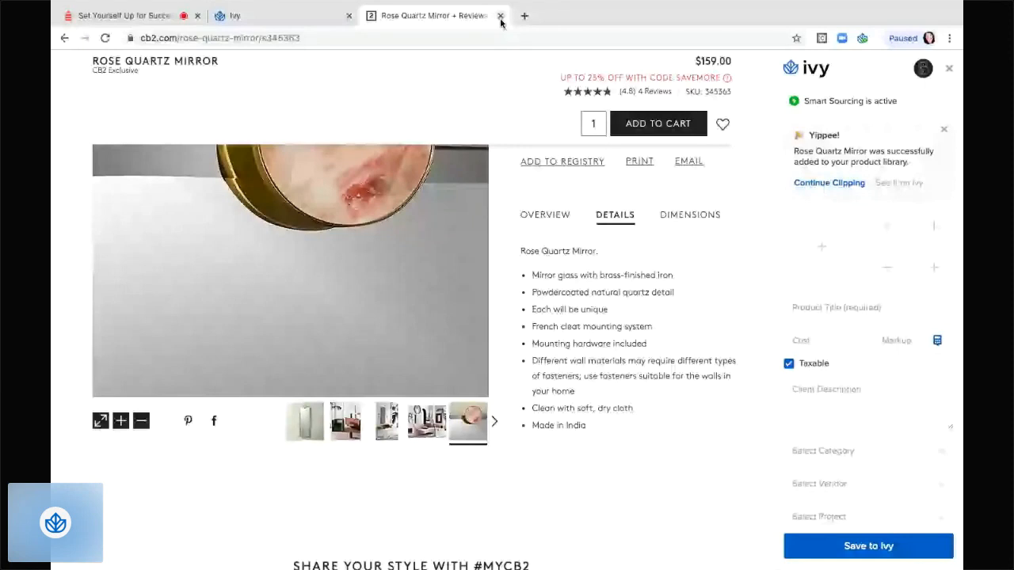
{"action": "left_click", "coordinate": [829, 182]}
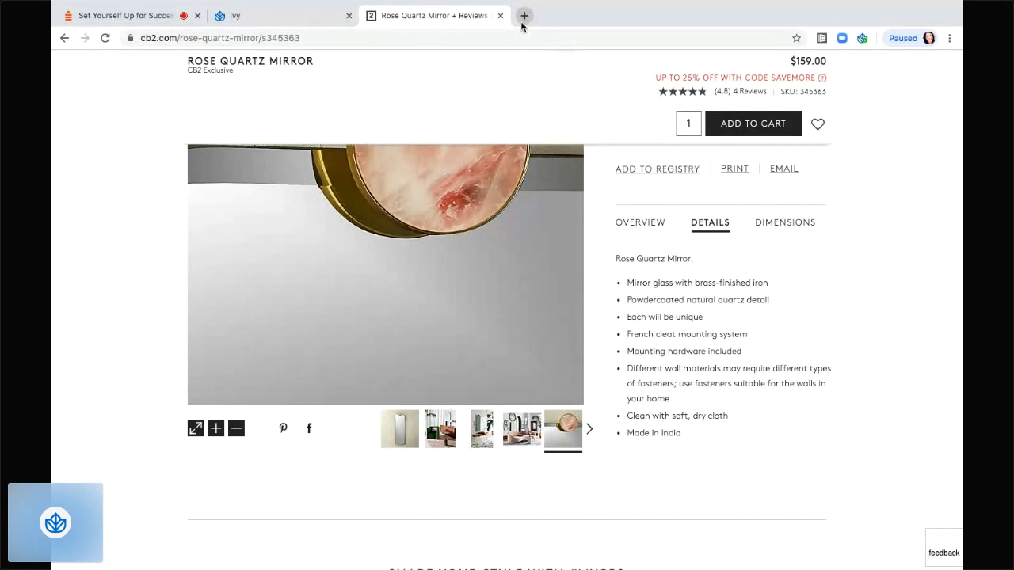
{"action": "left_click", "coordinate": [262, 19]}
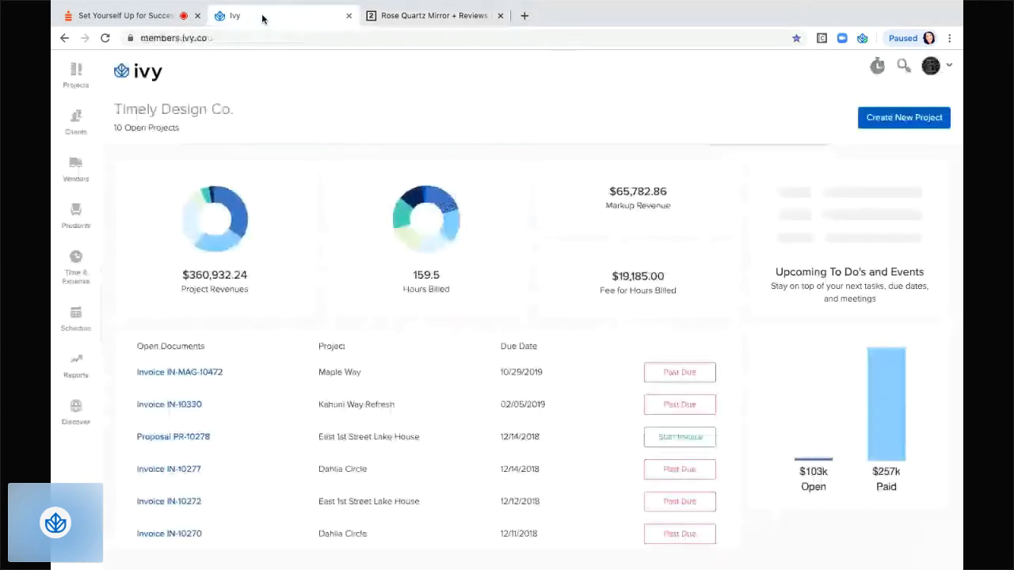
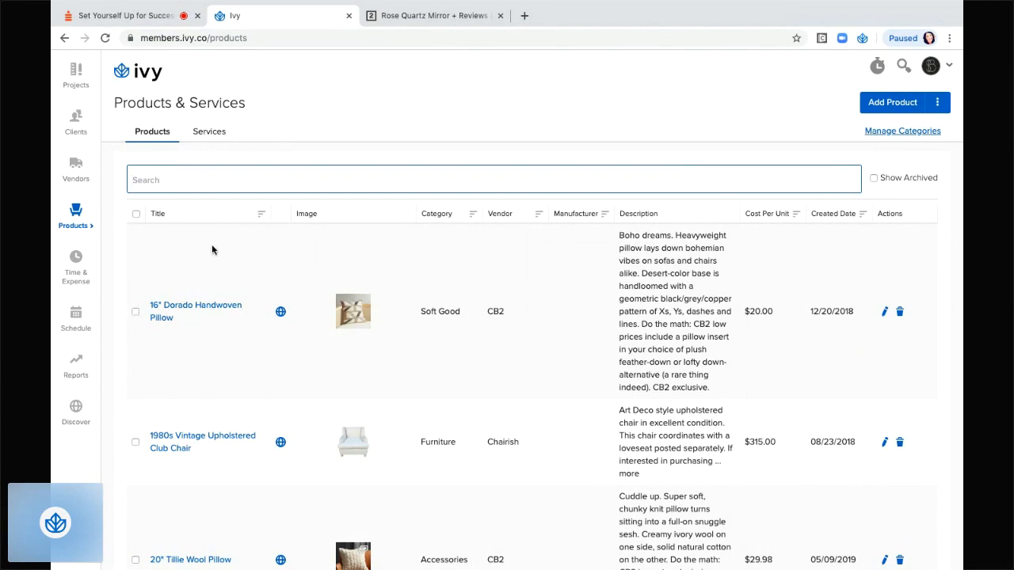
Try a 'conk' search in the product library, then clear it.
{"action": "left_click", "coordinate": [218, 182]}
{"action": "type", "text": "conk"}
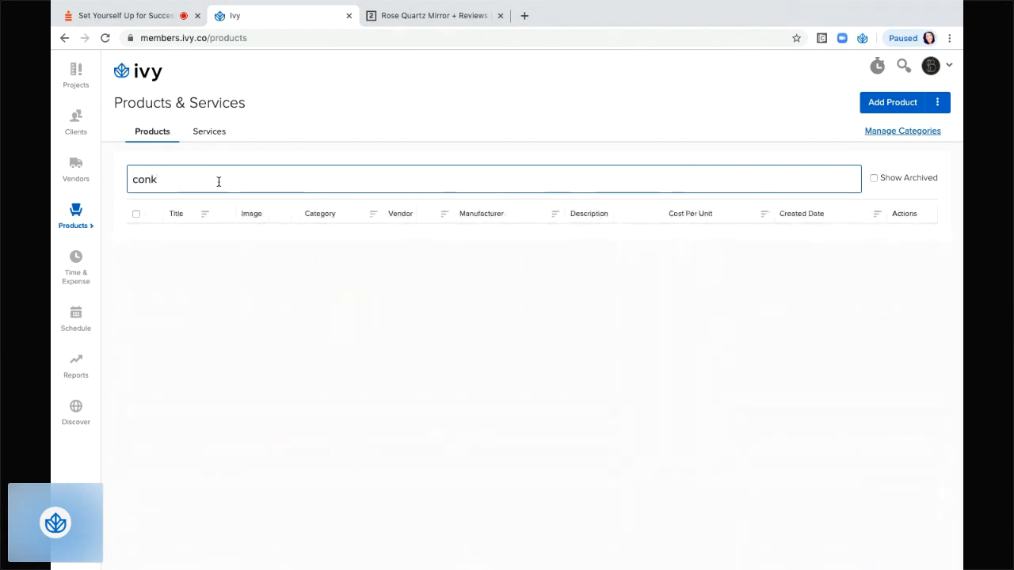
{"action": "key", "text": "BackSpace"}
{"action": "key", "text": "BackSpace"}
{"action": "key", "text": "BackSpace"}
{"action": "key", "text": "BackSpace"}
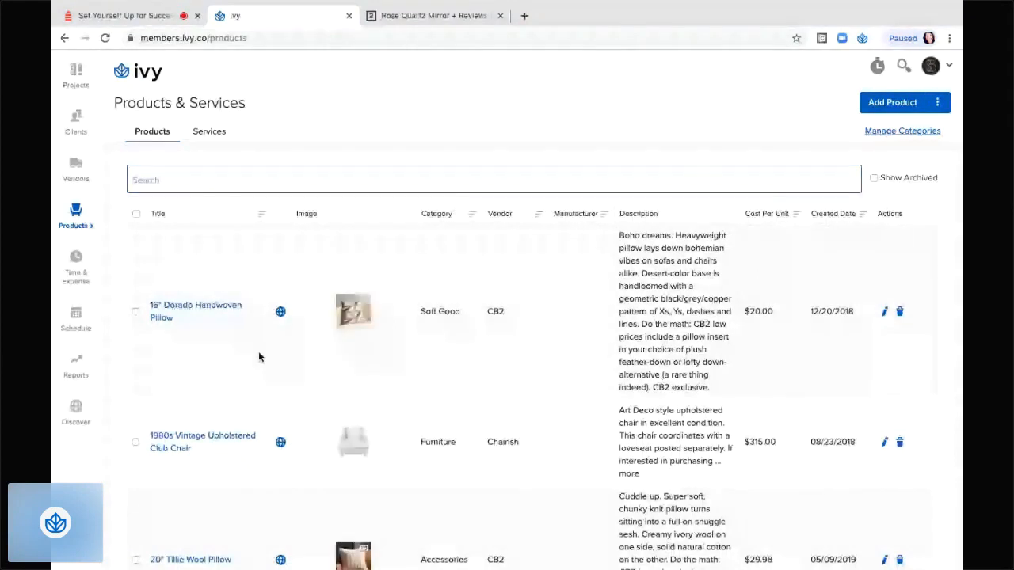
Tick a pillow's checkbox in the unfiltered product table to mark it for the project.
{"action": "scroll", "coordinate": [258, 358], "scroll_direction": "down", "scroll_amount": 1}
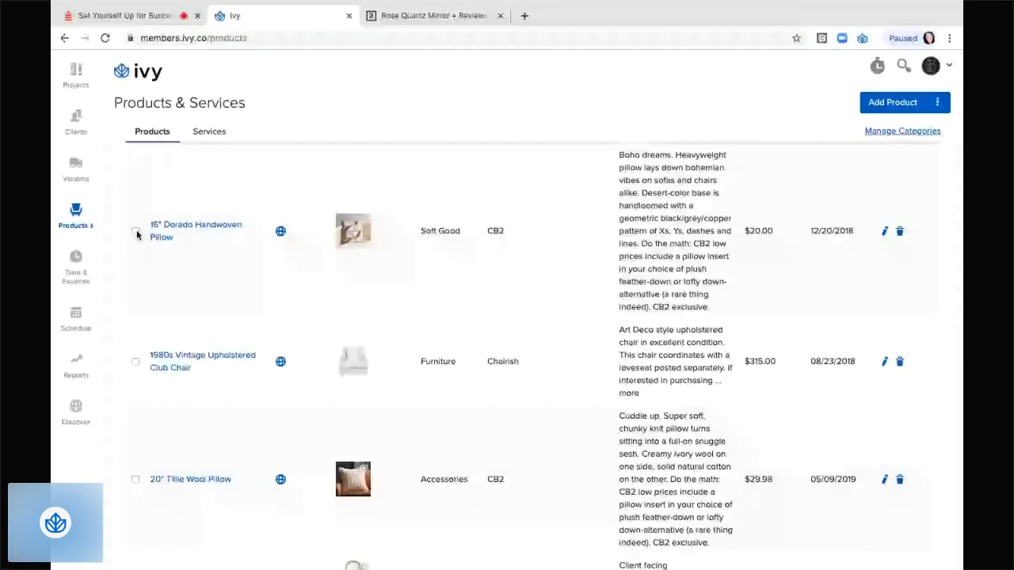
{"action": "left_click", "coordinate": [136, 479]}
{"action": "scroll", "coordinate": [251, 409], "scroll_direction": "down", "scroll_amount": 2}
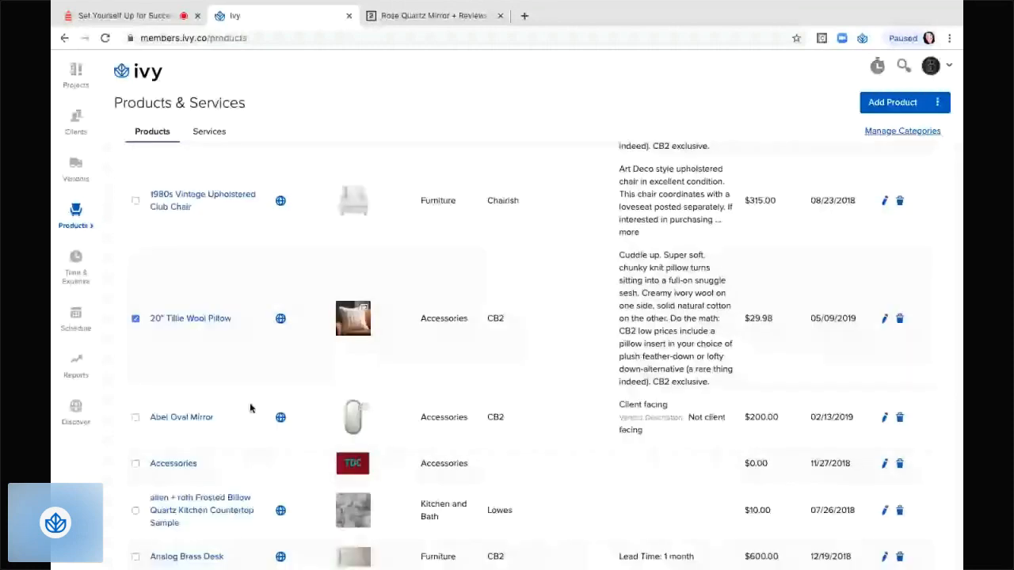
{"action": "scroll", "coordinate": [251, 408], "scroll_direction": "down", "scroll_amount": 1}
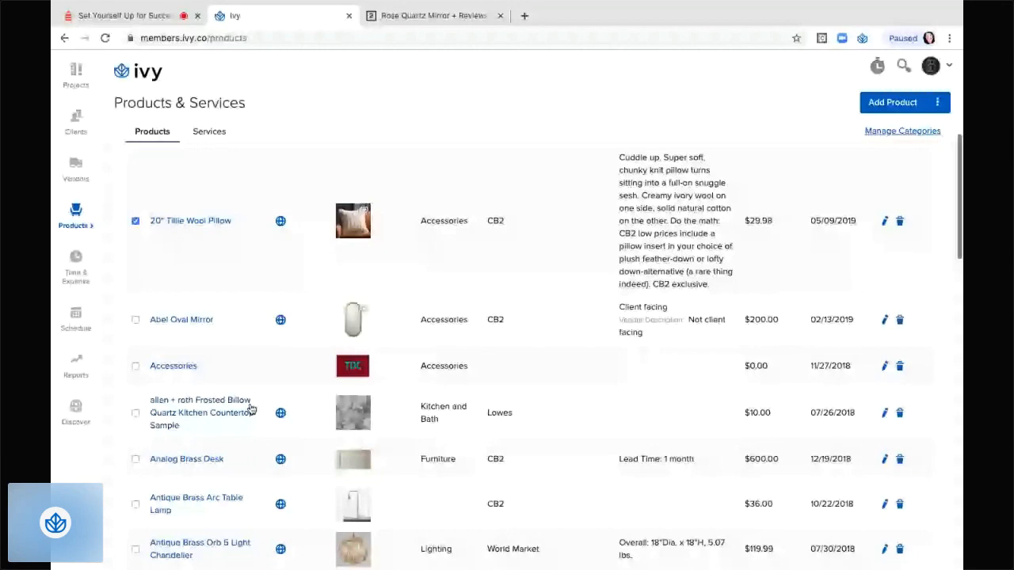
{"action": "scroll", "coordinate": [251, 408], "scroll_direction": "down", "scroll_amount": 4}
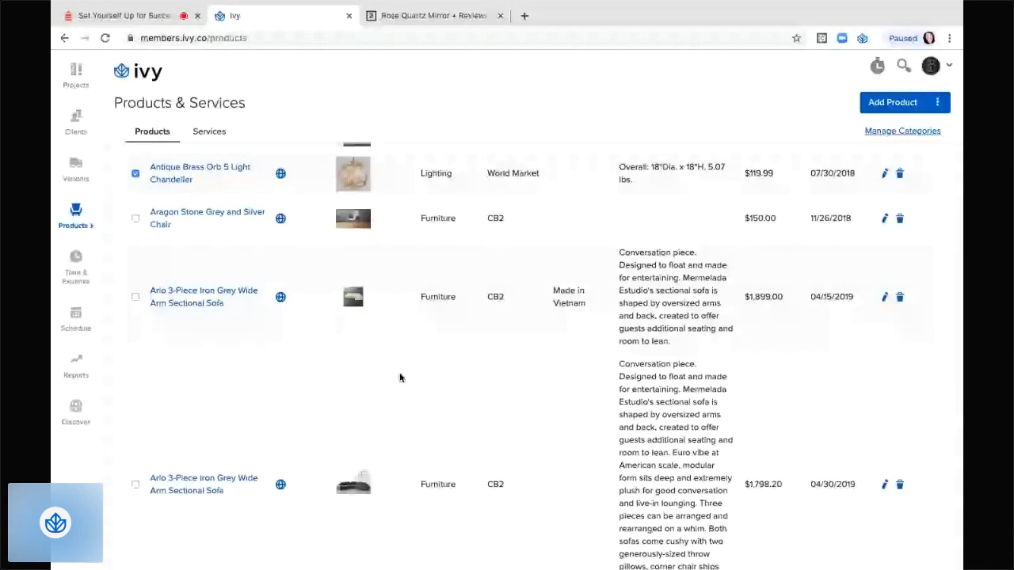
{"action": "scroll", "coordinate": [235, 180], "scroll_direction": "up", "scroll_amount": 10}
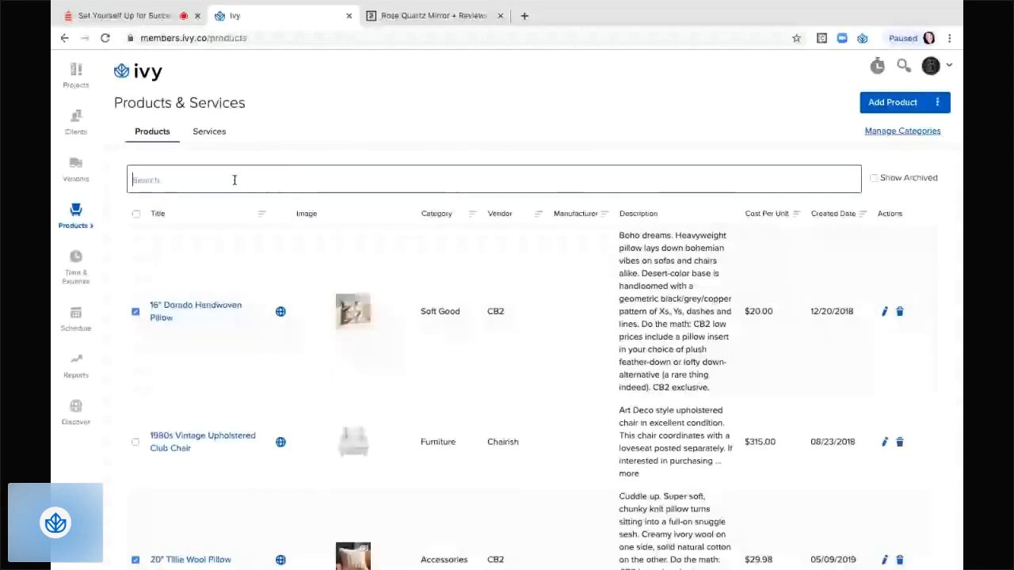
Filter by 'willow lane' and mark the Abel Oval Mirror, astoria wardrobe and beam floor lamp.
{"action": "type", "text": "willow lane"}
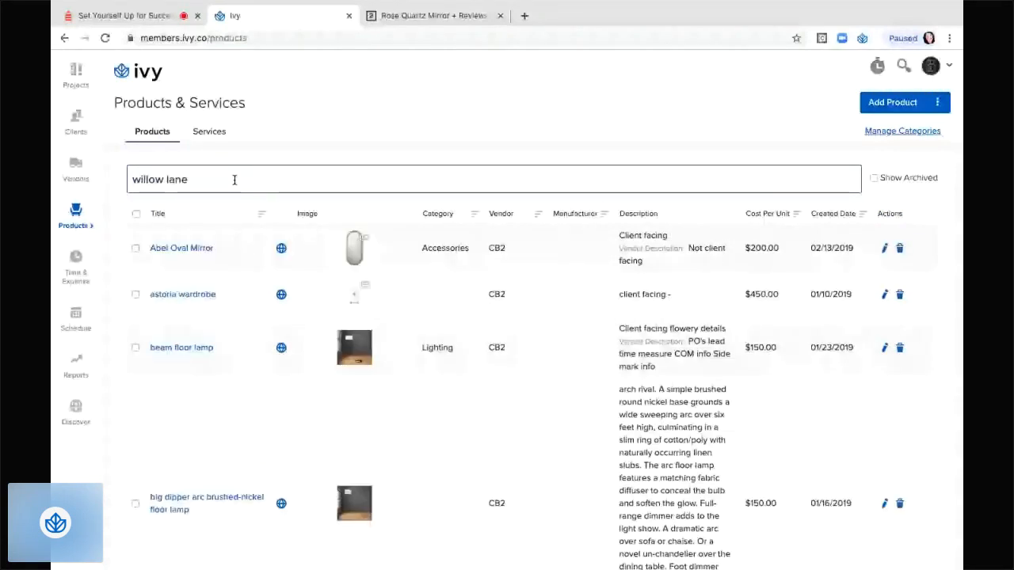
{"action": "scroll", "coordinate": [312, 386], "scroll_direction": "down", "scroll_amount": 10}
{"action": "scroll", "coordinate": [311, 386], "scroll_direction": "down", "scroll_amount": 3}
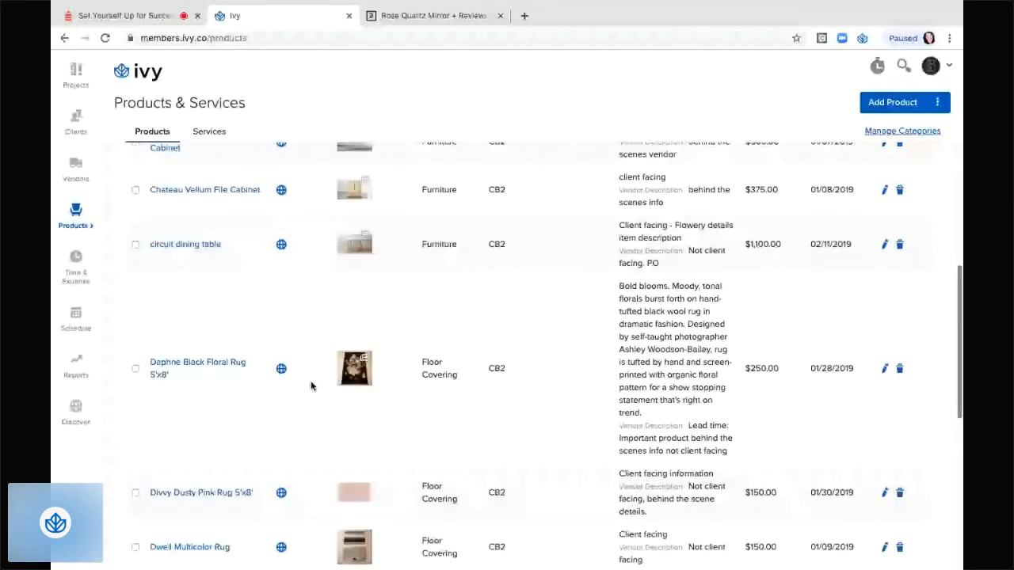
{"action": "scroll", "coordinate": [311, 386], "scroll_direction": "up", "scroll_amount": 13}
{"action": "left_click", "coordinate": [135, 249]}
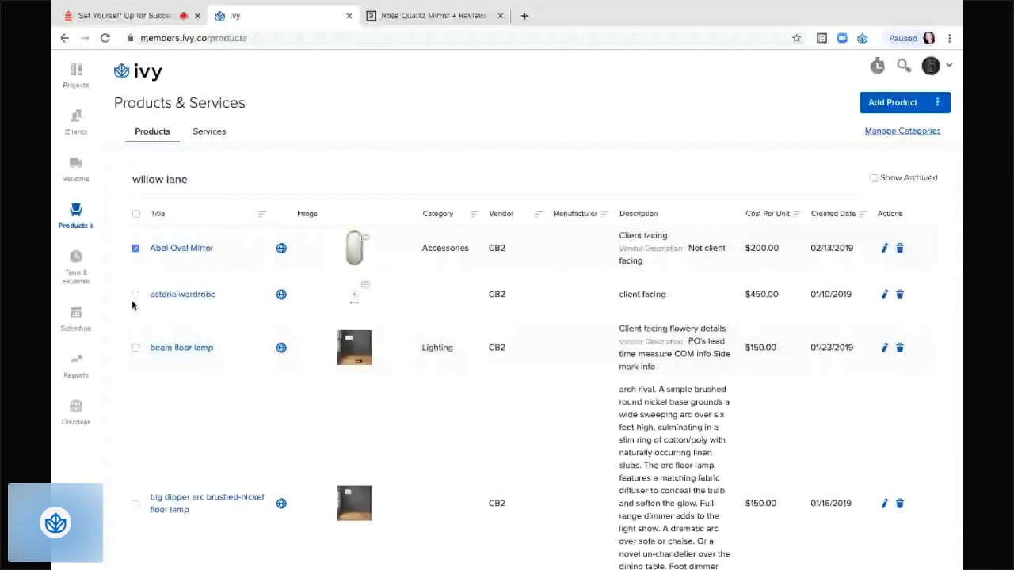
{"action": "left_click", "coordinate": [135, 294]}
{"action": "left_click", "coordinate": [135, 347]}
Mark the Boho Kilim Nagar rug, Byrd Painting Set of 3 and both Carlo wall clocks.
{"action": "scroll", "coordinate": [208, 430], "scroll_direction": "down", "scroll_amount": 2}
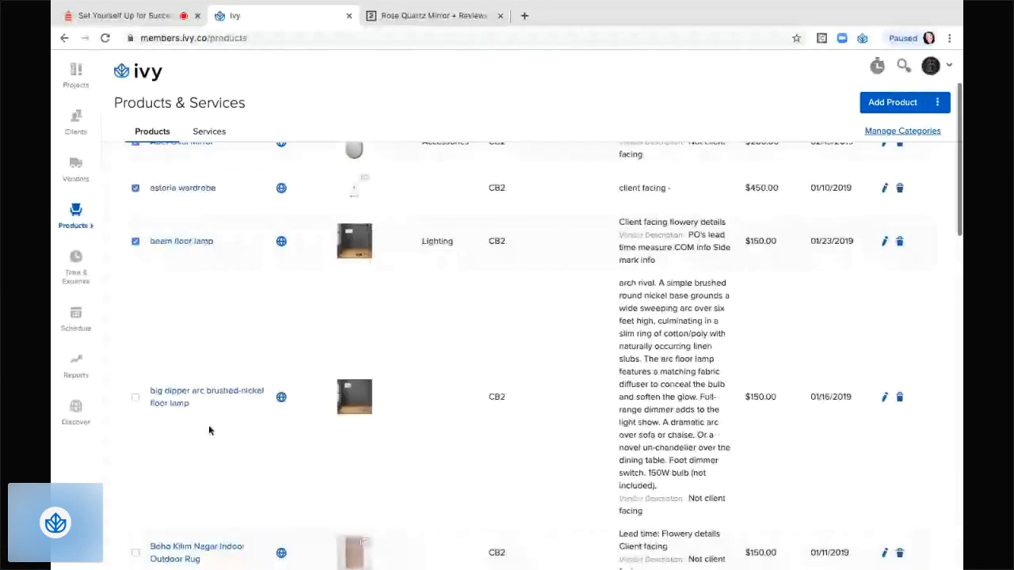
{"action": "scroll", "coordinate": [209, 430], "scroll_direction": "down", "scroll_amount": 3}
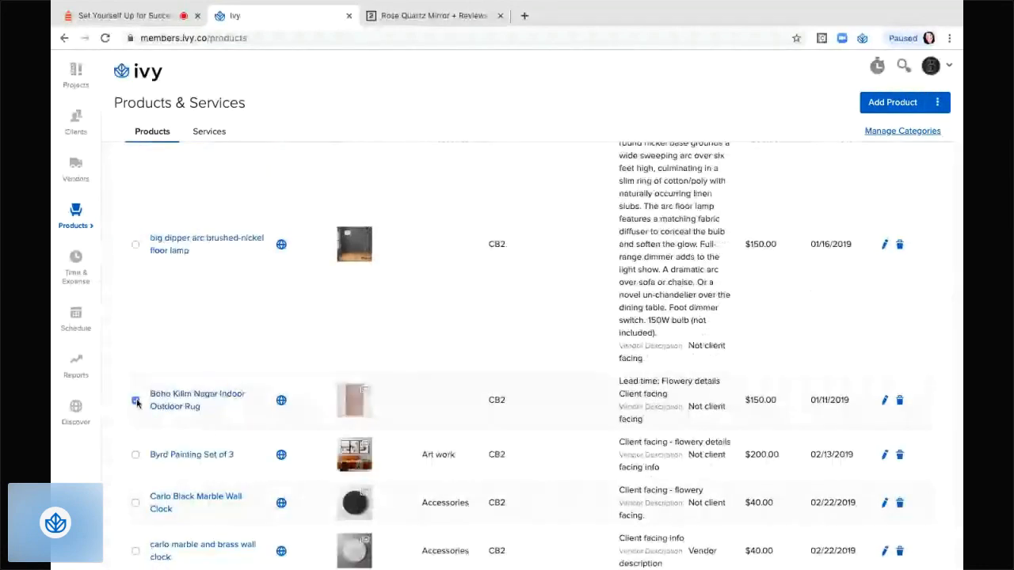
{"action": "left_click", "coordinate": [135, 400]}
{"action": "left_click", "coordinate": [135, 455]}
{"action": "left_click", "coordinate": [135, 503]}
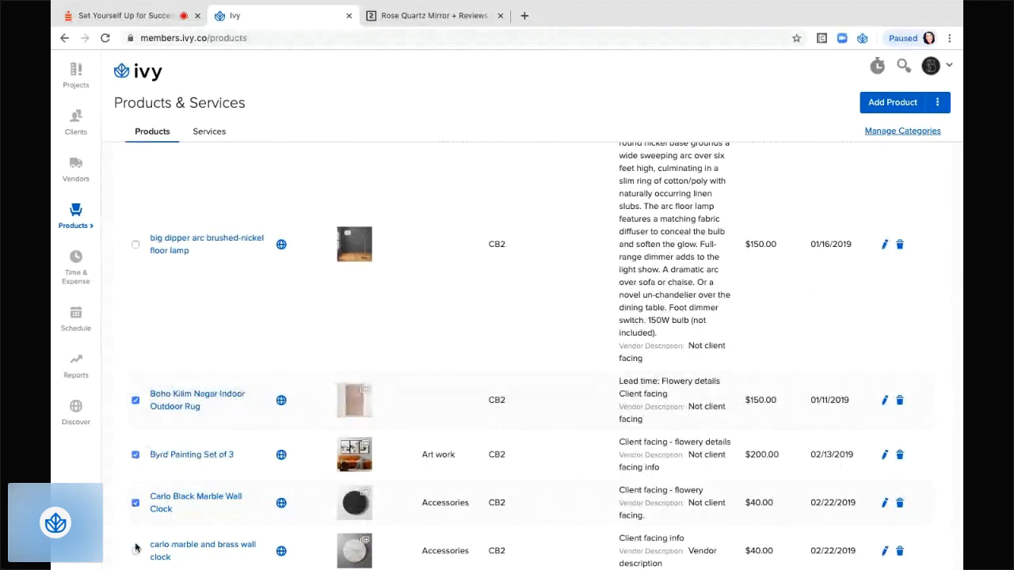
{"action": "left_click", "coordinate": [135, 551]}
{"action": "scroll", "coordinate": [210, 511], "scroll_direction": "down", "scroll_amount": 1}
{"action": "scroll", "coordinate": [210, 511], "scroll_direction": "down", "scroll_amount": 1}
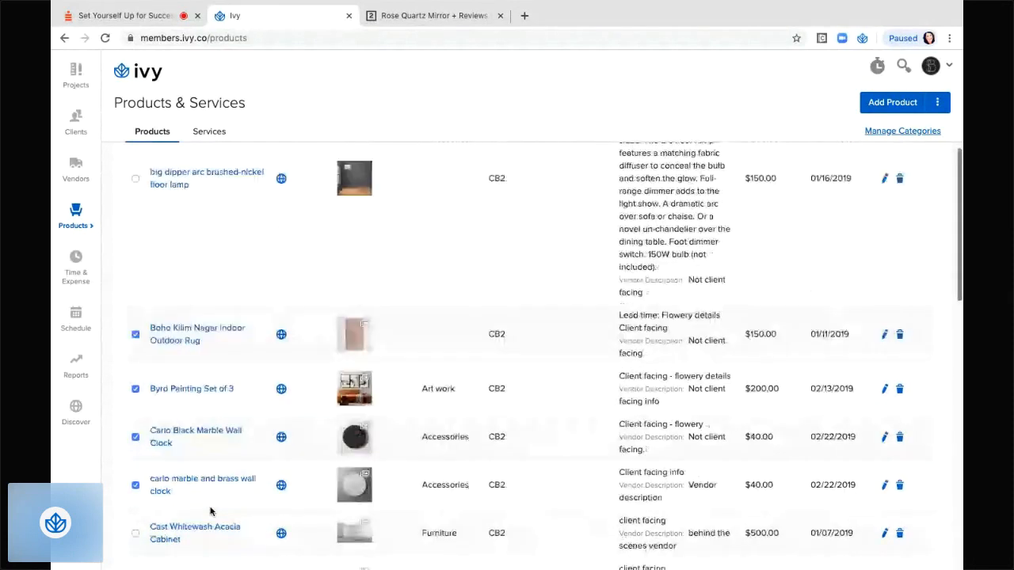
Add all marked products to the Willow Lane project through the bulk Add to Project action.
{"action": "left_click", "coordinate": [937, 102]}
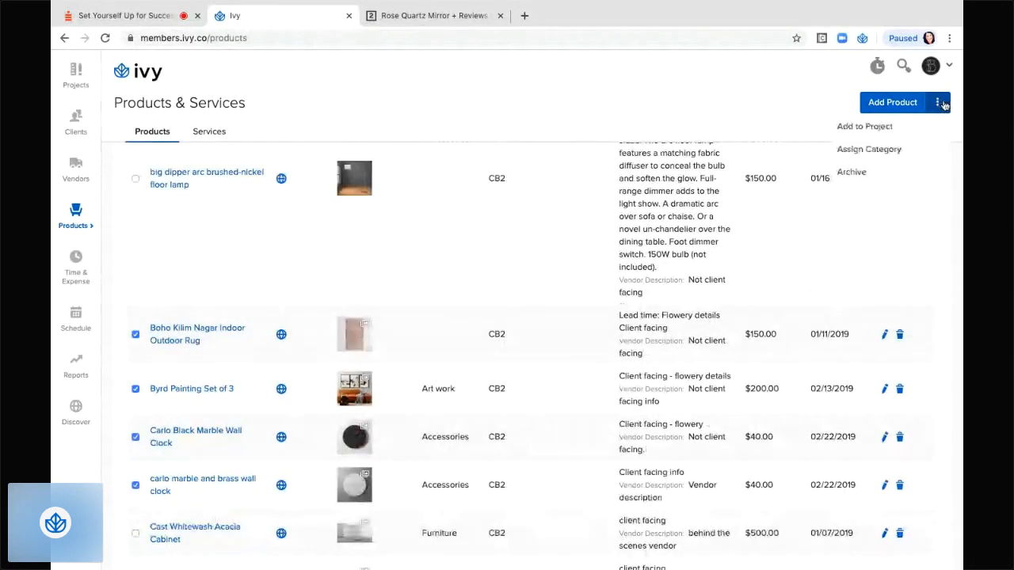
{"action": "left_click", "coordinate": [886, 126]}
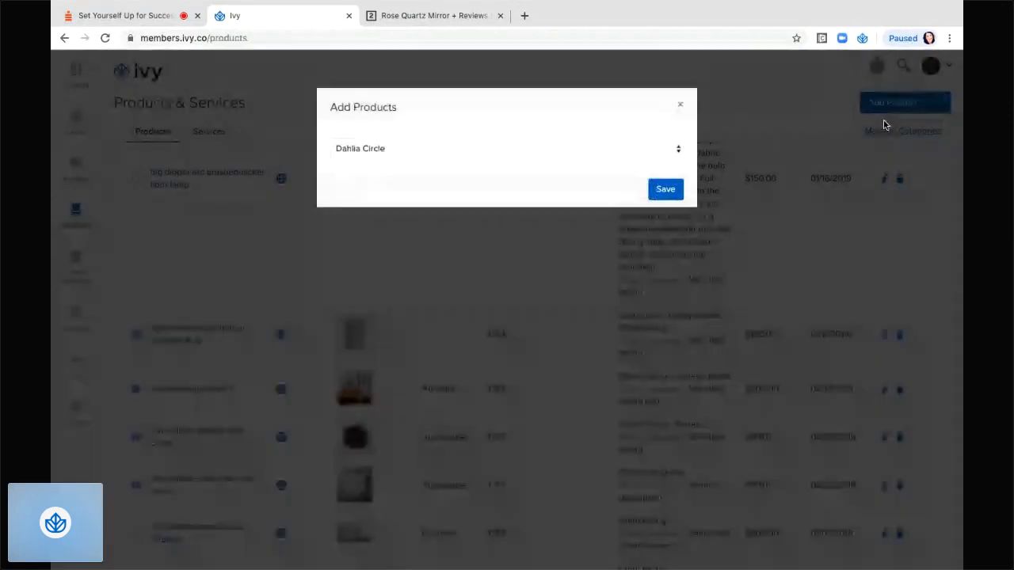
{"action": "left_click", "coordinate": [680, 149]}
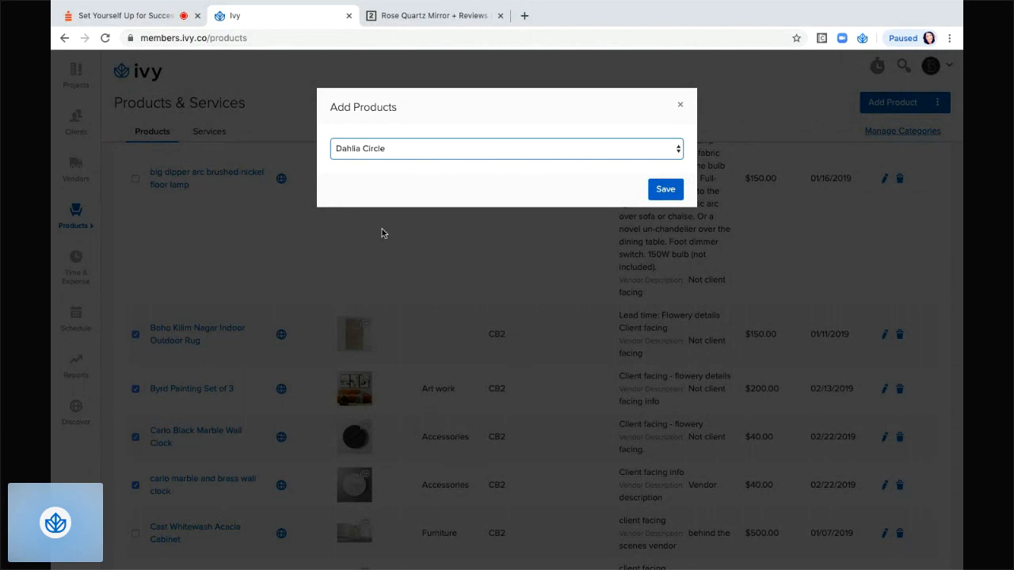
{"action": "left_click", "coordinate": [361, 264]}
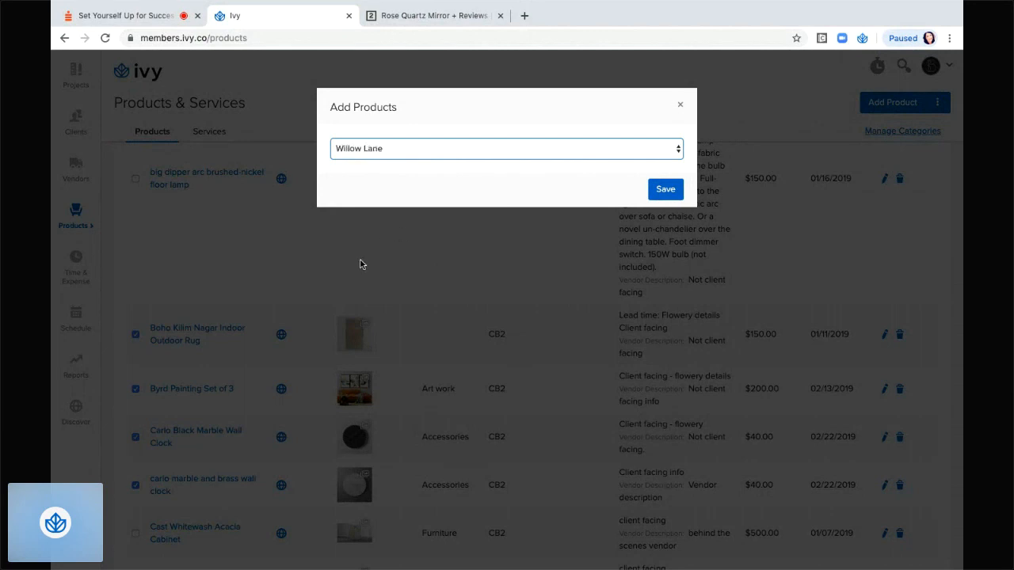
{"action": "left_click", "coordinate": [673, 190]}
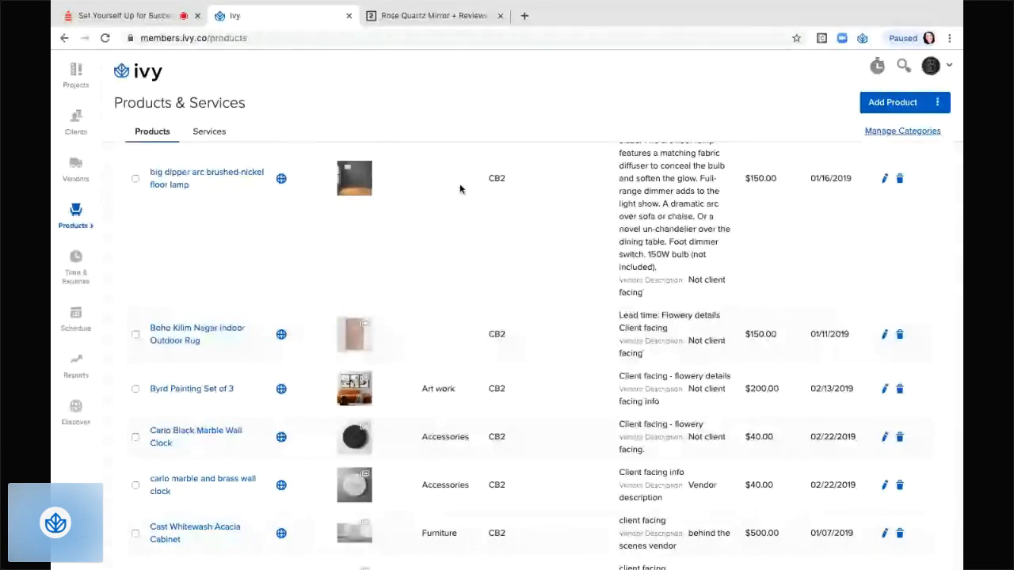
Screenshot the mirror-on-wall photo from CB2's $159.00 Rose Quartz Mirror page, then return to Ivy.
{"action": "left_click", "coordinate": [421, 16]}
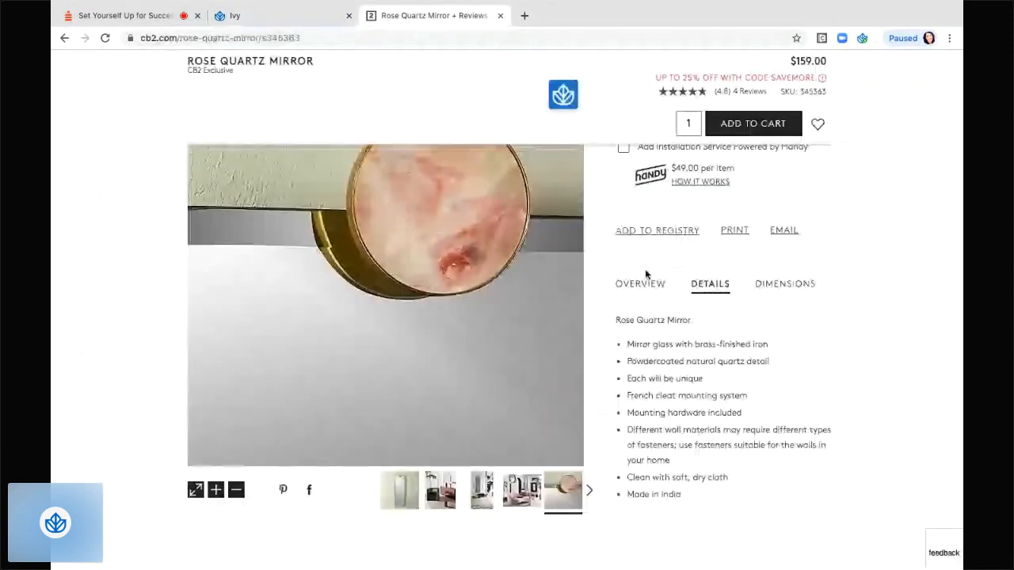
{"action": "scroll", "coordinate": [646, 275], "scroll_direction": "up", "scroll_amount": 5}
{"action": "scroll", "coordinate": [635, 420], "scroll_direction": "down", "scroll_amount": 3}
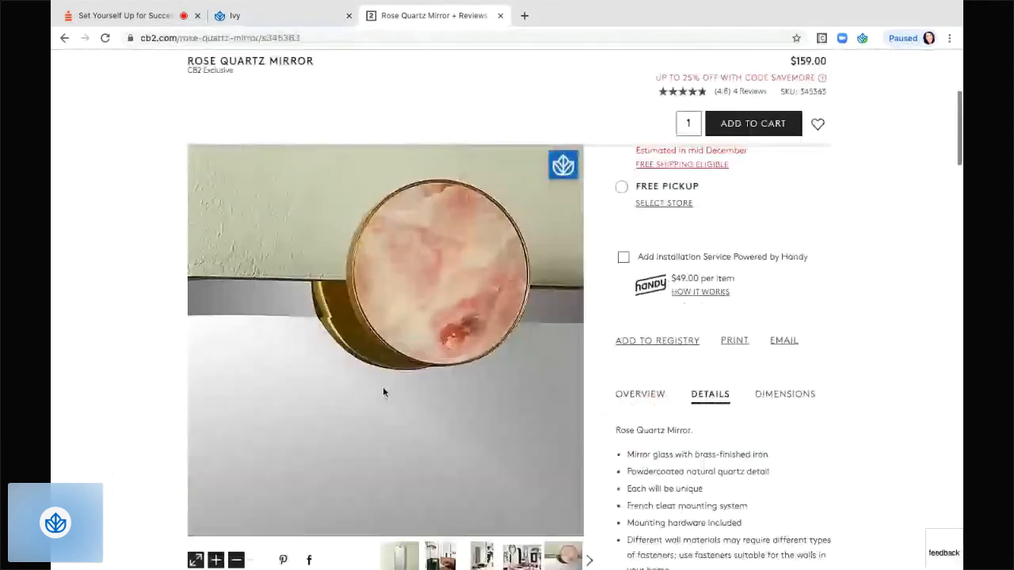
{"action": "scroll", "coordinate": [383, 387], "scroll_direction": "down", "scroll_amount": 3}
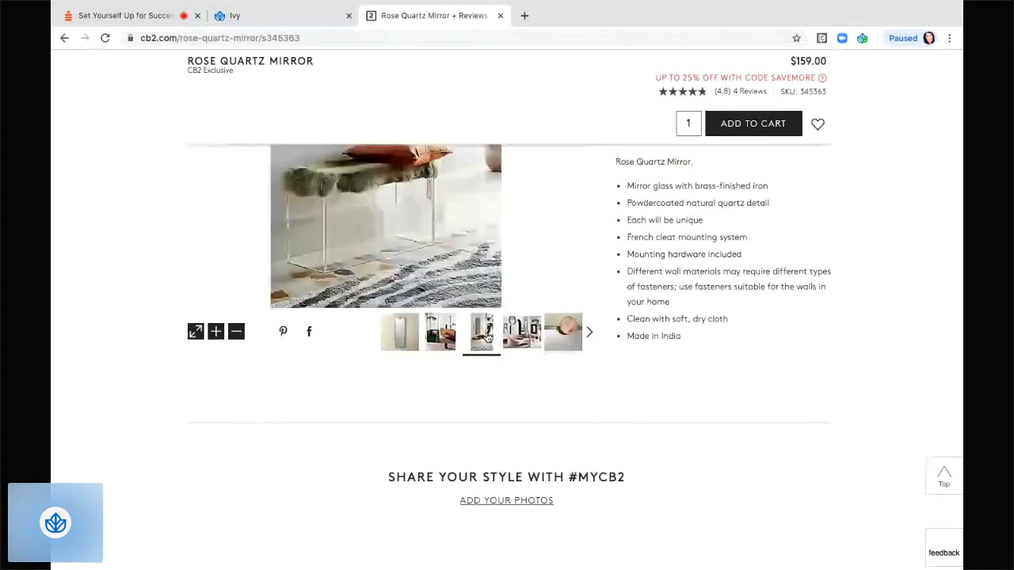
{"action": "scroll", "coordinate": [544, 222], "scroll_direction": "up", "scroll_amount": 2}
{"action": "scroll", "coordinate": [543, 221], "scroll_direction": "up", "scroll_amount": 2}
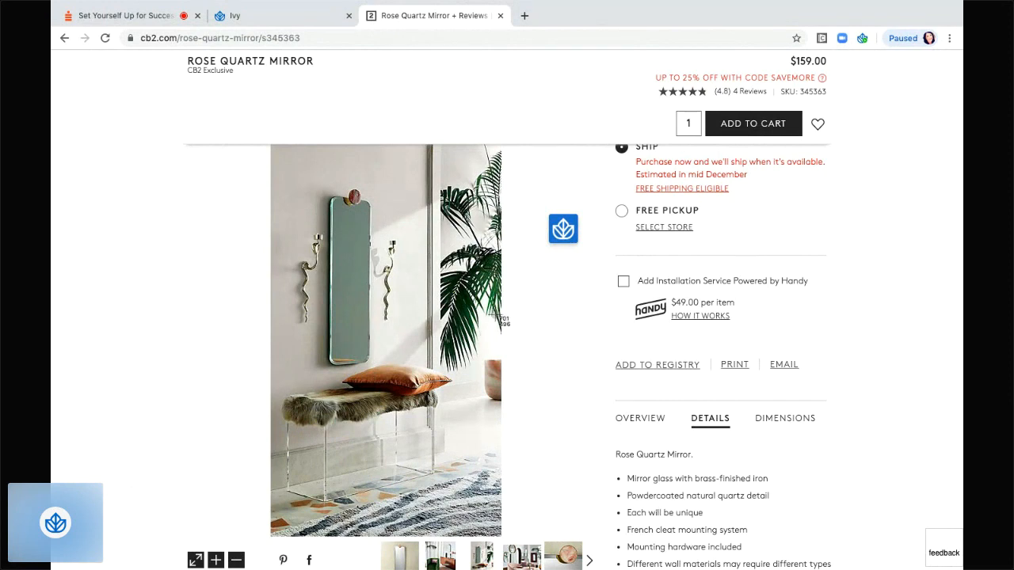
{"action": "key", "text": "super+shift+4"}
{"action": "left_click_drag", "start_coordinate": [273, 149], "coordinate": [501, 537]}
{"action": "left_click", "coordinate": [289, 20]}
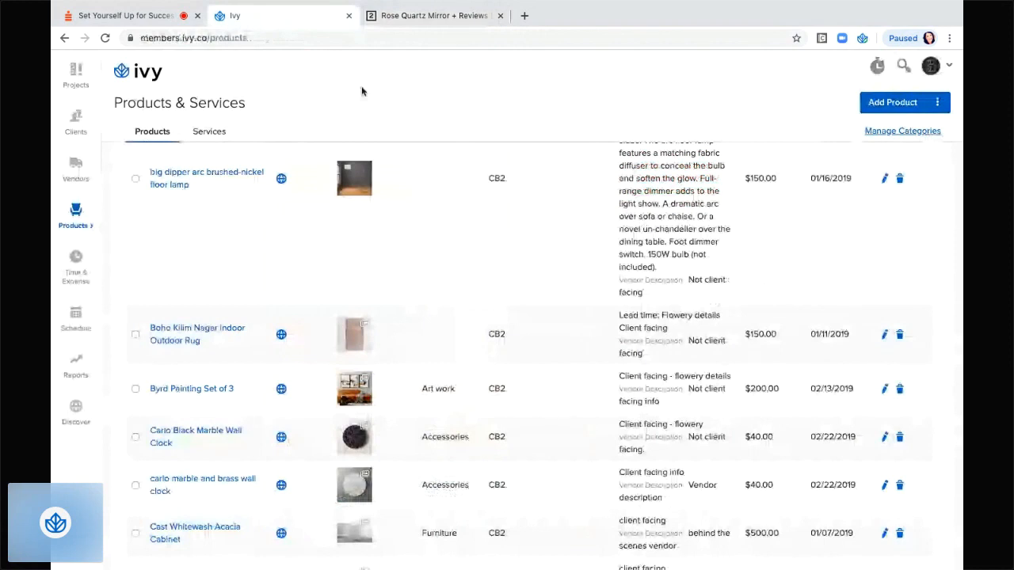
Search 'mirror', open Rose Quartz Mirror's Edit Product page, and start adding another image.
{"action": "scroll", "coordinate": [384, 241], "scroll_direction": "up", "scroll_amount": 4}
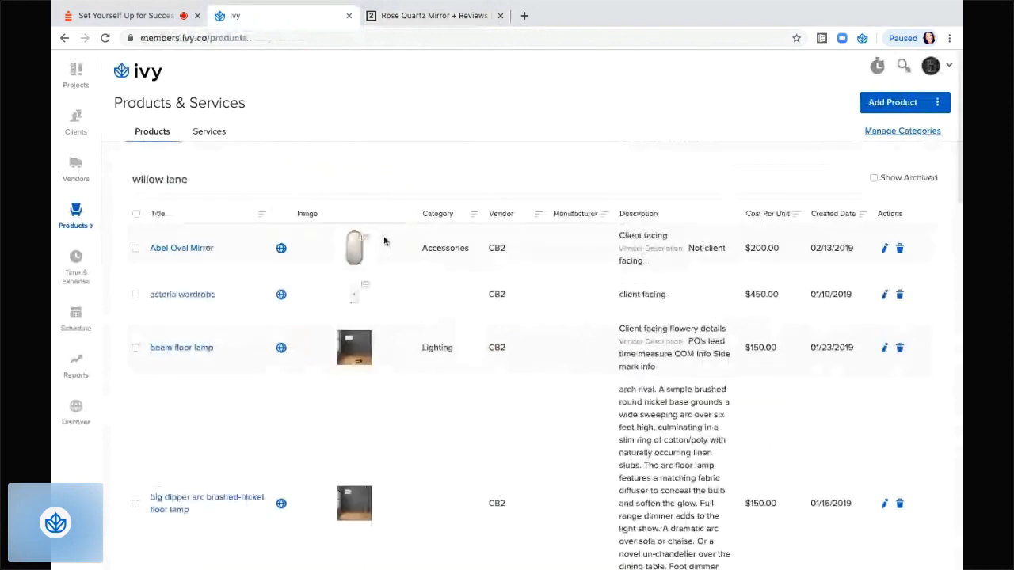
{"action": "left_click", "coordinate": [193, 183]}
{"action": "type", "text": "m"}
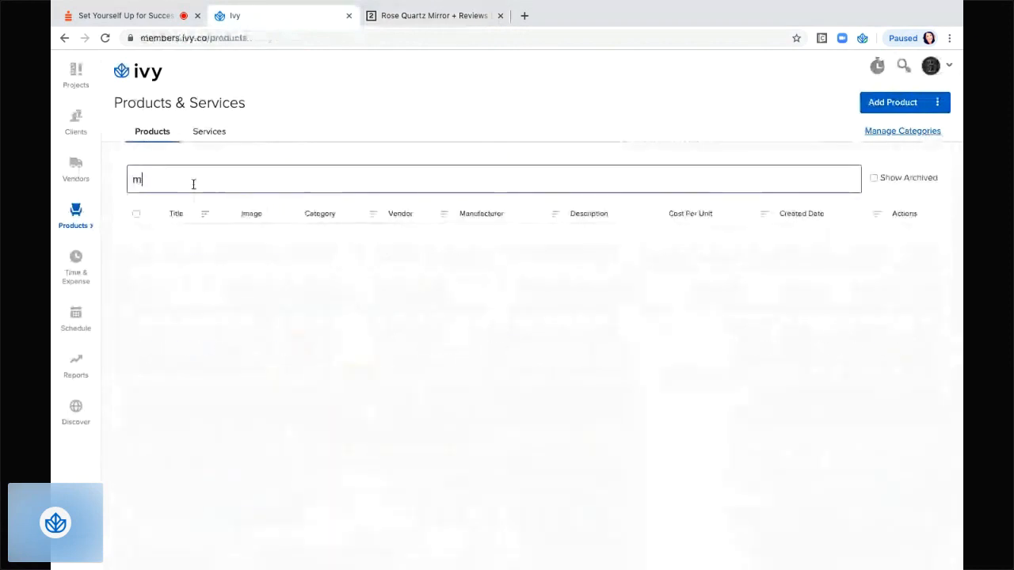
{"action": "type", "text": "irror"}
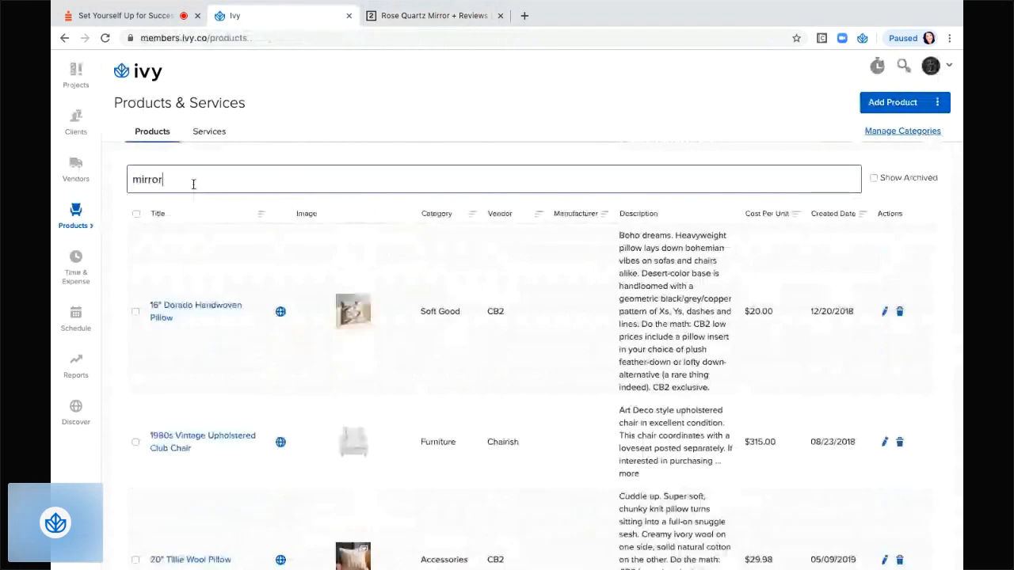
{"action": "scroll", "coordinate": [311, 434], "scroll_direction": "down", "scroll_amount": 5}
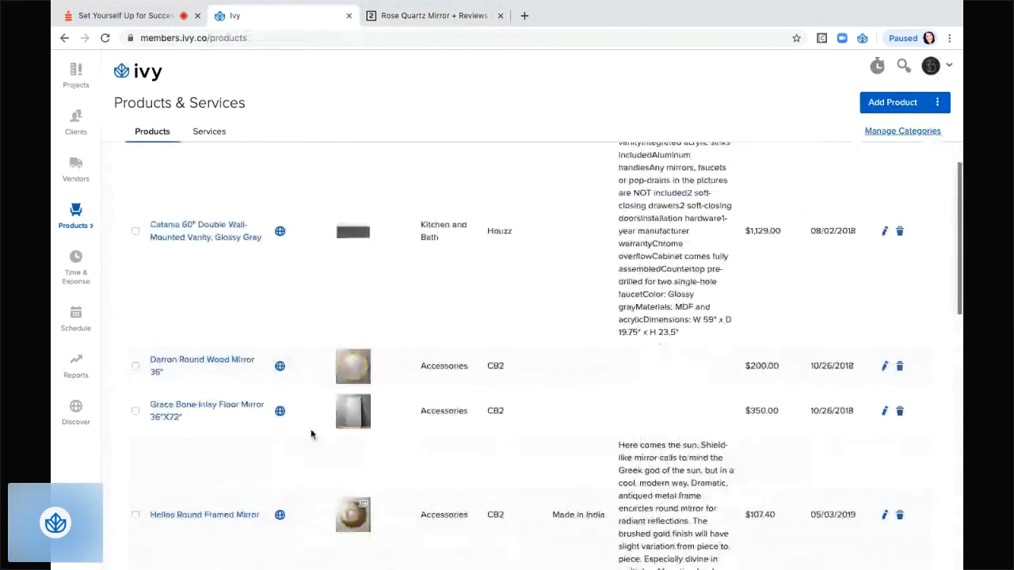
{"action": "scroll", "coordinate": [311, 434], "scroll_direction": "down", "scroll_amount": 2}
{"action": "scroll", "coordinate": [312, 434], "scroll_direction": "down", "scroll_amount": 5}
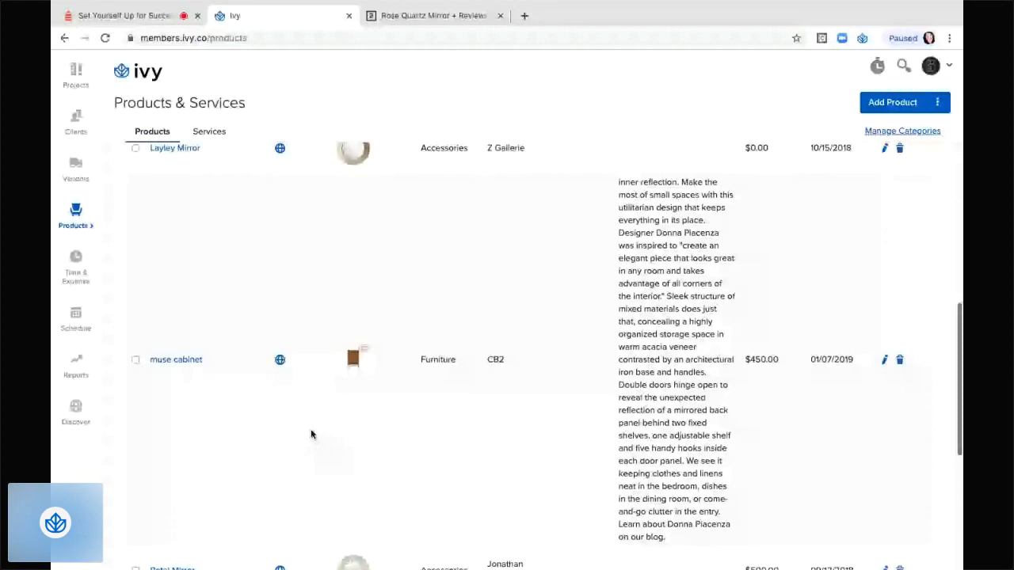
{"action": "scroll", "coordinate": [311, 434], "scroll_direction": "down", "scroll_amount": 5}
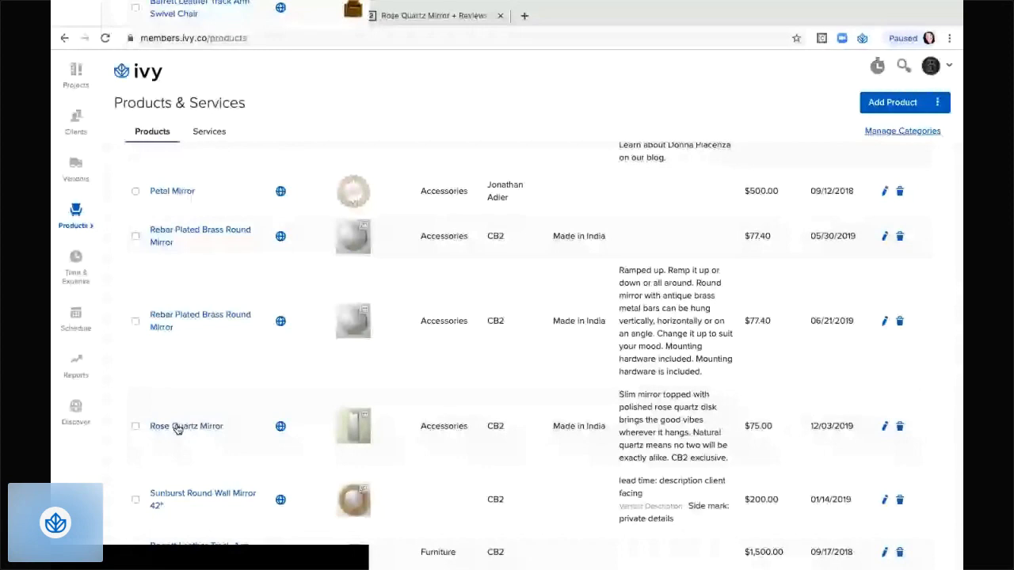
{"action": "left_click", "coordinate": [177, 427]}
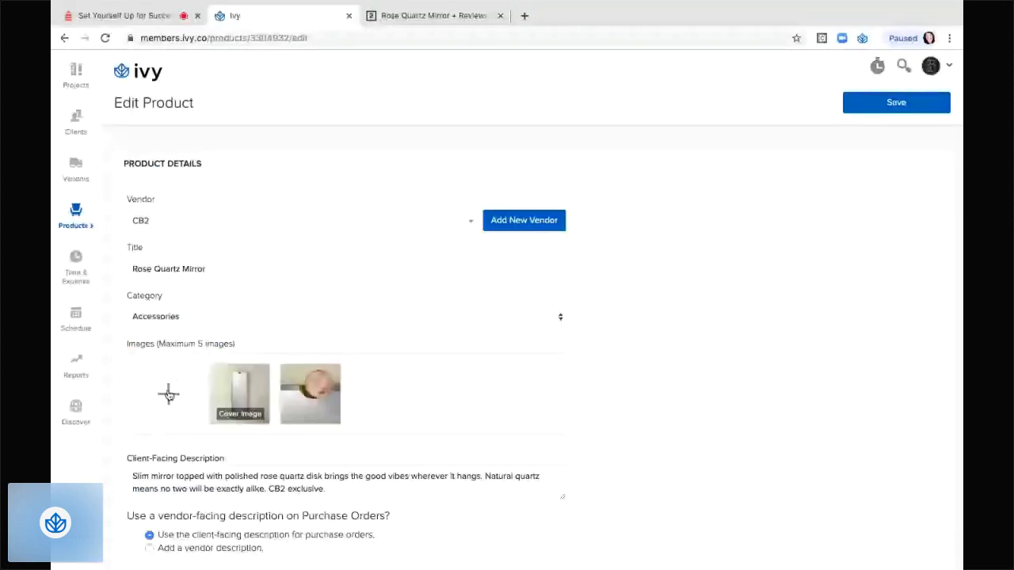
{"action": "left_click", "coordinate": [168, 394]}
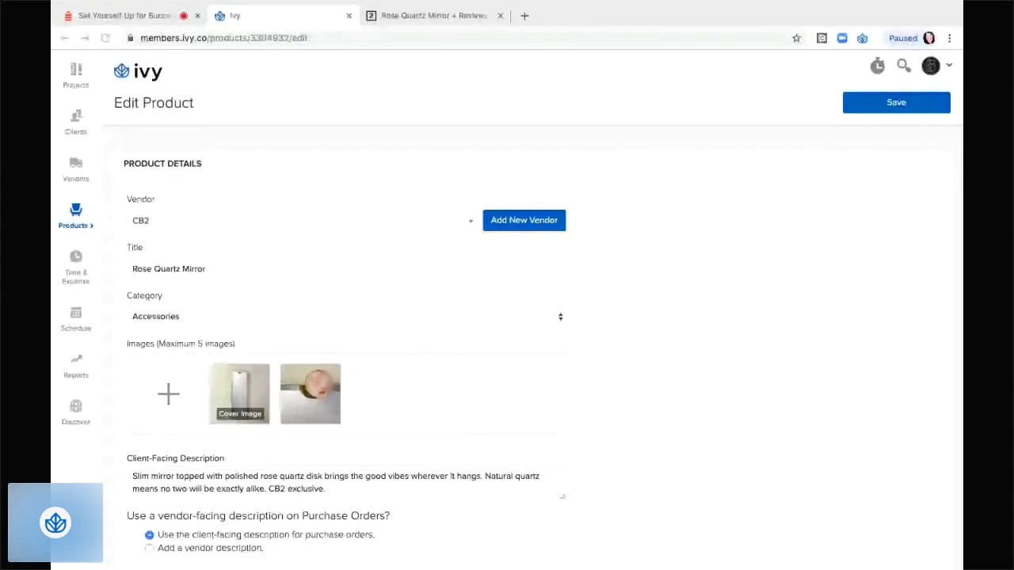